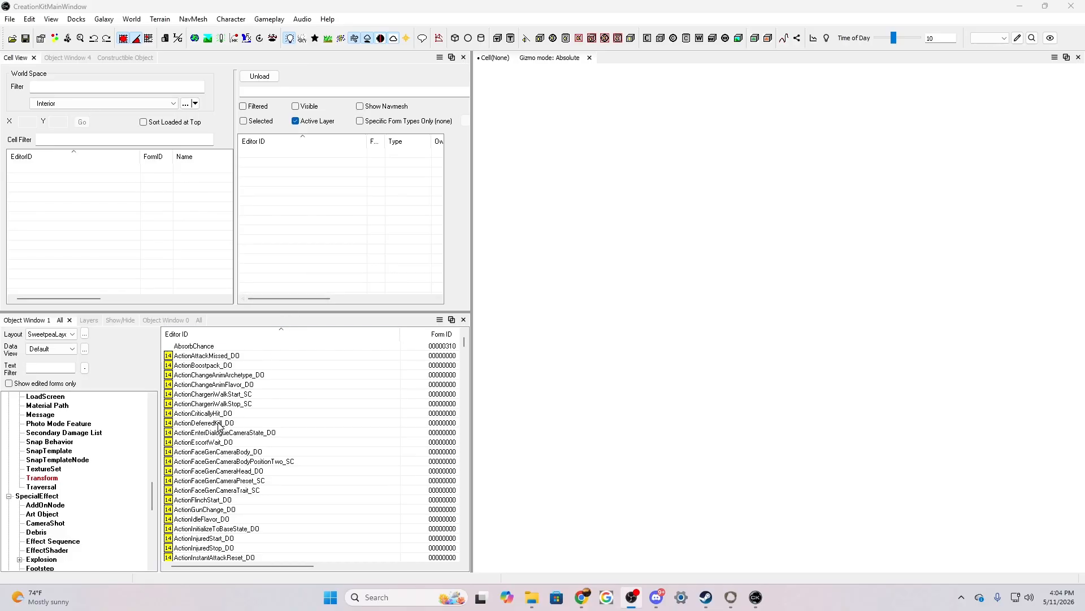
Save a new plugin named CategoriesTest in the Starfield Data folder
click(9, 21)
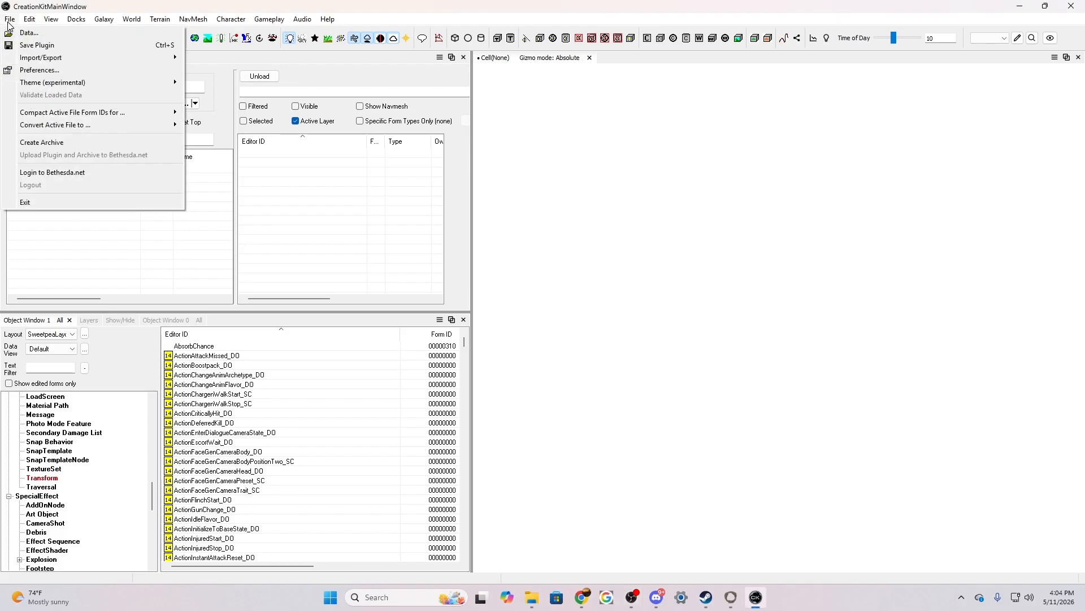
click(36, 45)
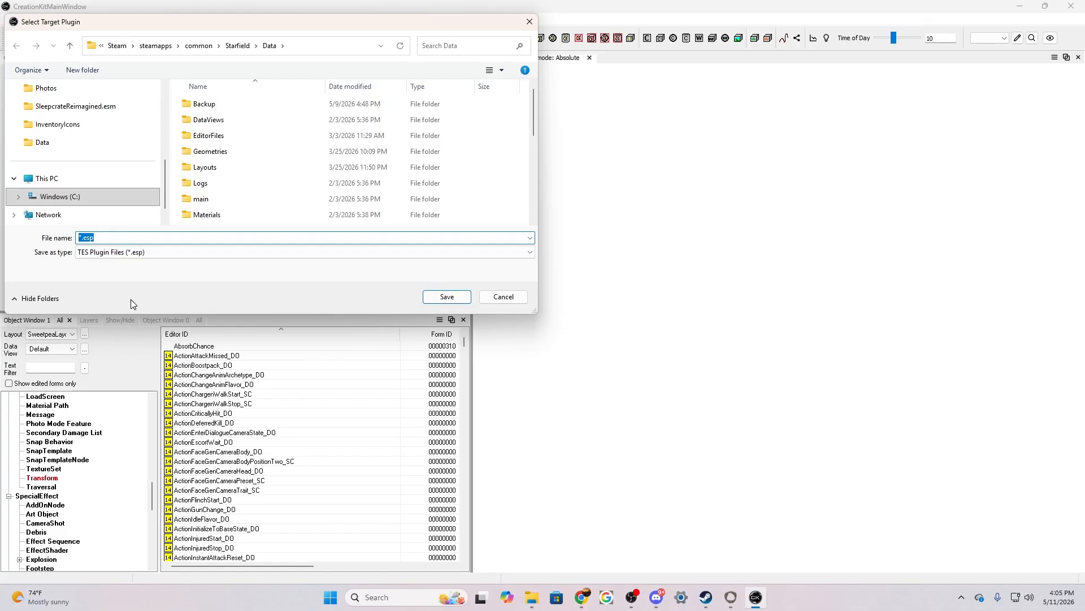
text(Cate)
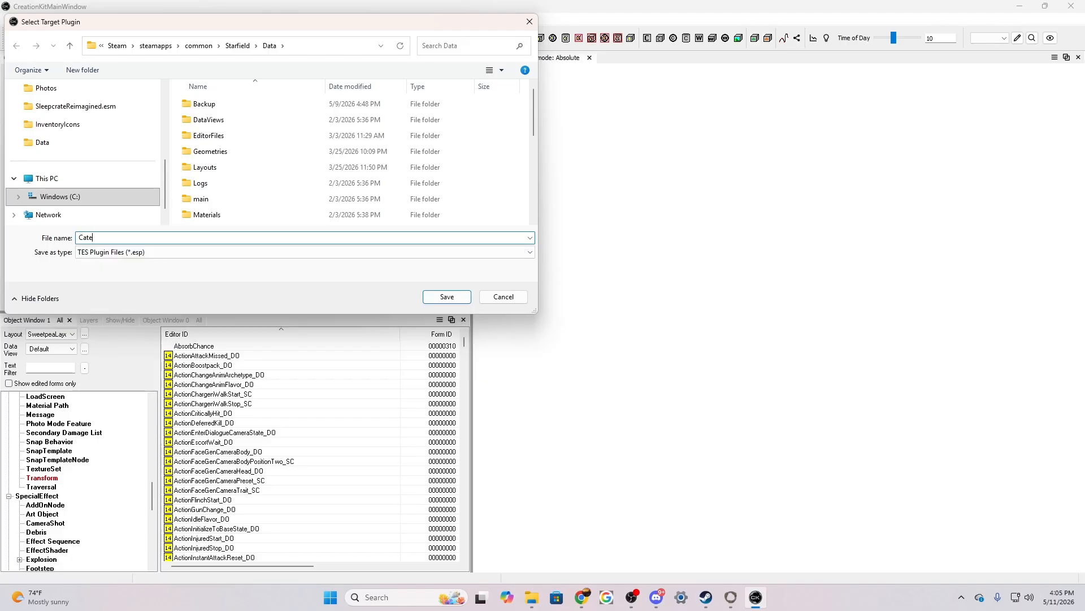
key(BackSpace)
text(ata)
key(BackSpace)
text(egoriesTest)
click(447, 297)
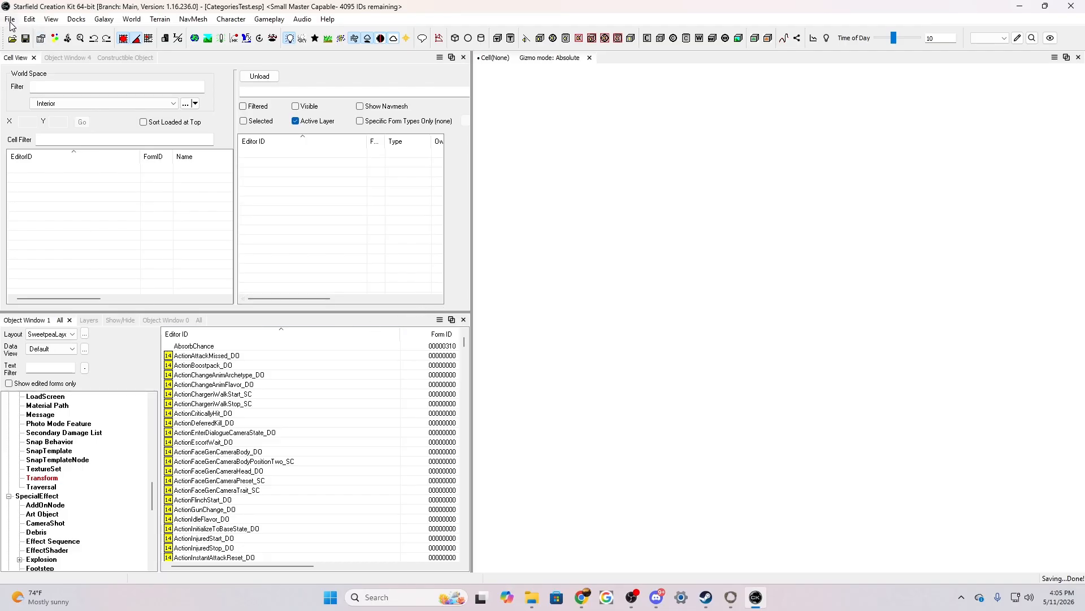
Load the game data from Starfield.esm with CategoriesTest.esp as the active file
click(12, 39)
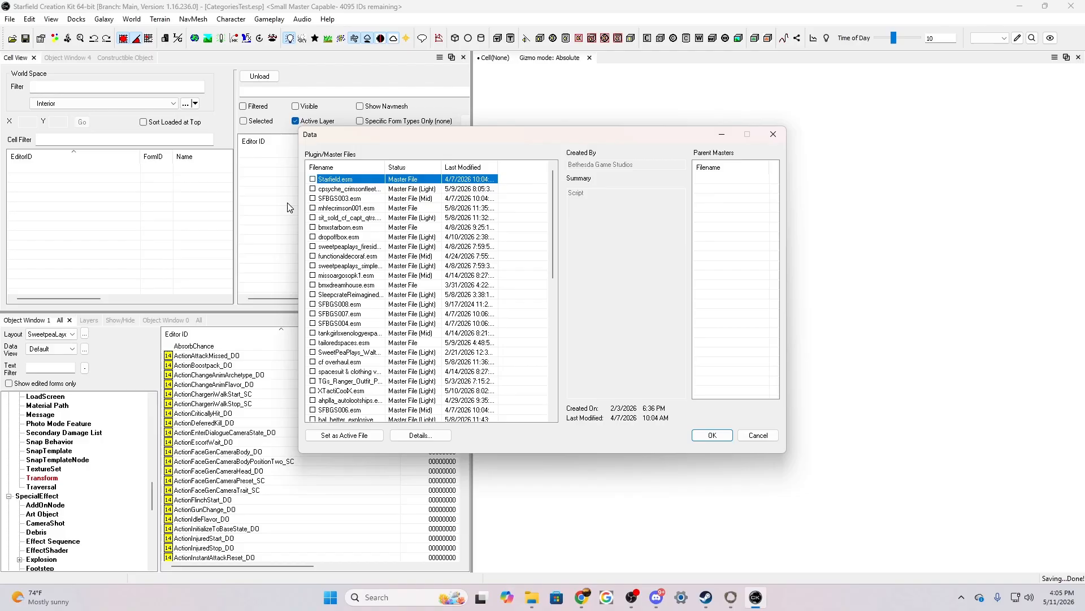
double_click(313, 179)
drag(550, 246, 552, 379)
click(361, 436)
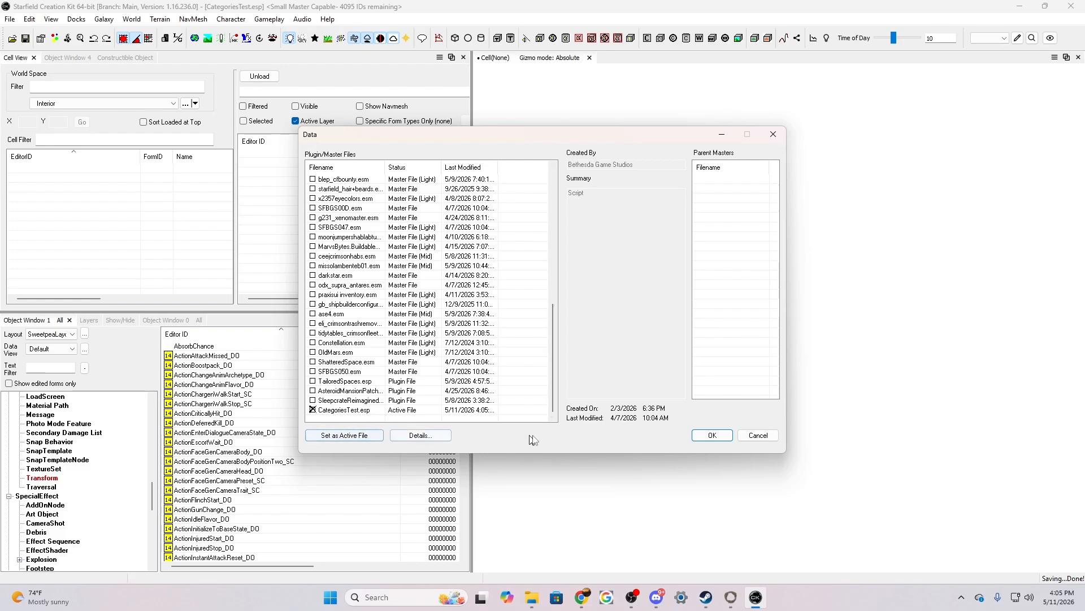
click(711, 435)
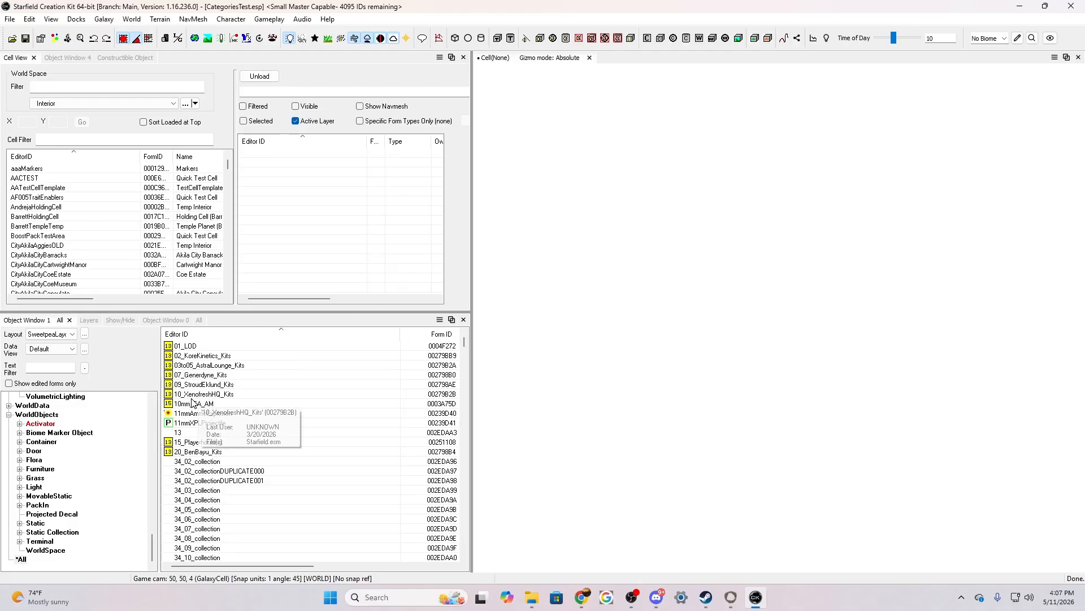
Start a new Keyword form in the Miscellaneous category of the object list
scroll(88, 466, up, 8)
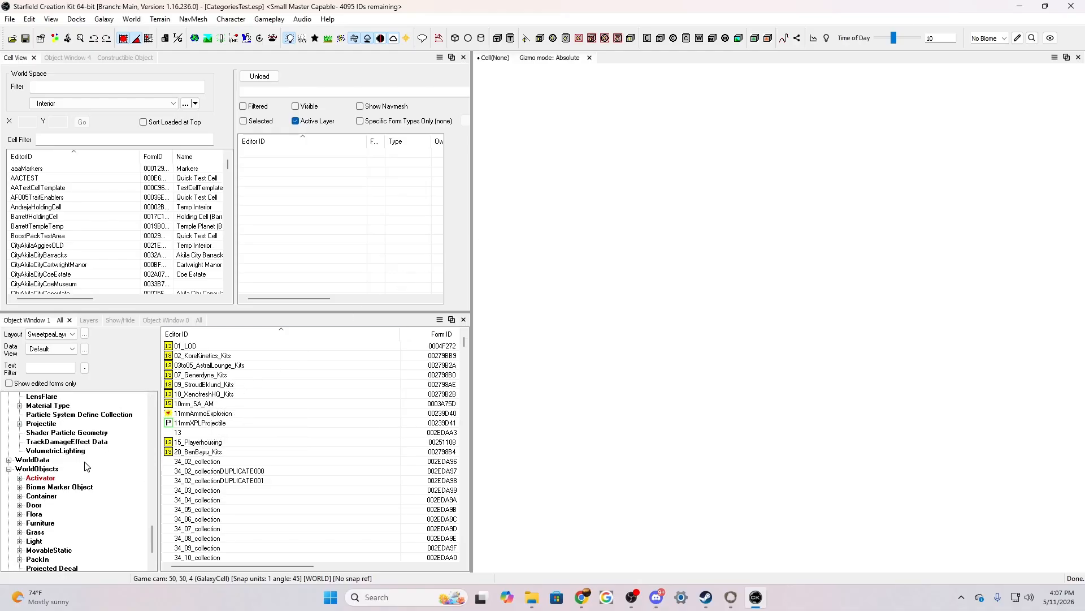
scroll(87, 465, up, 3)
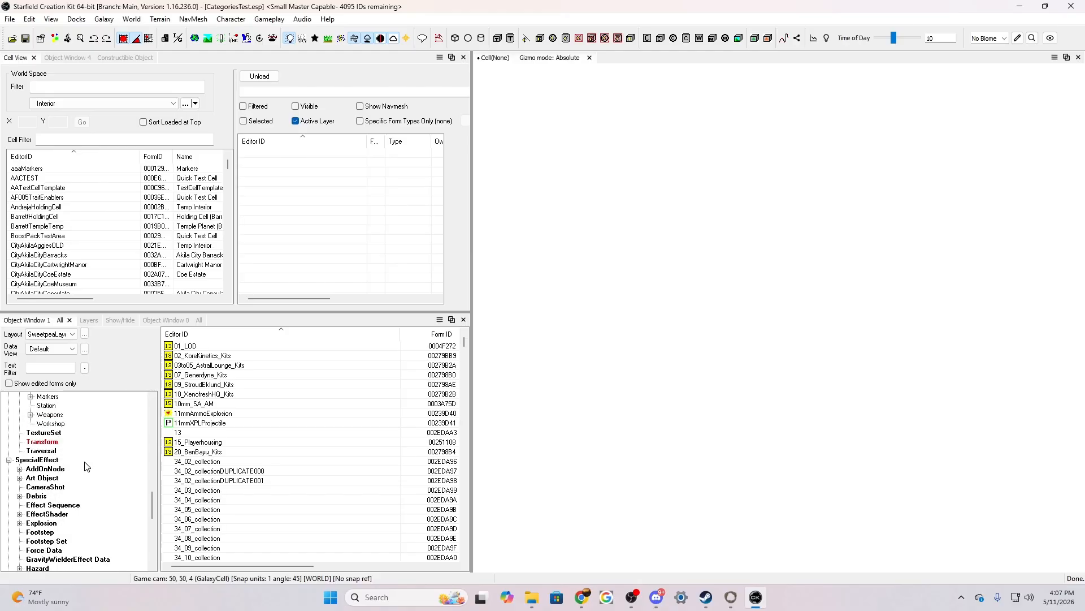
scroll(86, 466, up, 3)
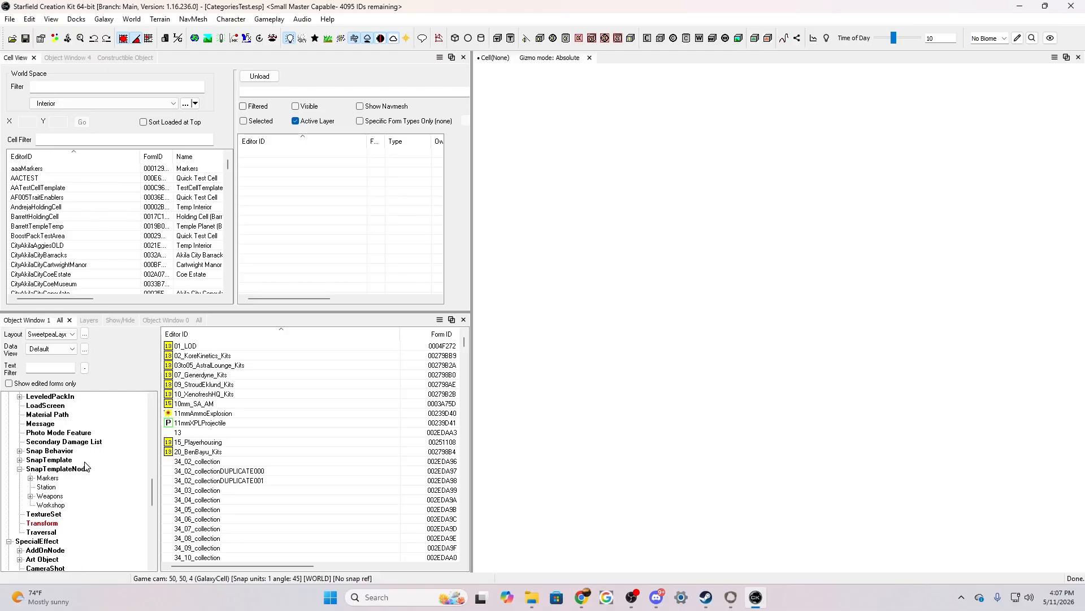
scroll(87, 465, up, 1)
scroll(85, 465, up, 9)
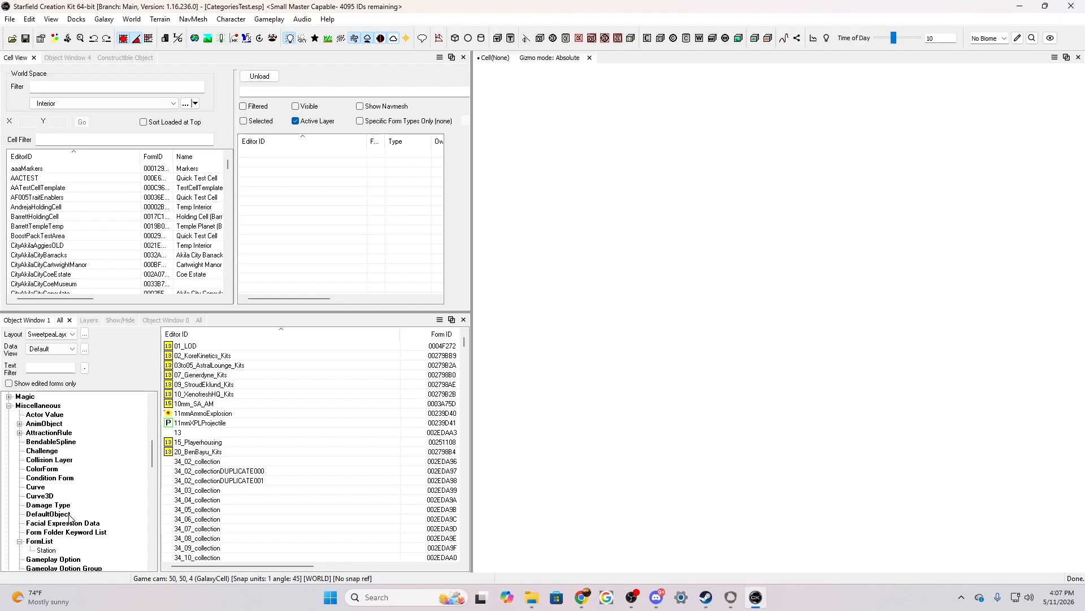
scroll(71, 518, down, 1)
scroll(75, 501, down, 2)
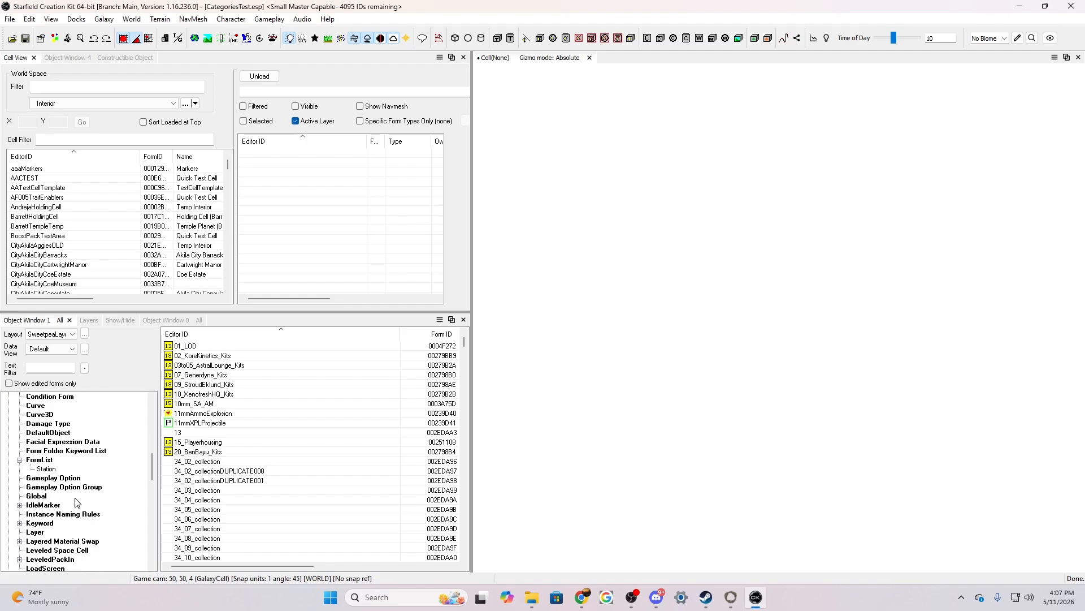
click(38, 524)
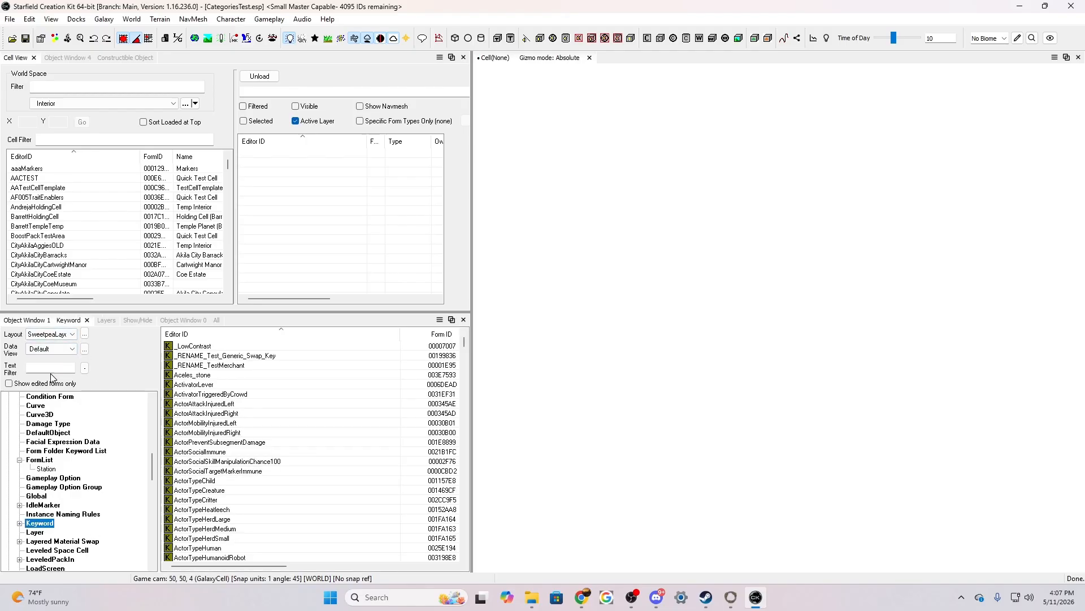
right_click(232, 443)
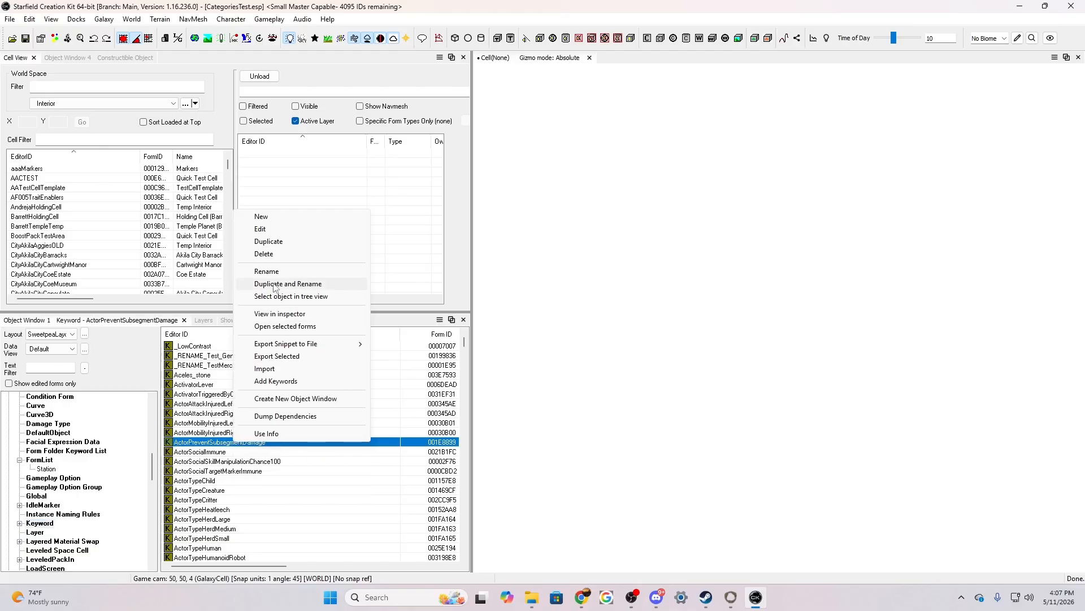
click(282, 218)
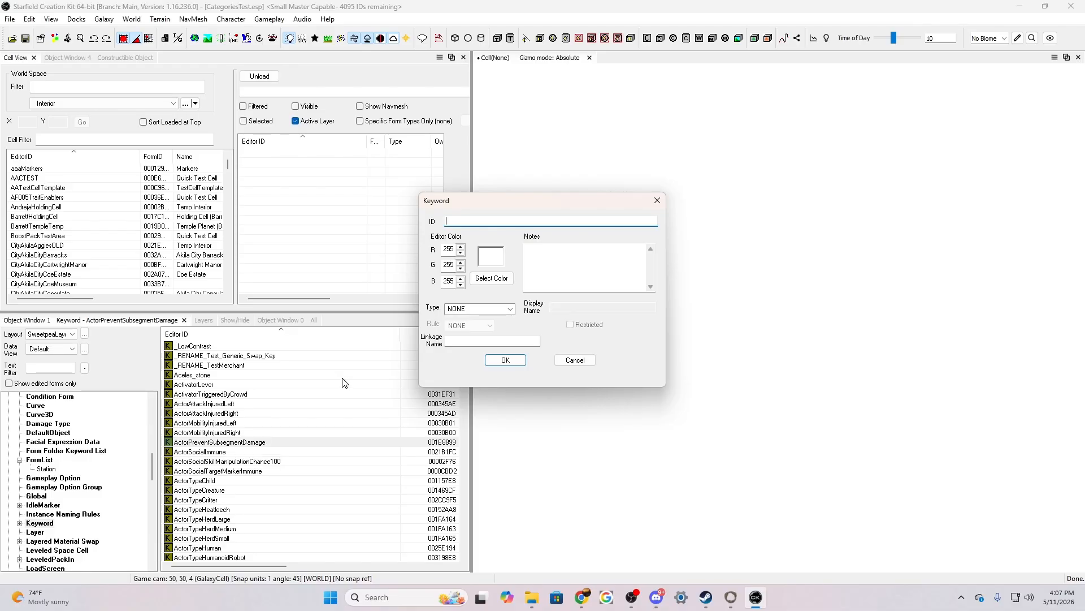
Set the new keyword's ID to SPP_CategoryTest
text(SP)
text(CT)
text(Furn)
text(itureMod)
key(BackSpace)
key(BackSpace)
key(BackSpace)
key(BackSpace)
key(BackSpace)
key(BackSpace)
key(BackSpace)
key(BackSpace)
key(BackSpace)
key(BackSpace)
key(BackSpace)
key(BackSpace)
key(BackSpace)
key(BackSpace)
text(ategoryTest)
Set the keyword's type to Recipe Filter
click(511, 309)
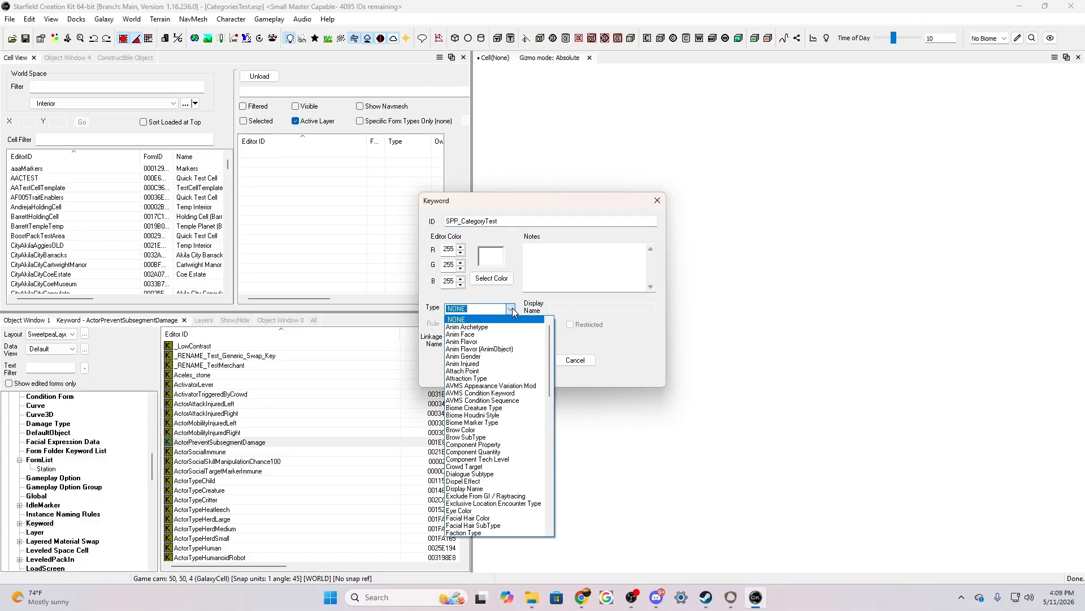
drag(548, 365, 547, 405)
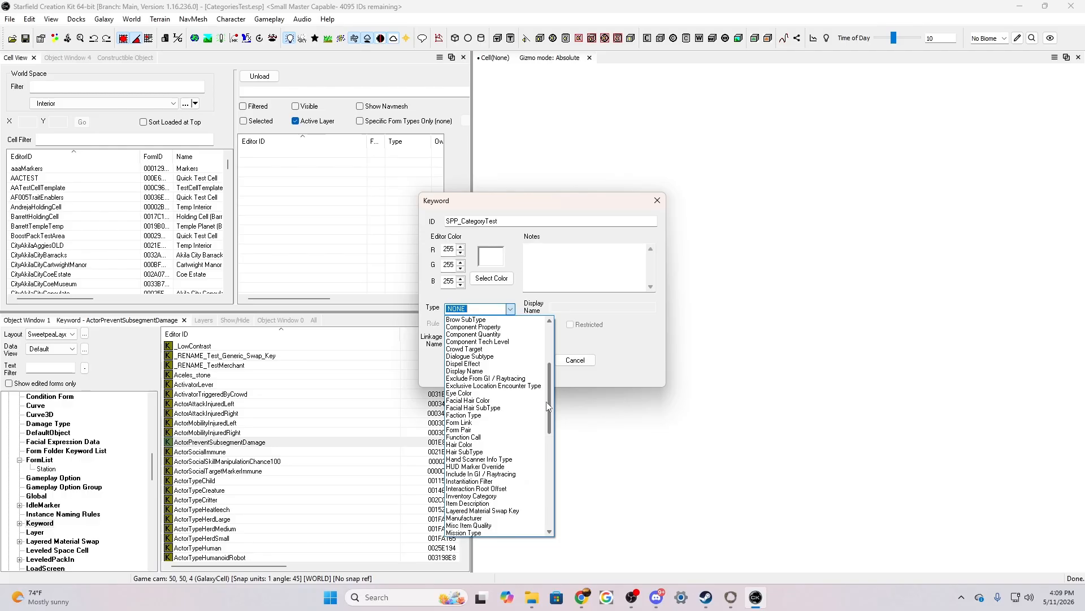
drag(547, 405, 540, 340)
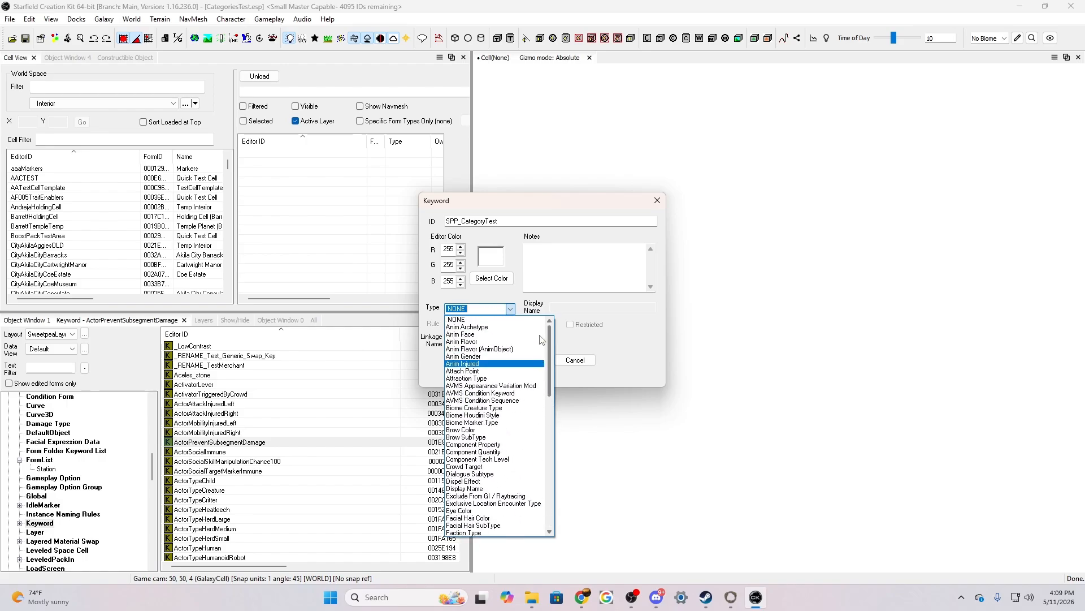
text(f)
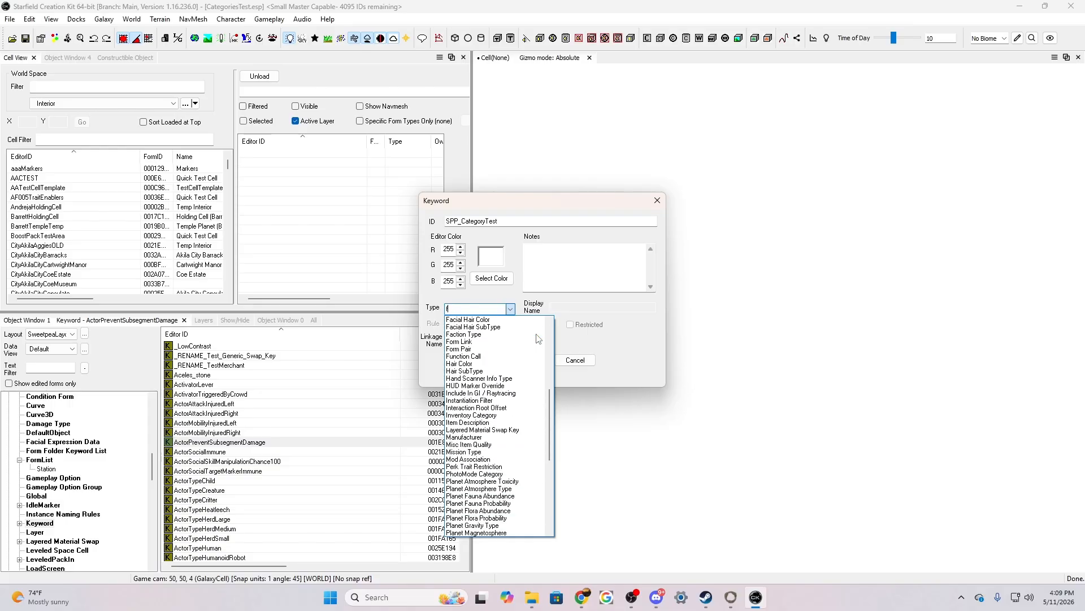
text(ilter)
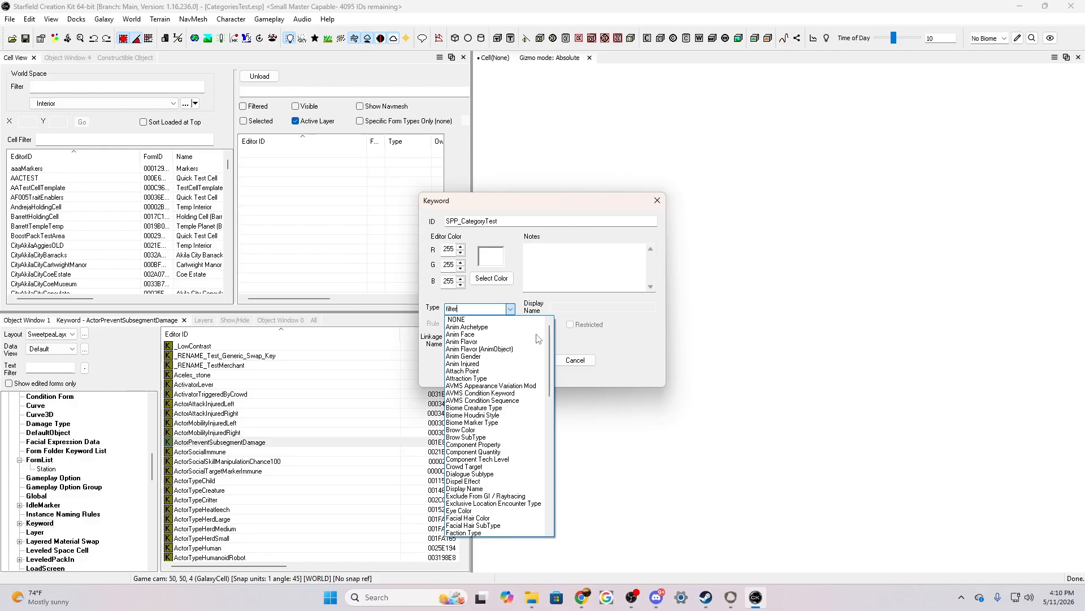
key(BackSpace)
key(BackSpace)
key(BackSpace)
key(BackSpace)
text(recipe)
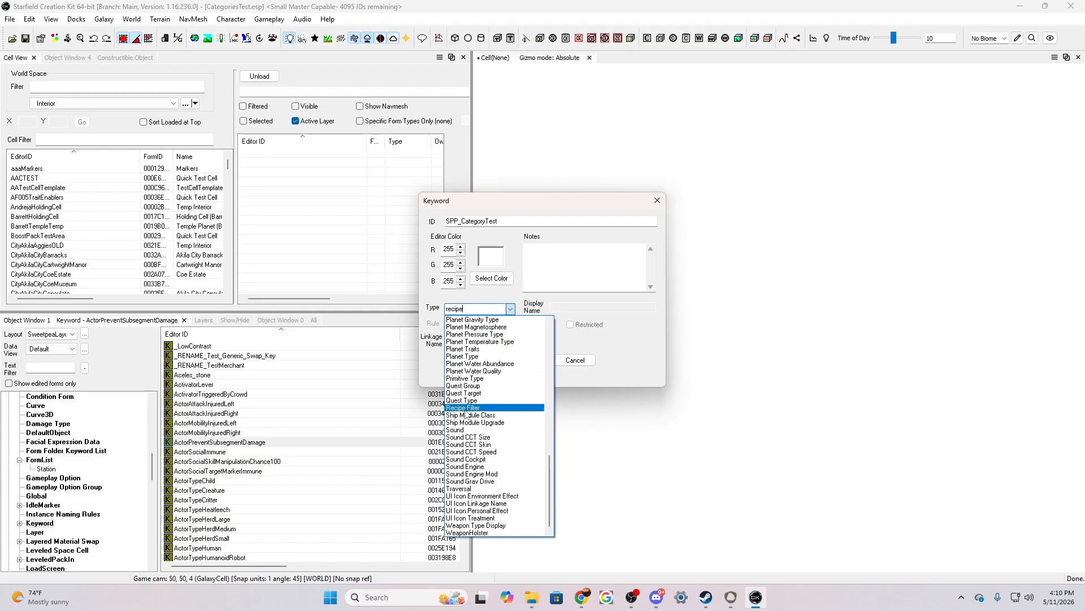
click(464, 408)
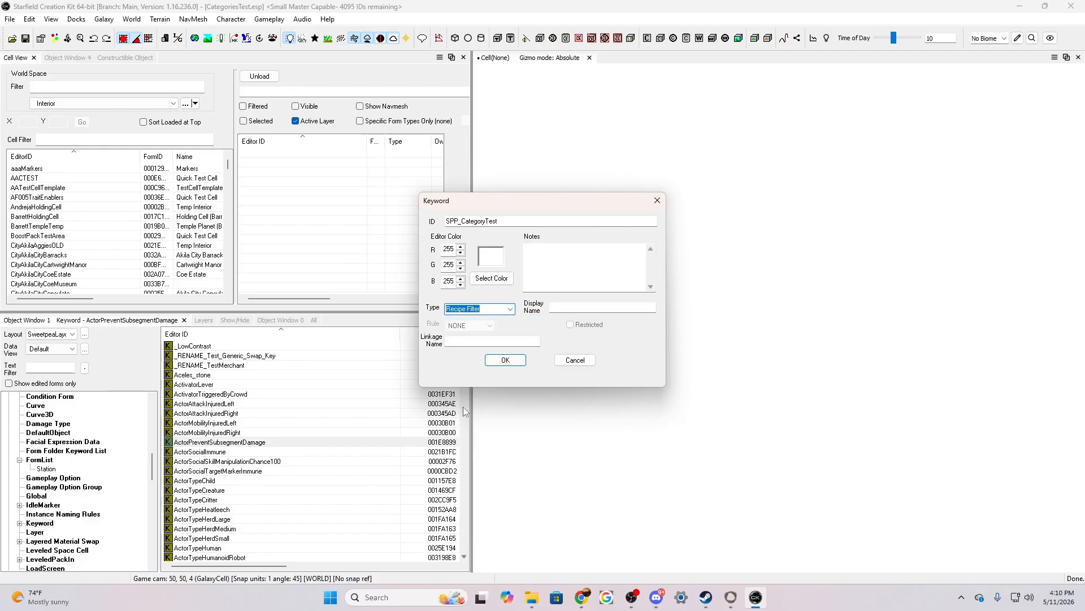
Give the keyword the display name "Sweetpea's Furniture" and accept the form
click(567, 308)
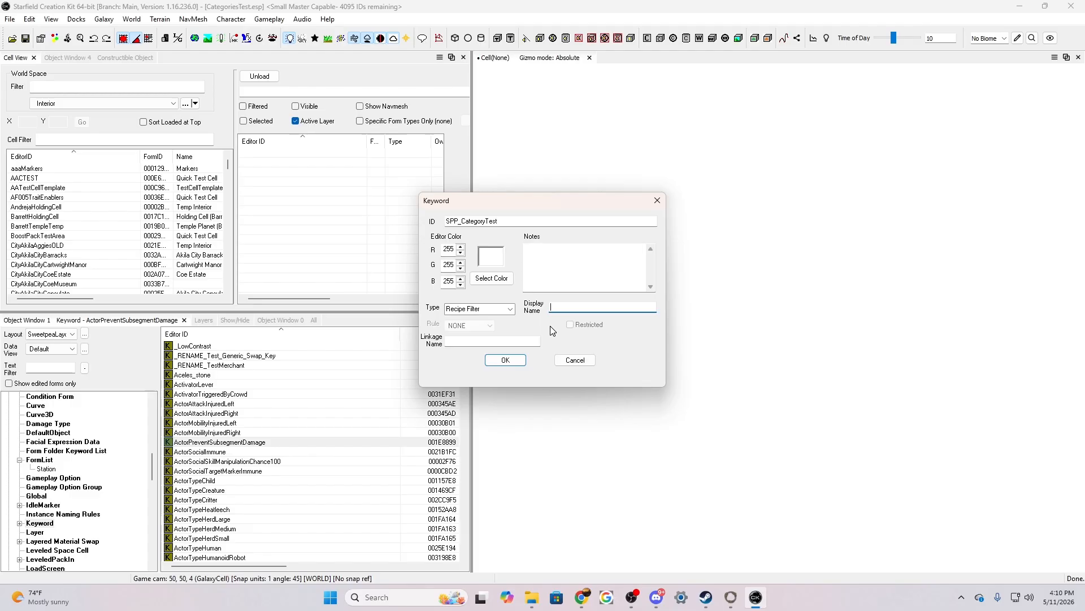
text(Cater)
key(BackSpace)
key(BackSpace)
key(BackSpace)
key(BackSpace)
text(Sweetpea's Furniture)
click(499, 361)
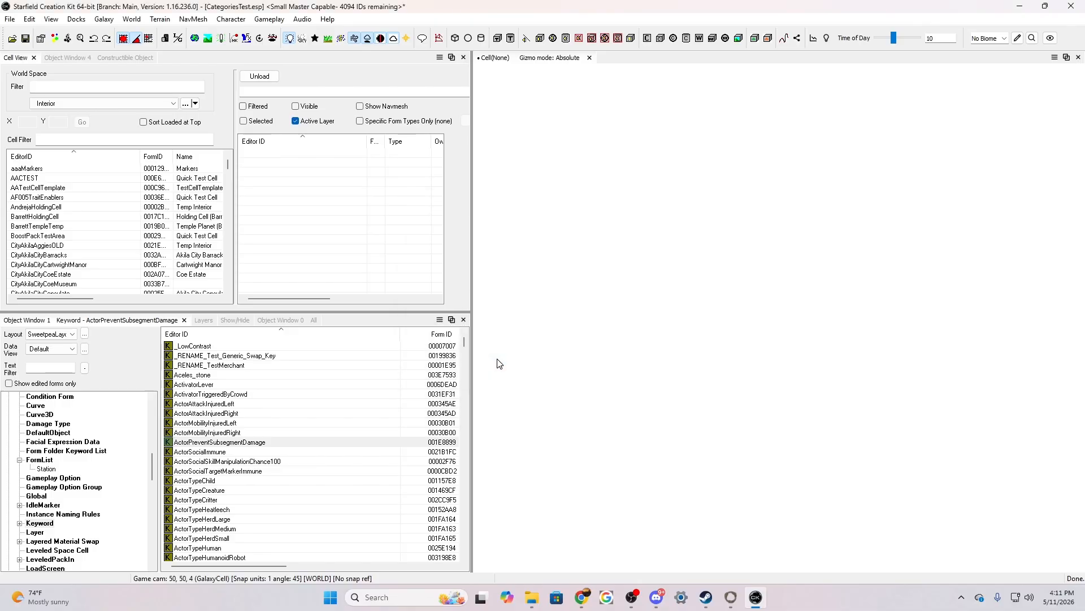
Filter the keyword list by "spp" to find the new keyword
scroll(307, 434, down, 10)
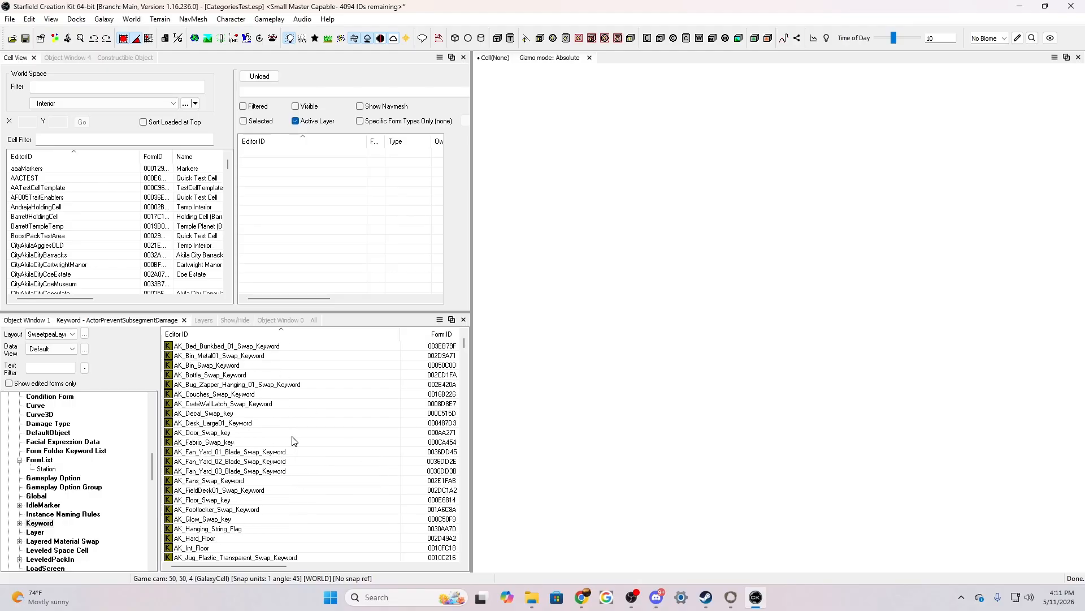
click(65, 368)
text(spp)
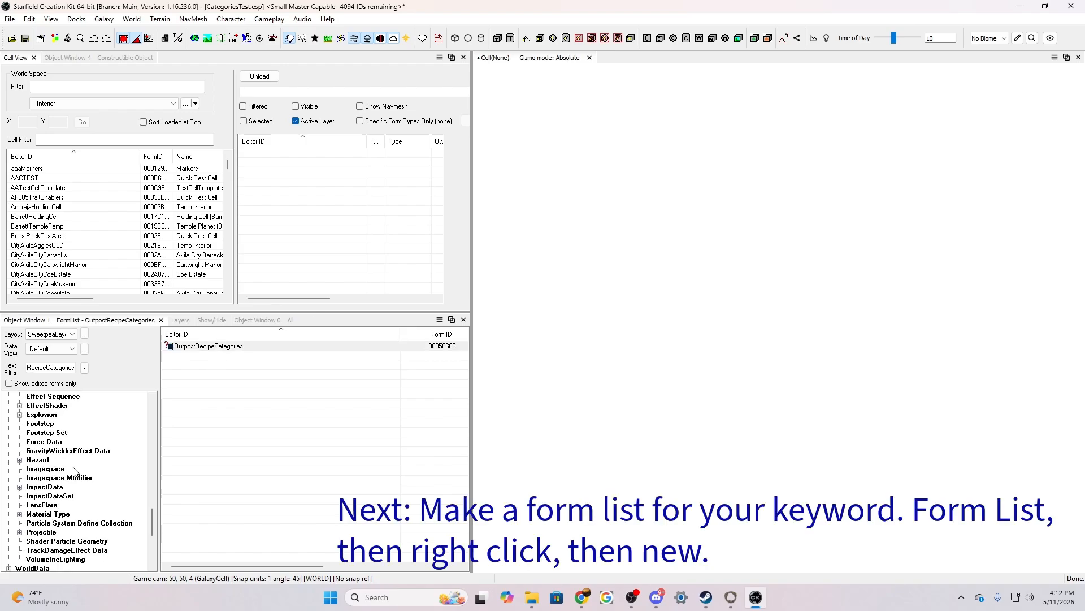
Start a new form in the FormList category of the object window
scroll(76, 471, up, 3)
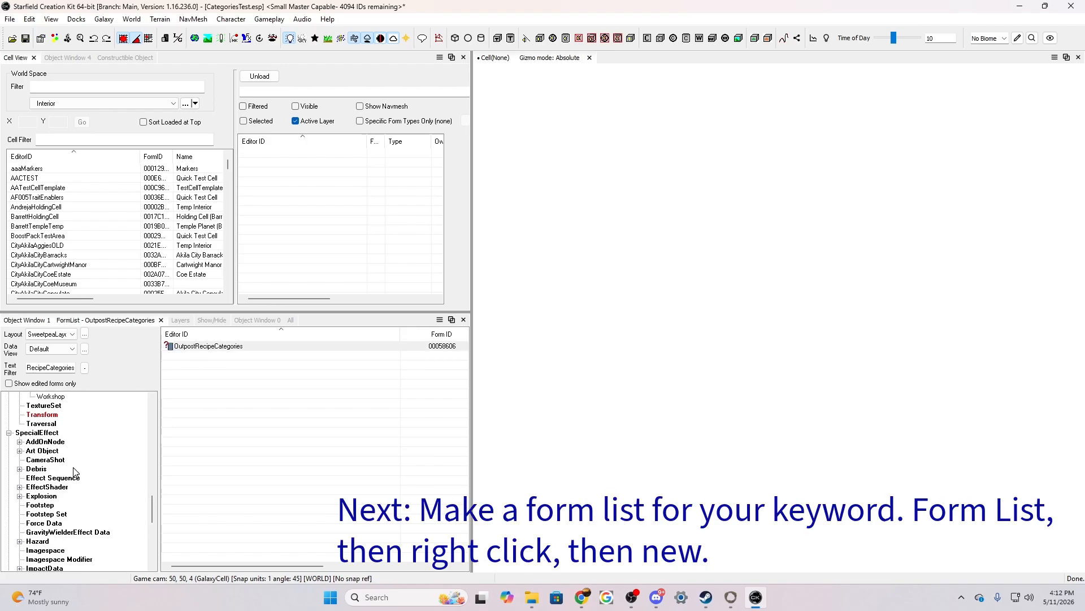
scroll(75, 471, up, 6)
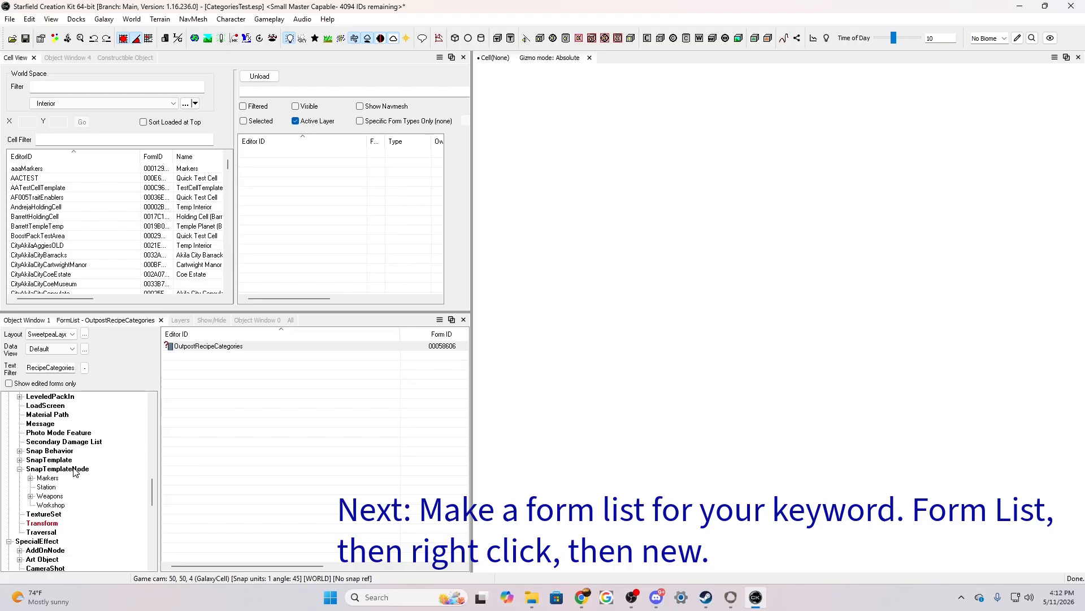
scroll(75, 471, up, 3)
scroll(75, 471, up, 8)
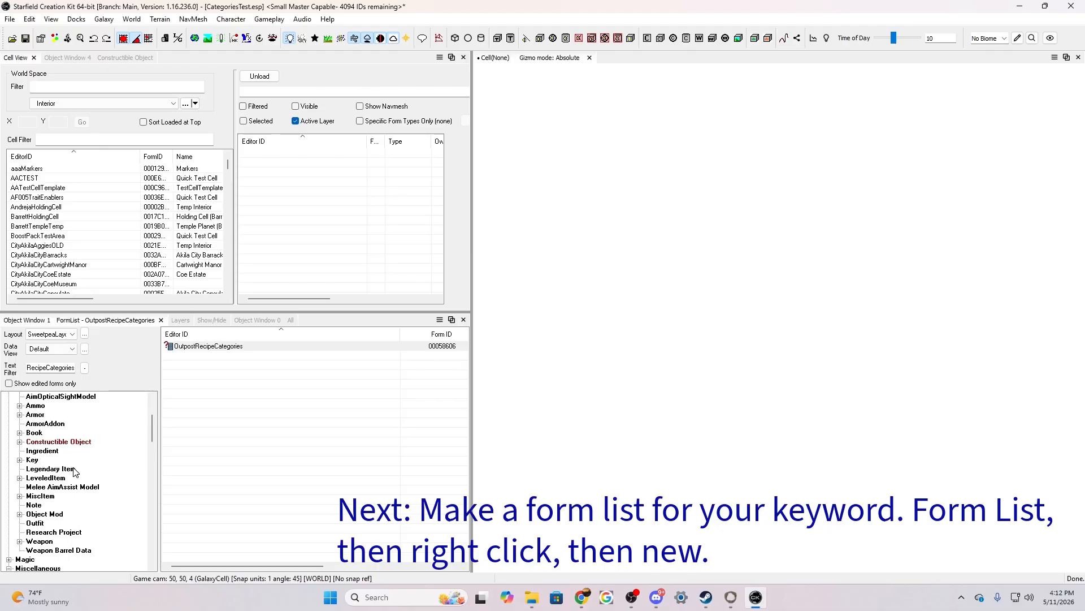
scroll(75, 471, up, 3)
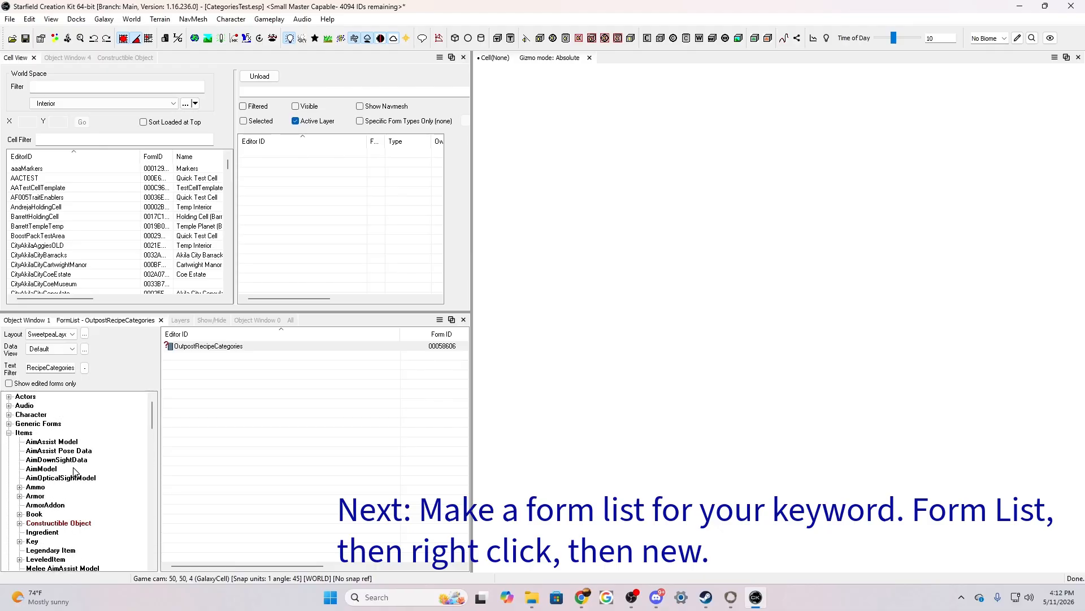
scroll(75, 471, down, 2)
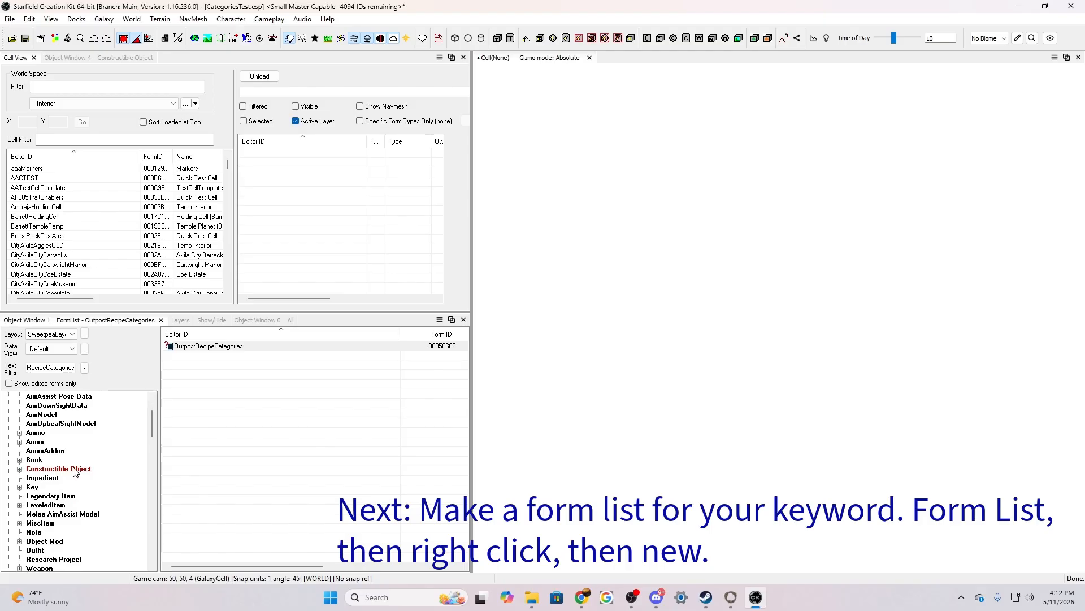
scroll(75, 470, down, 5)
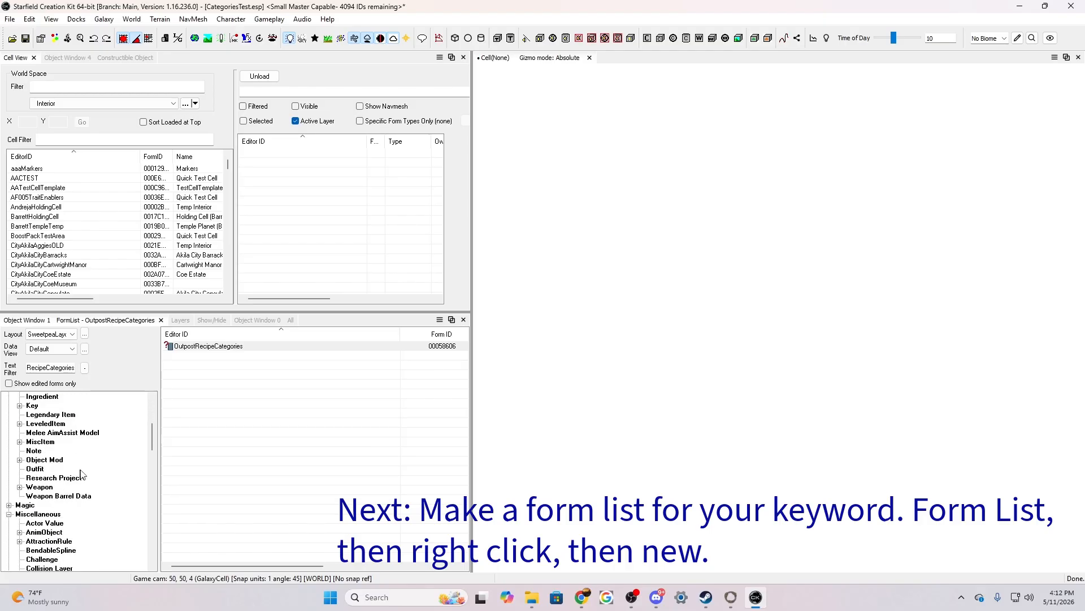
scroll(83, 474, down, 2)
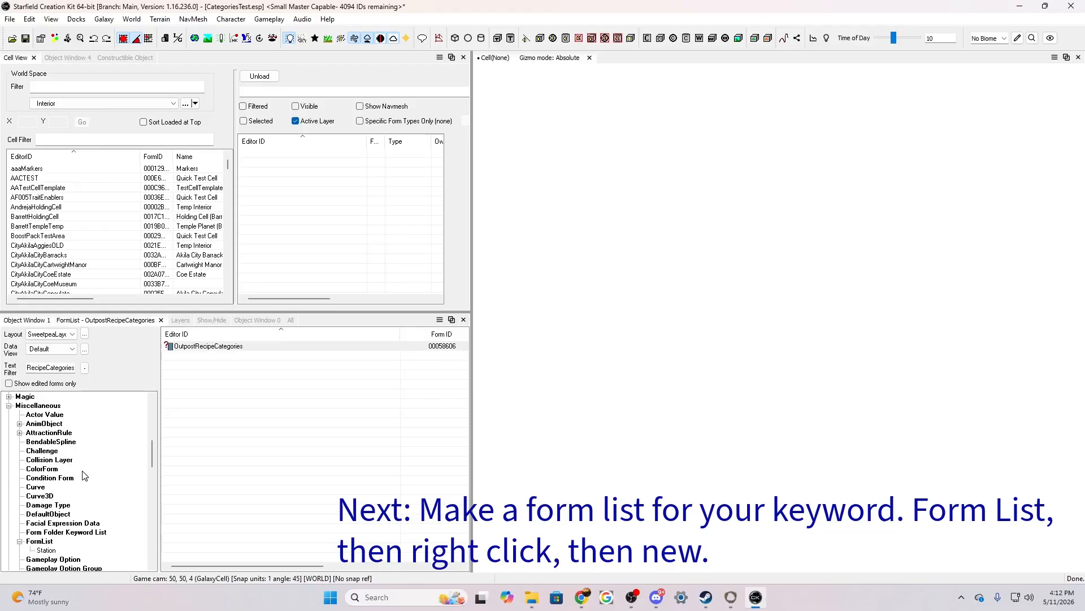
click(35, 542)
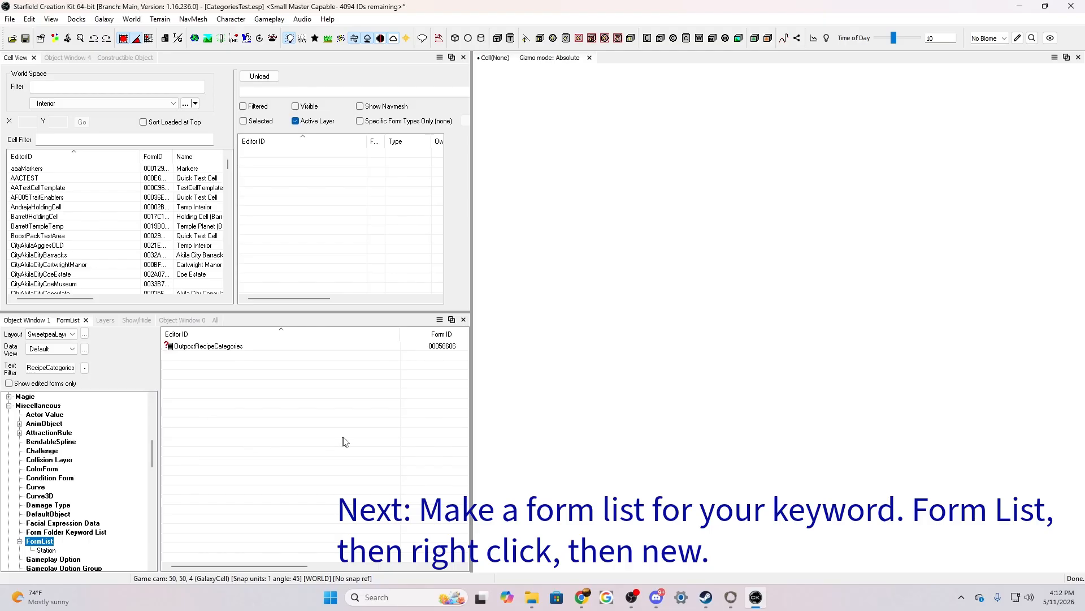
right_click(195, 385)
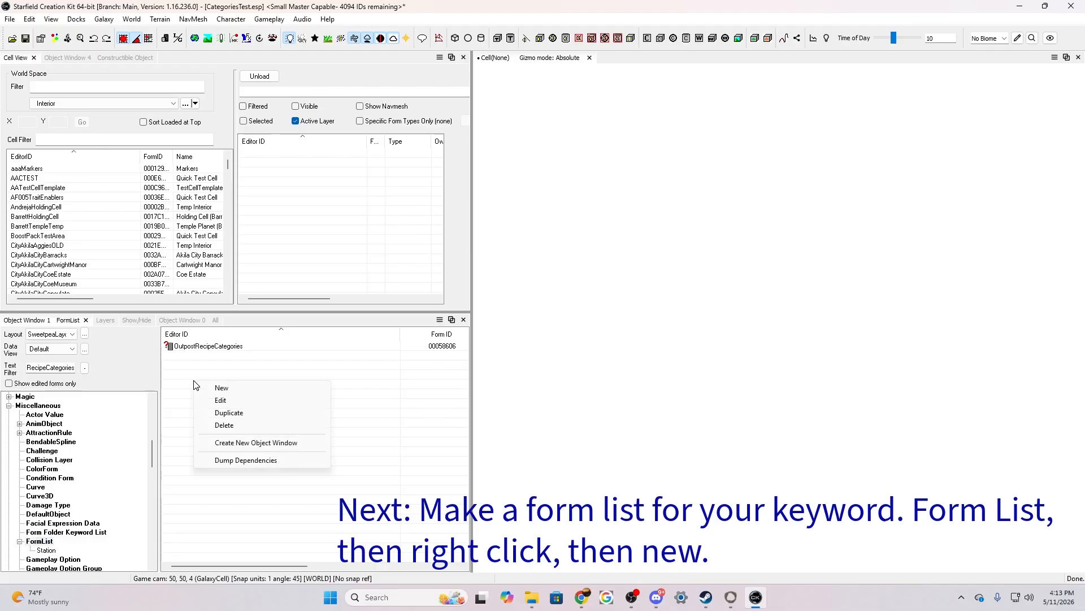
click(222, 388)
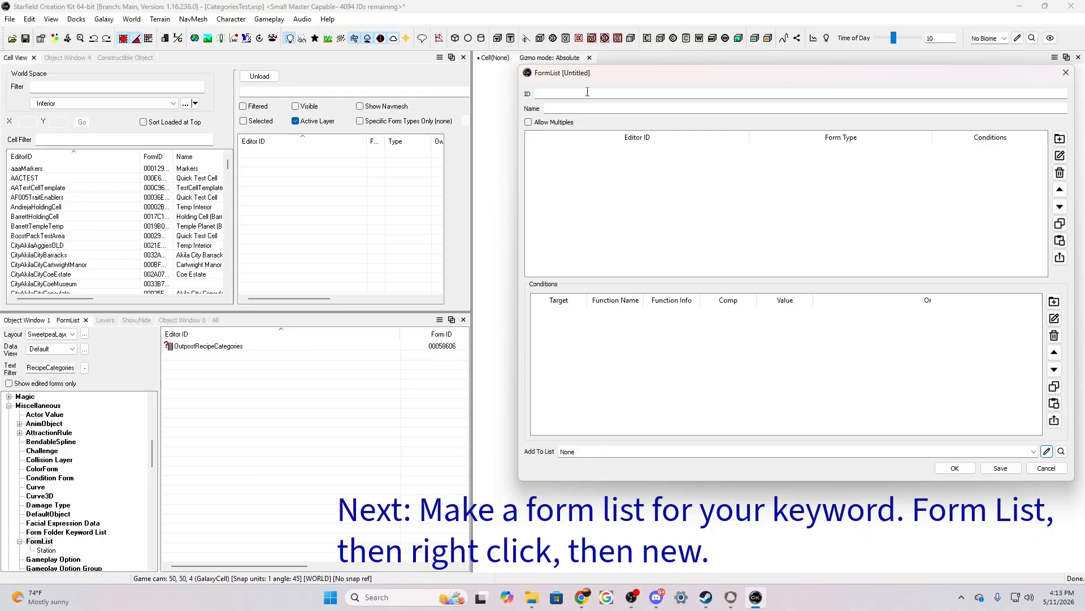
Set the new form list's ID to SPP_CategoryTest_KeywordInject and its name to "Keyword"
click(537, 94)
text(SPP)
text(_FU)
key(BackSpace)
text(u)
key(BackSpace)
key(BackSpace)
key(BackSpace)
text(CategoryTestKeywordInject)
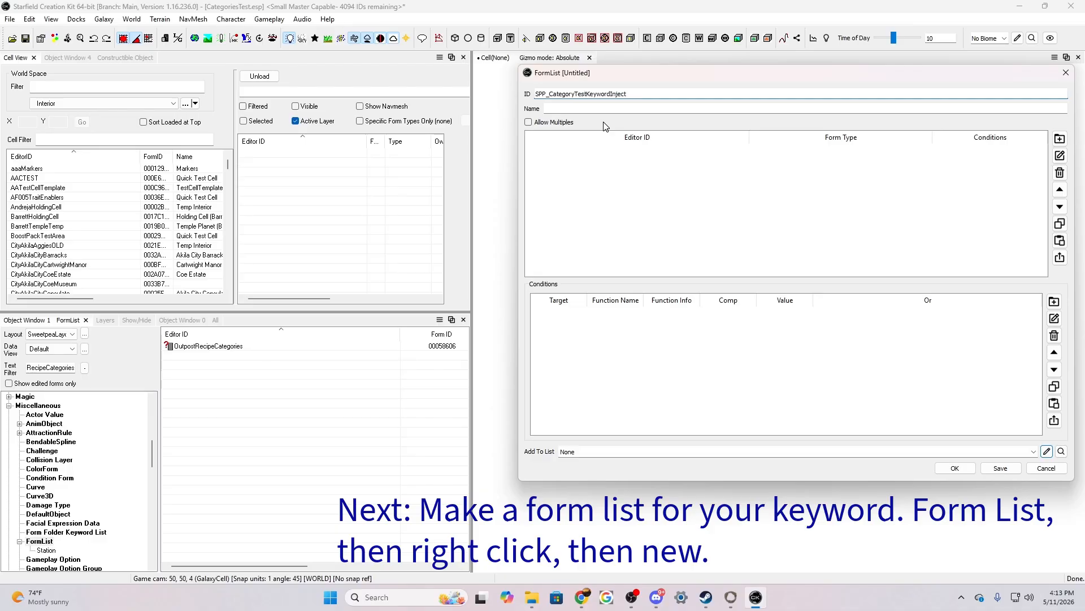
text(_)
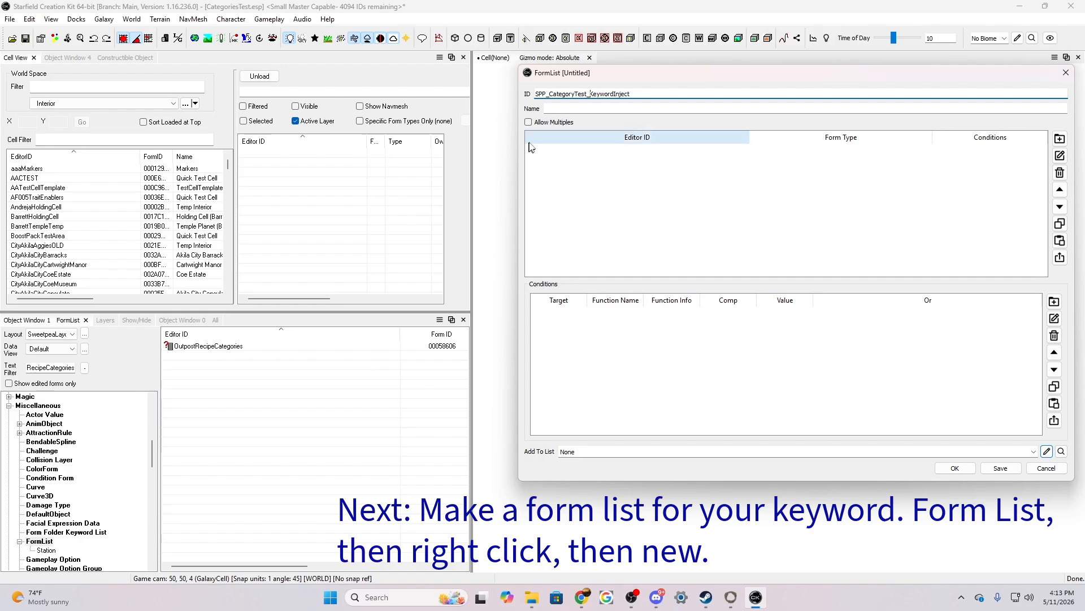
click(548, 108)
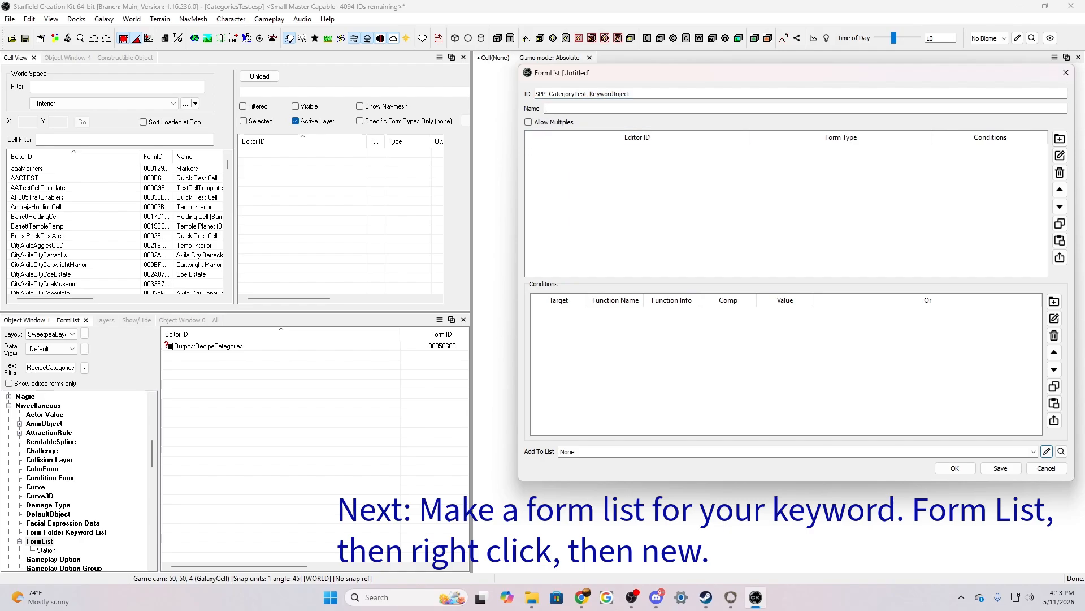
text(Keyword)
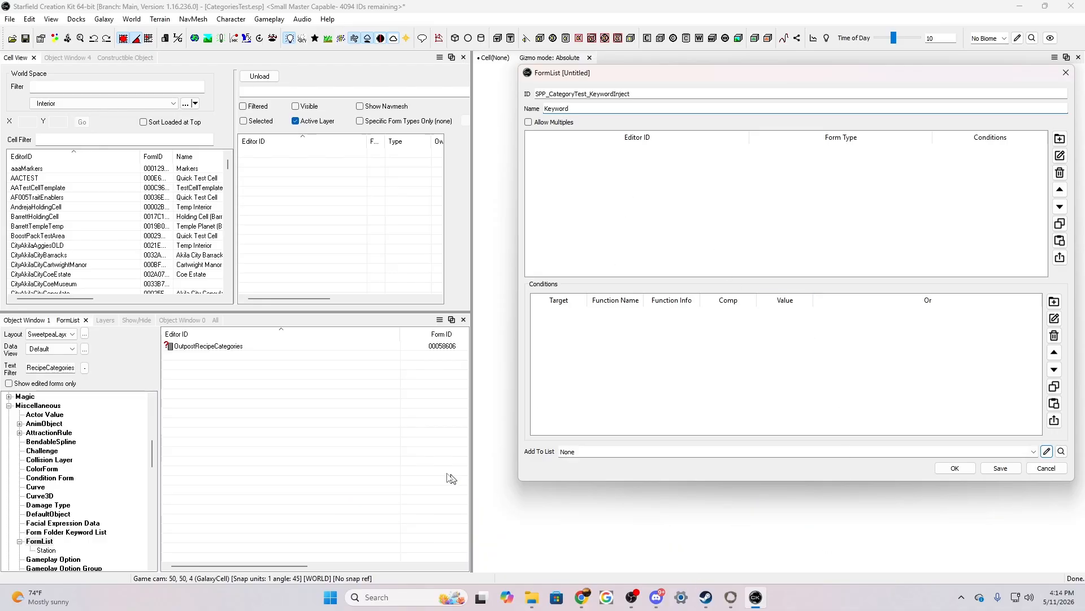
Display the Keyword forms in the object window while keeping the form list open
scroll(99, 478, down, 2)
scroll(99, 477, up, 6)
scroll(101, 478, up, 2)
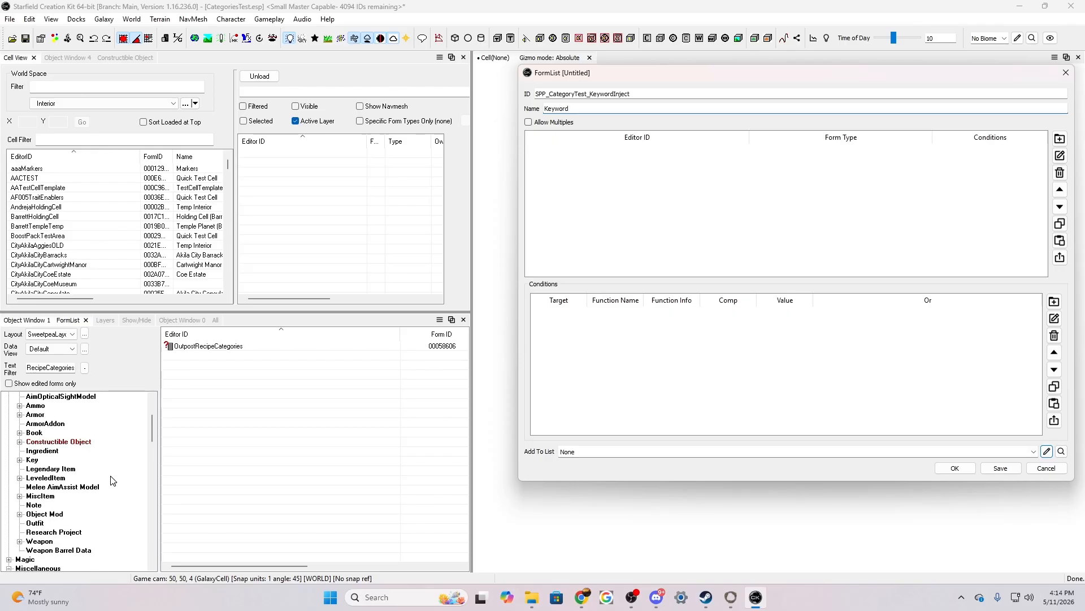
scroll(91, 498, down, 3)
scroll(90, 497, up, 3)
scroll(91, 497, down, 7)
scroll(92, 499, down, 2)
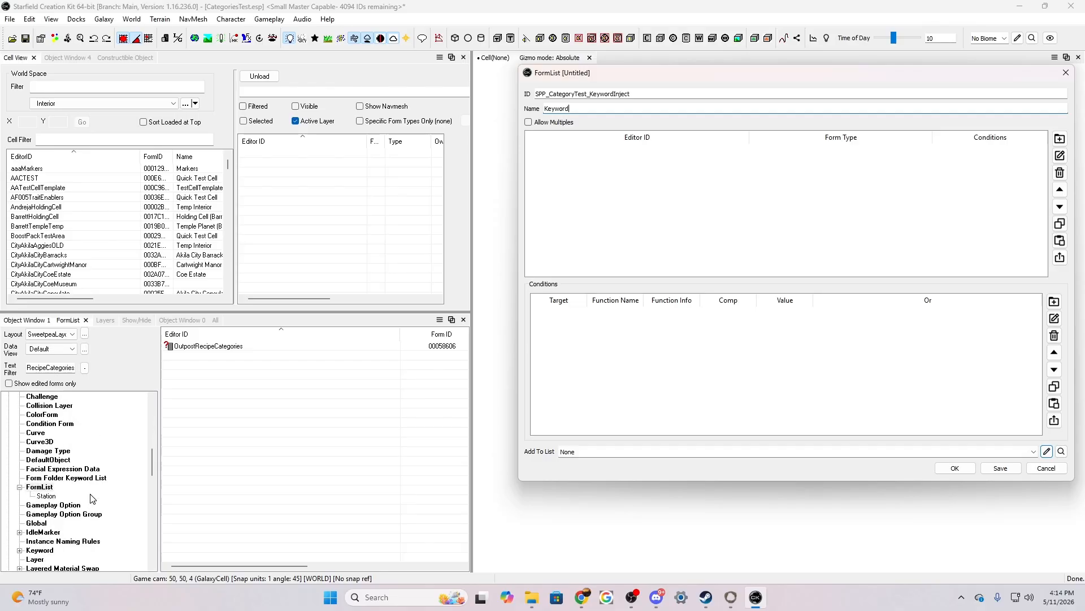
click(40, 525)
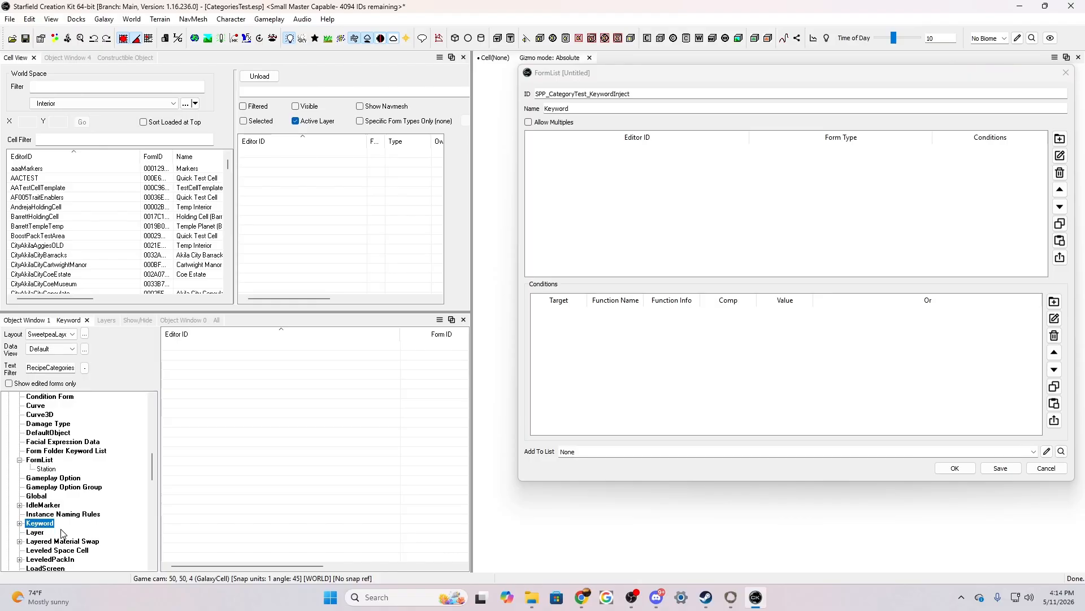
Limit the unfiltered keyword list to edited forms and add the SPP_CategoryTest keyword to the open form list
click(55, 368)
key(BackSpace)
key(BackSpace)
key(BackSpace)
key(BackSpace)
key(BackSpace)
key(BackSpace)
key(BackSpace)
key(BackSpace)
key(BackSpace)
key(BackSpace)
key(BackSpace)
key(BackSpace)
key(BackSpace)
key(BackSpace)
key(BackSpace)
key(BackSpace)
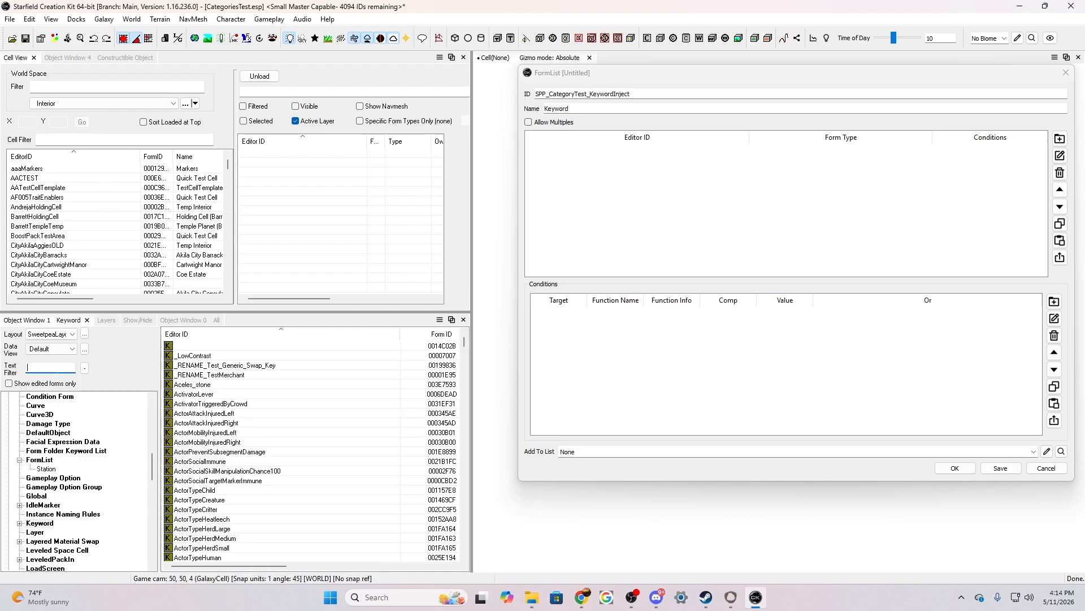
click(9, 383)
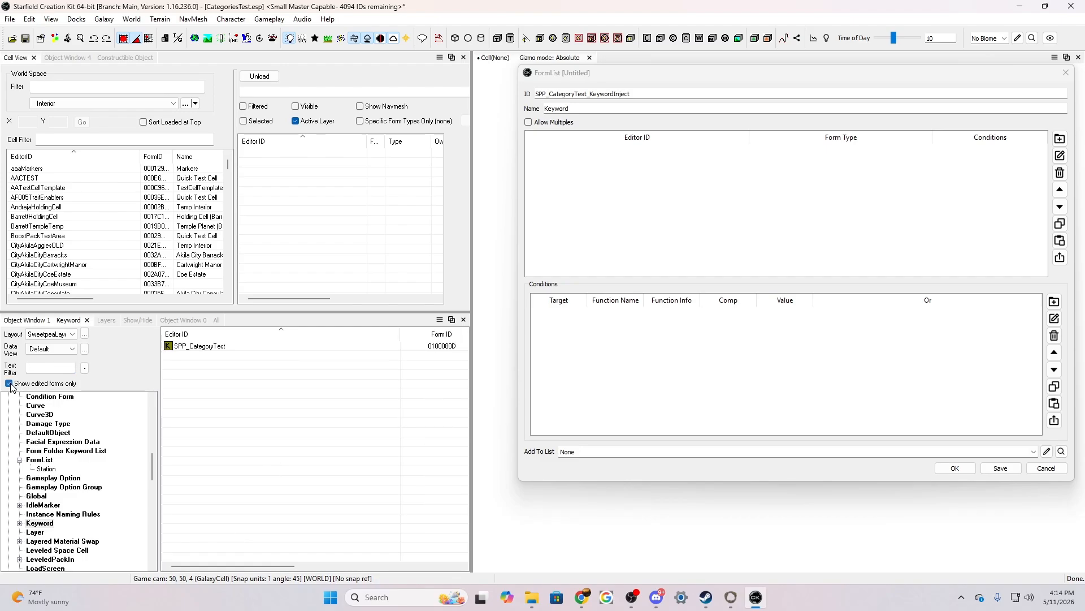
drag(198, 346, 702, 207)
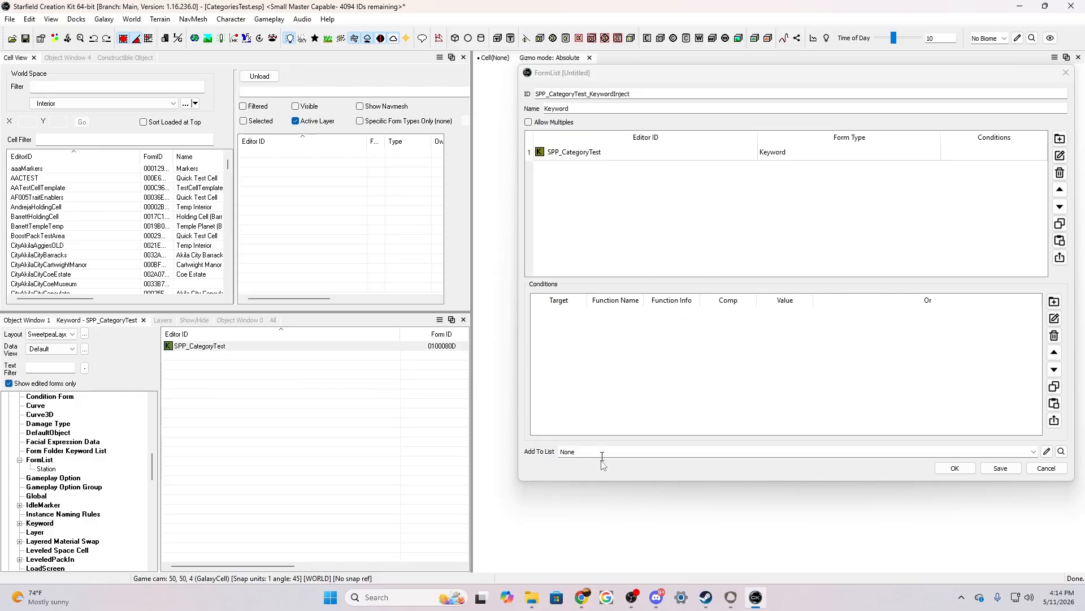
Set the form list to be added to OutpostRecipeCategories and save it
click(1035, 452)
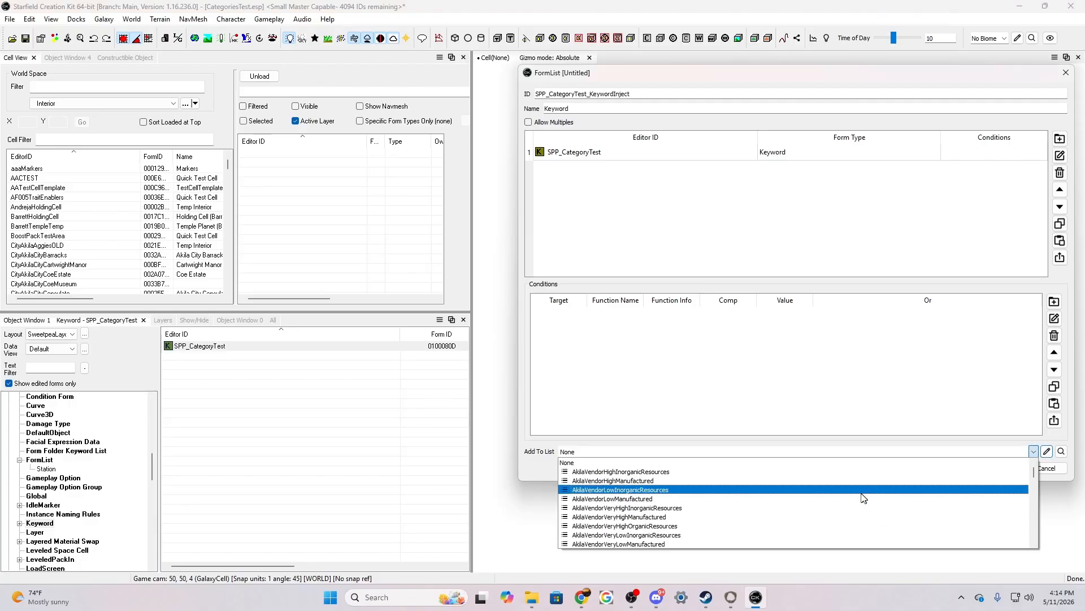
click(592, 451)
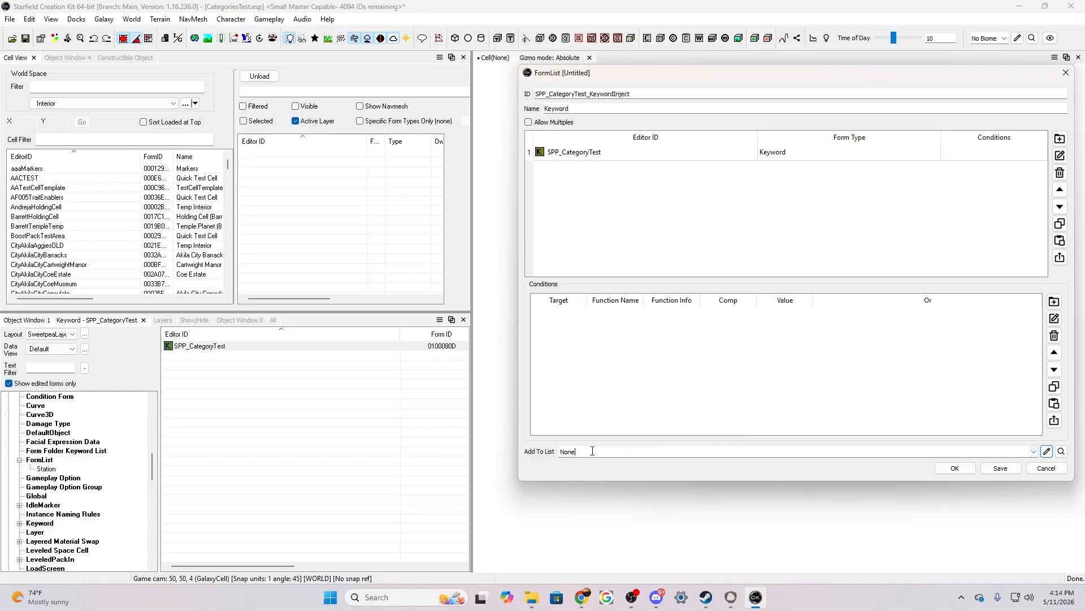
key(BackSpace)
key(BackSpace)
key(BackSpace)
key(BackSpace)
text(ou)
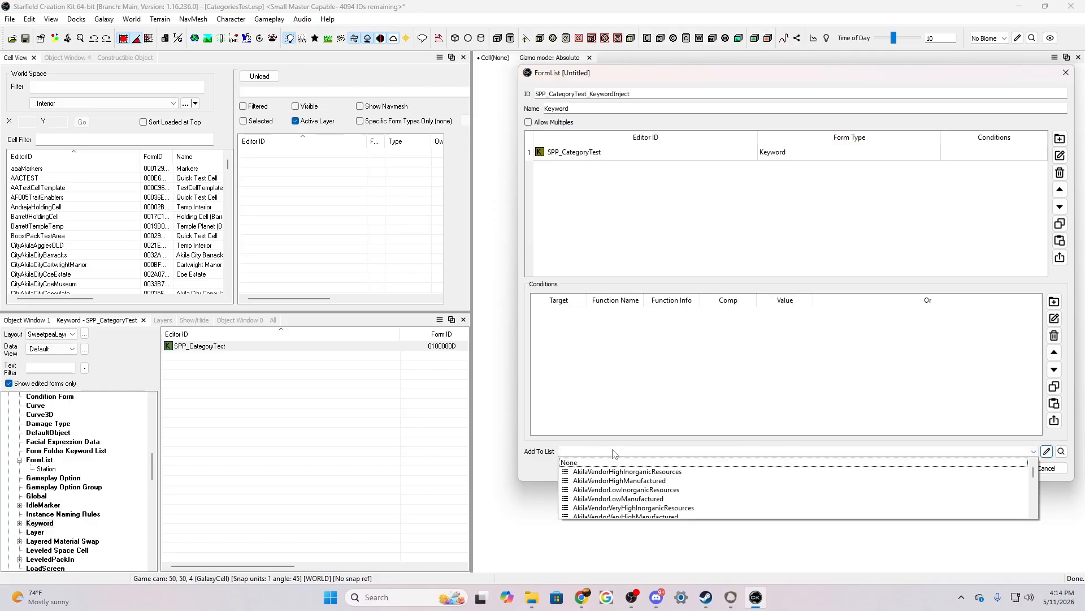
text(tpost)
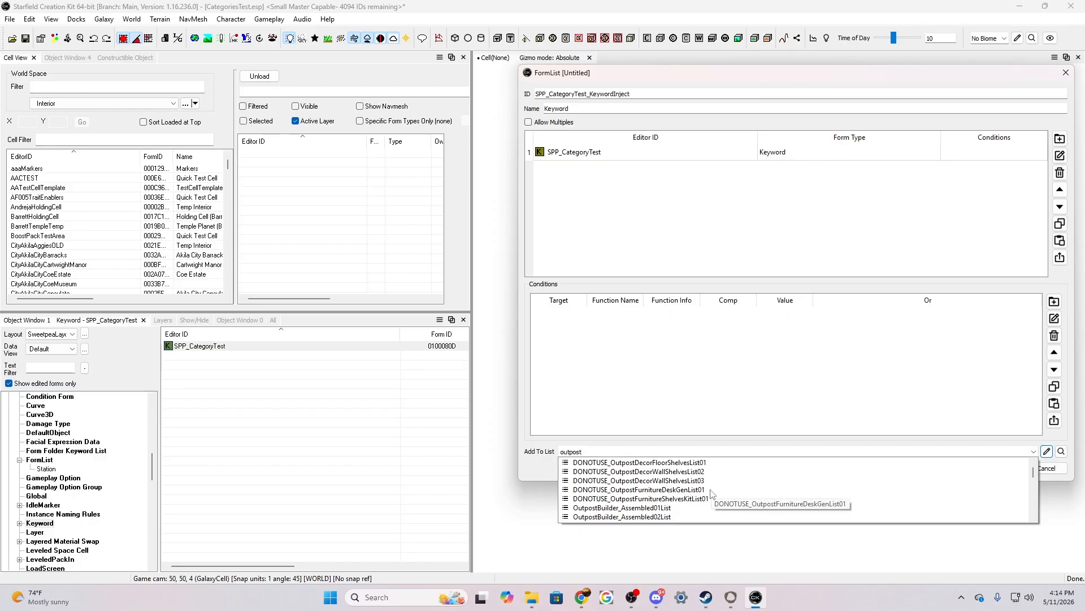
scroll(712, 494, down, 5)
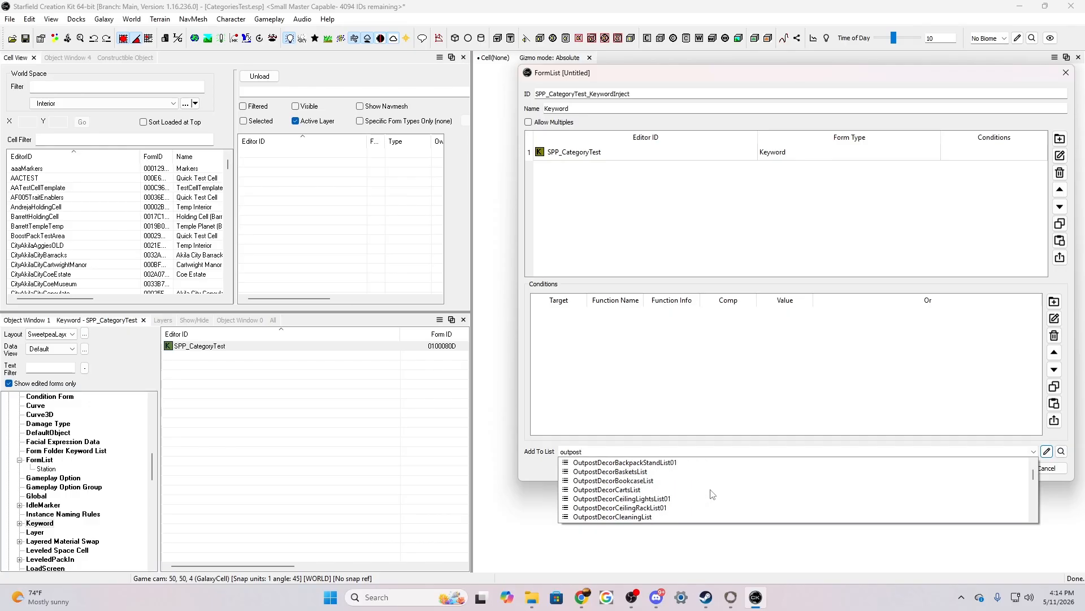
scroll(712, 494, down, 10)
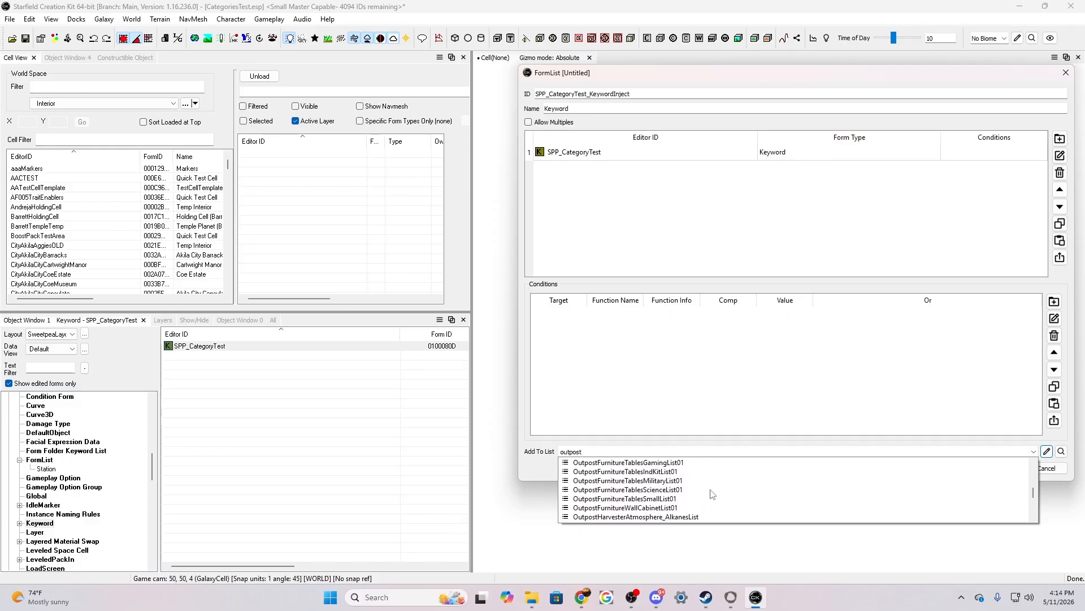
scroll(713, 494, down, 10)
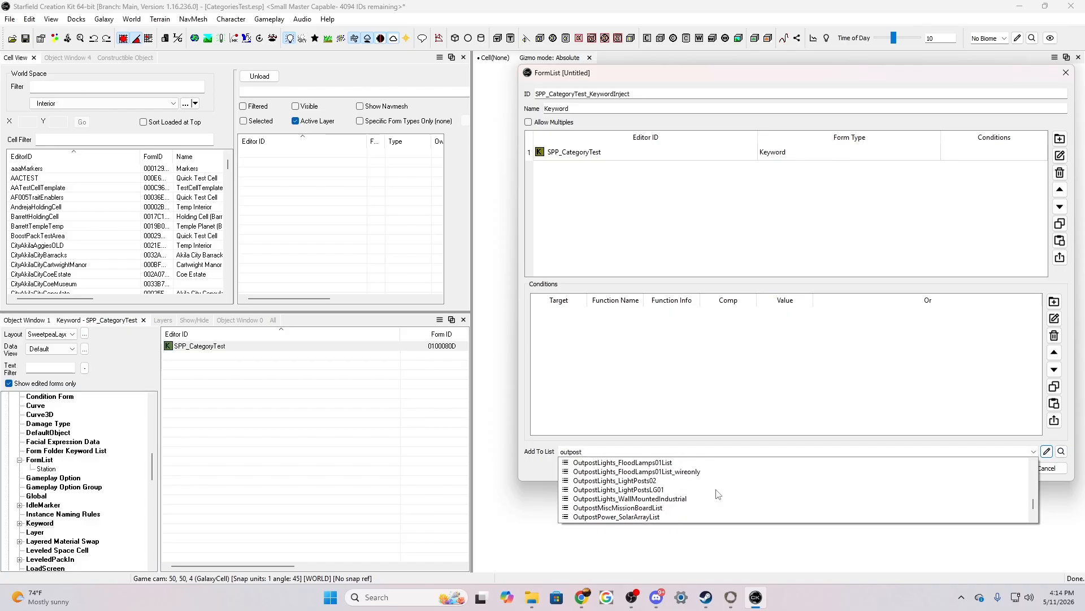
scroll(718, 494, down, 3)
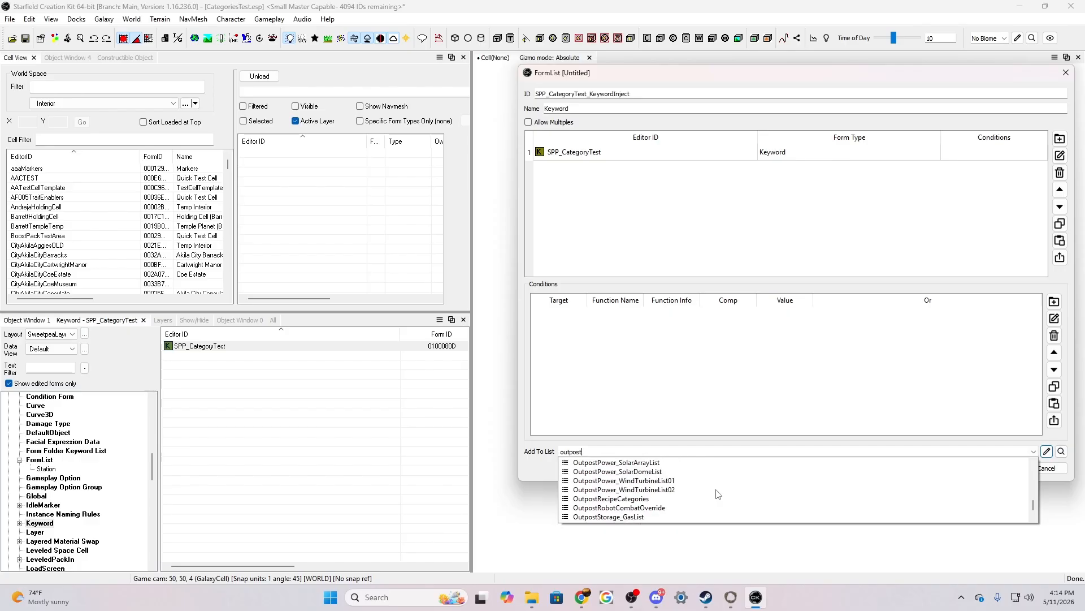
click(637, 501)
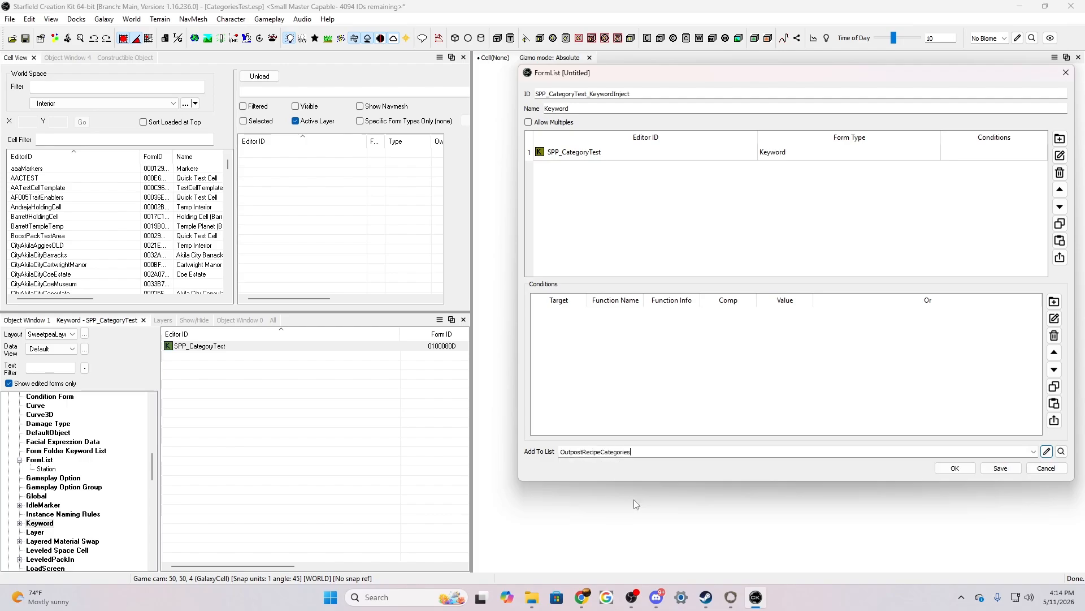
click(1001, 468)
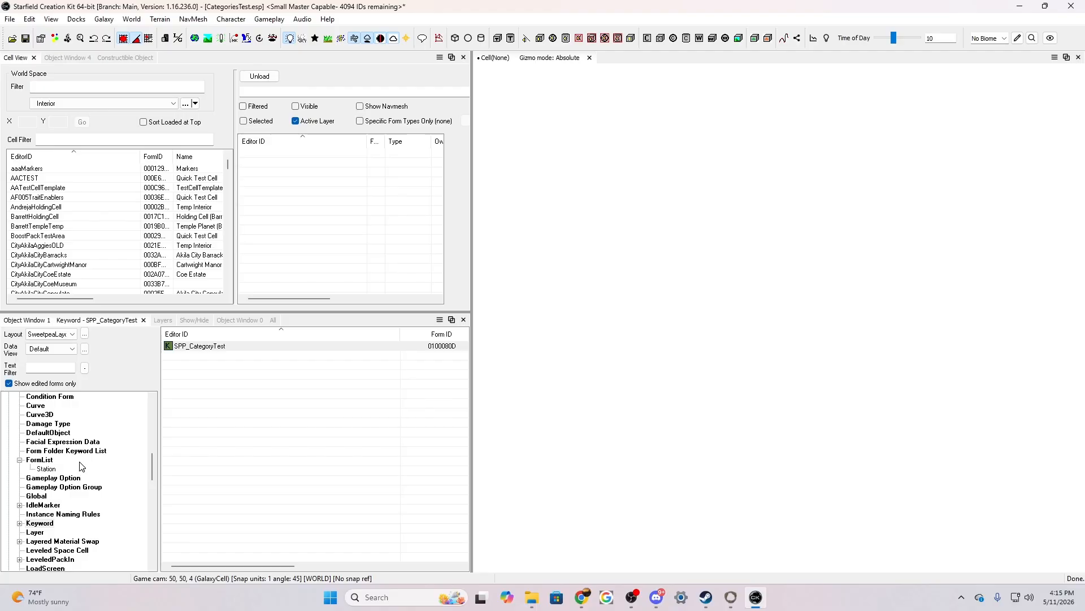
Create another form list with the ID SPP_CategoryTest_Seating and the name "Seating"
click(38, 460)
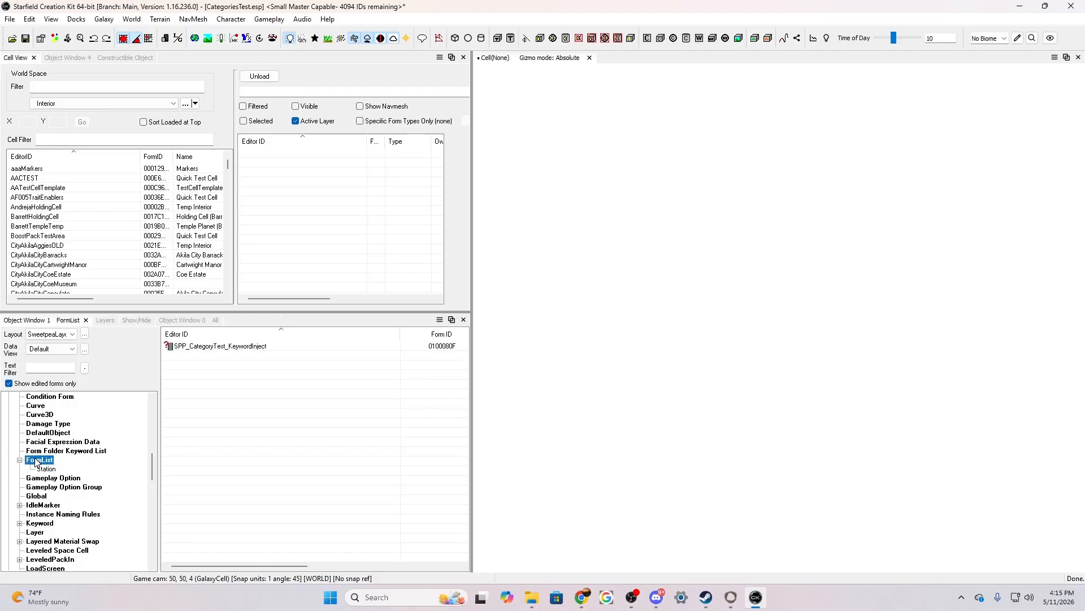
right_click(204, 420)
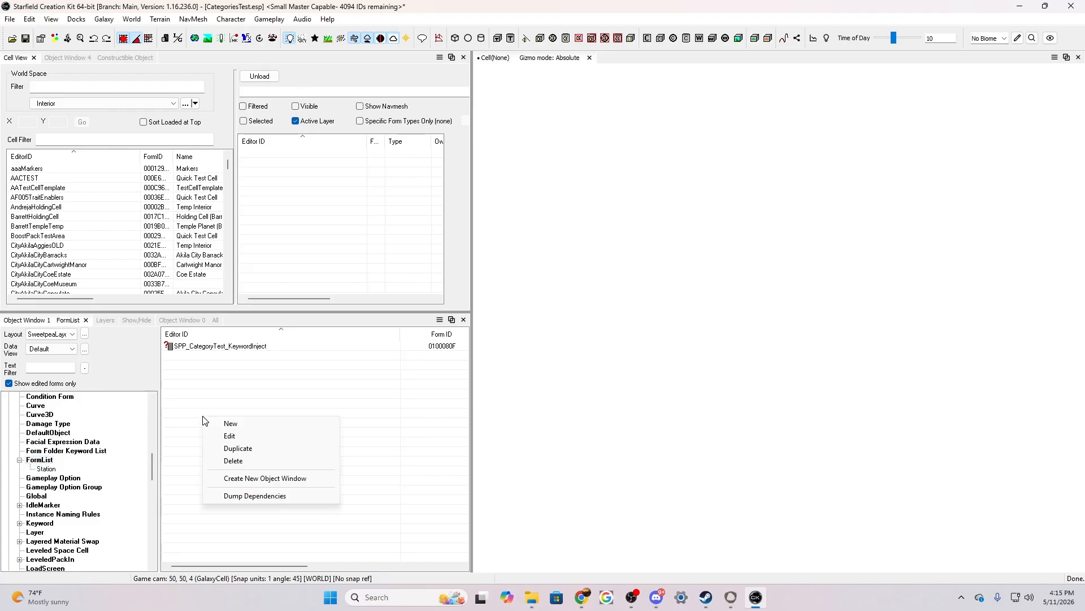
click(245, 424)
click(551, 92)
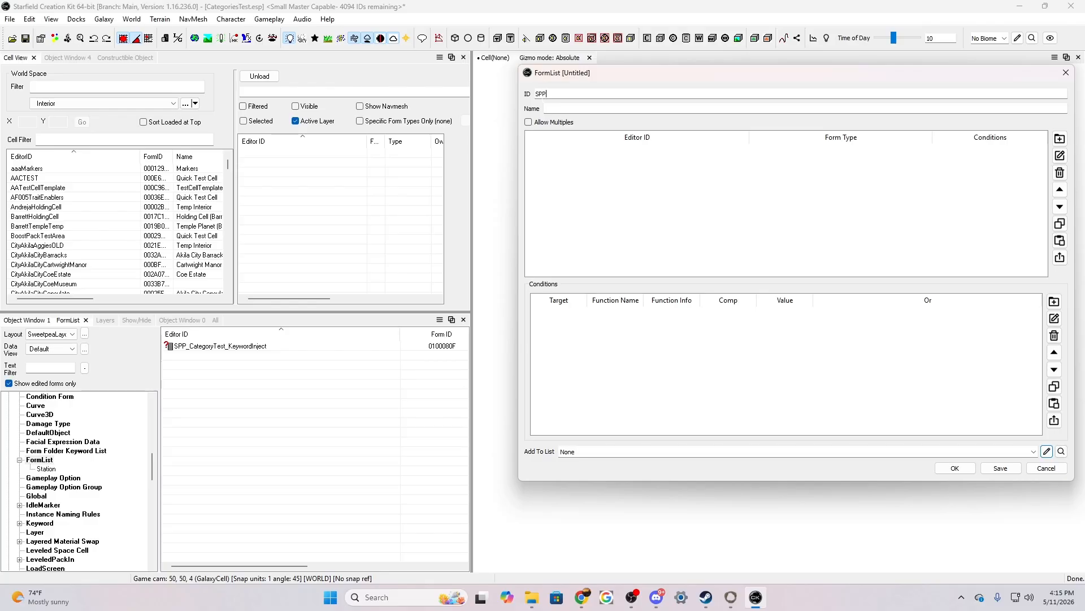
text(SPP_Cate)
key(BackSpace)
text(_)
text(See)
text(ting)
key(Tab)
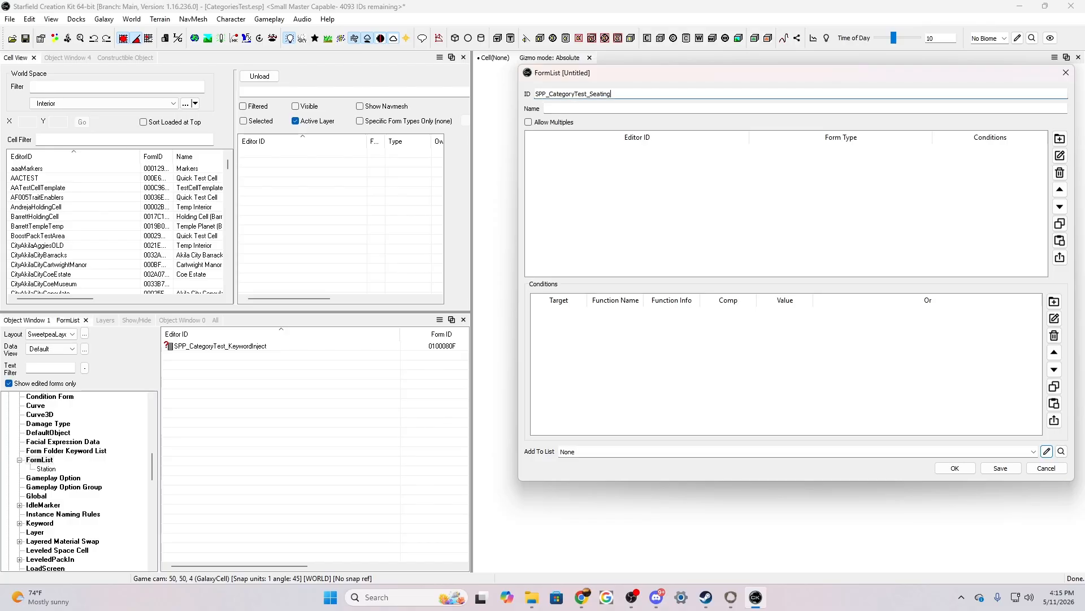
text(Seating)
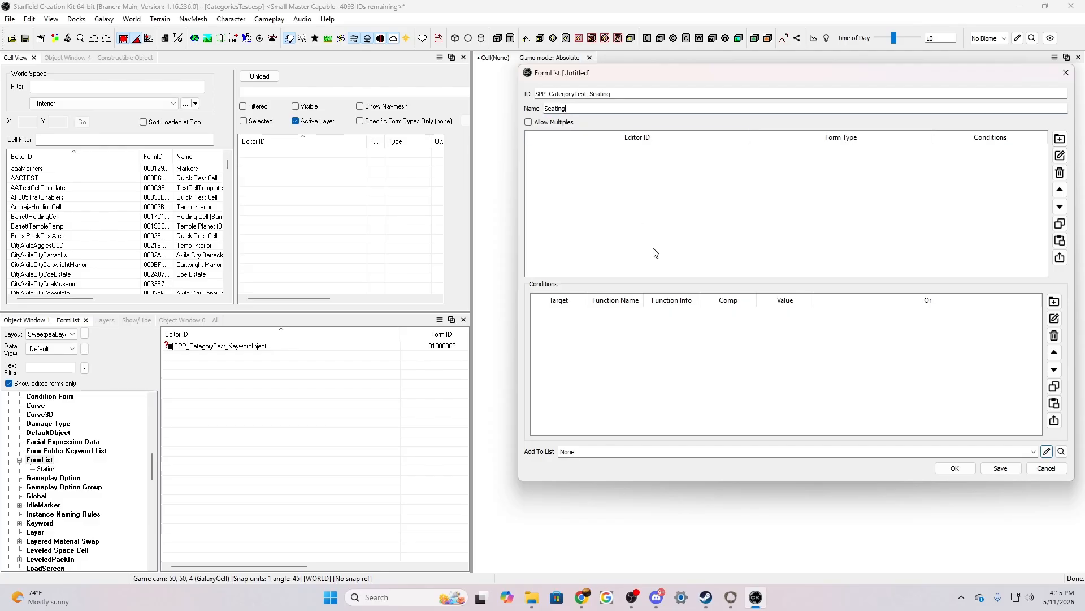
Save the Seating form list and load the AATestCellTemplate cell, framing the open floor in front of the row of doors
click(1001, 468)
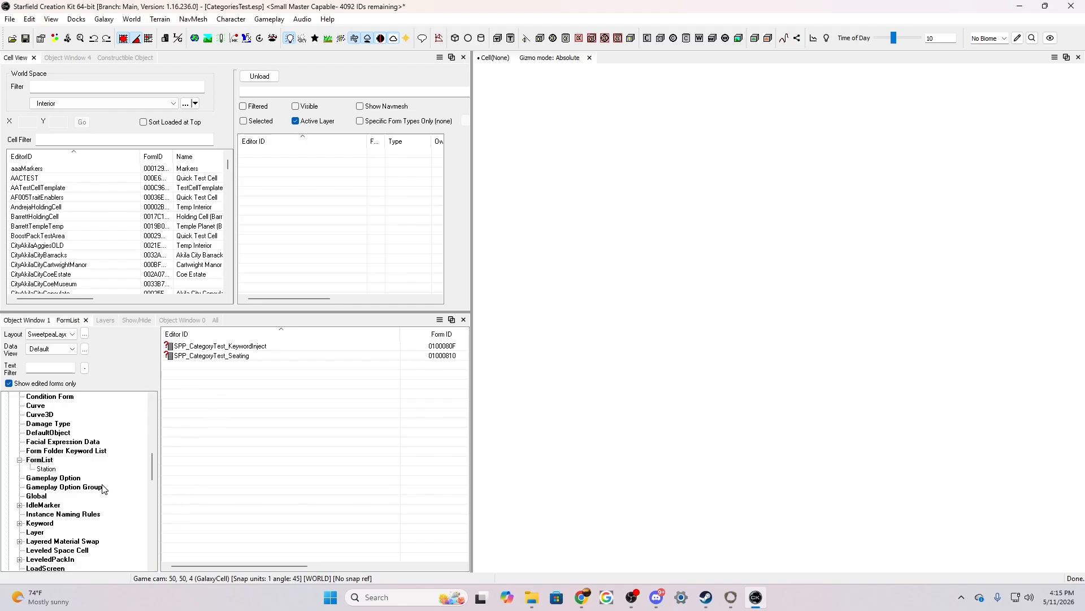
double_click(48, 188)
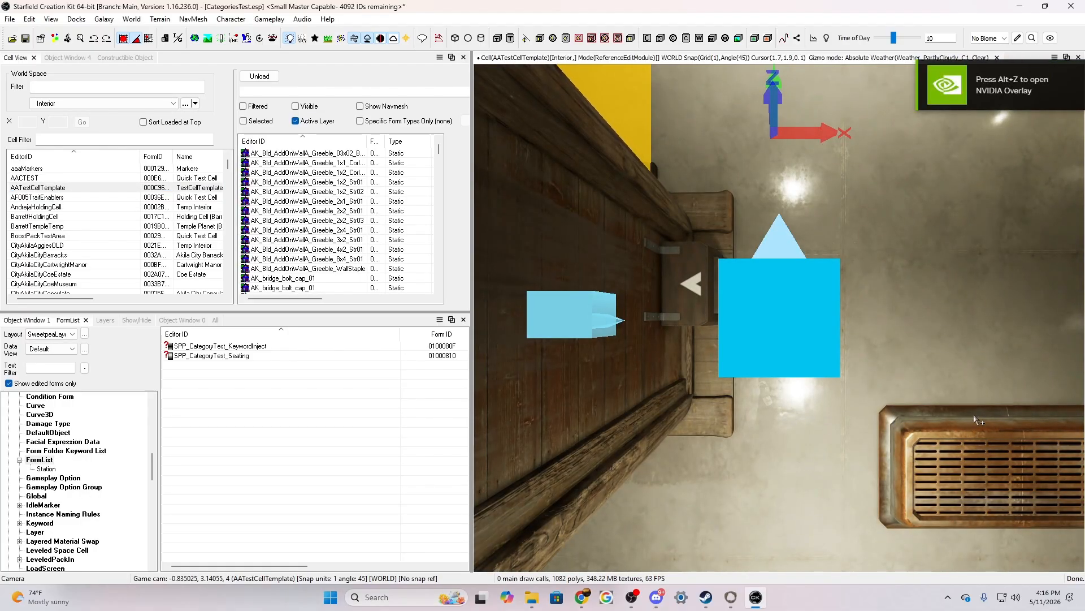
click(975, 430)
right_drag(975, 431, 975, 351)
right_drag(780, 316, 707, 395)
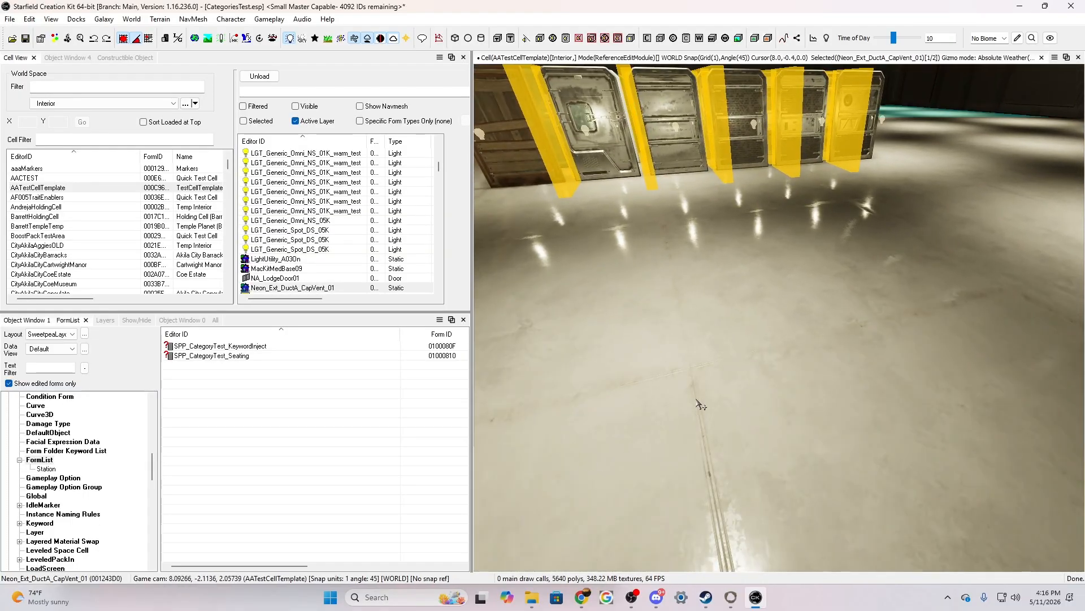
scroll(701, 405, down, 5)
key(d)
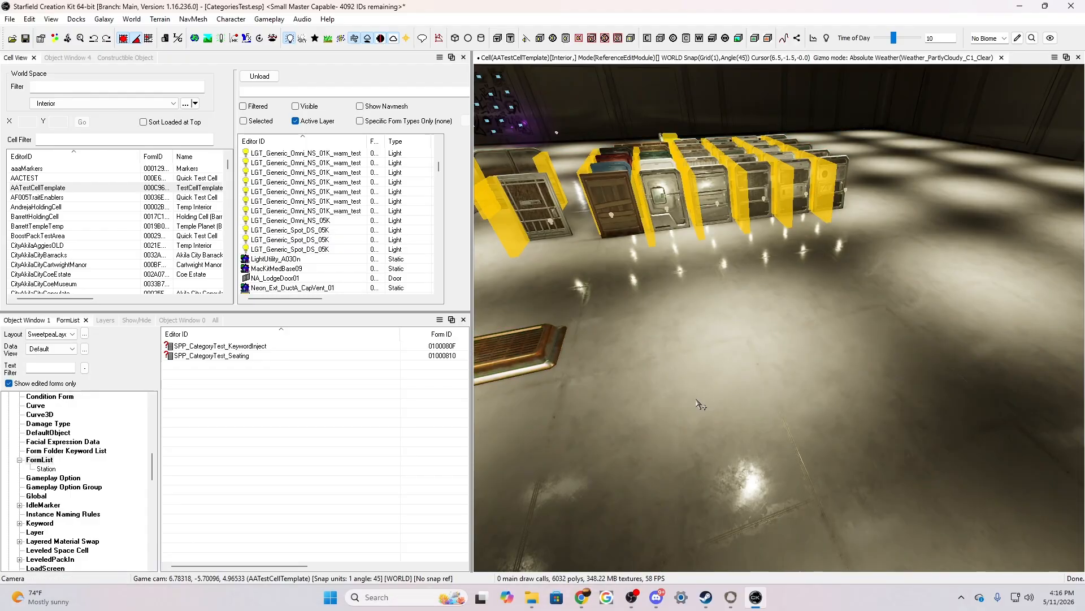
scroll(700, 404, up, 3)
mouse_move(701, 404)
right_down()
mouse_move(700, 339)
mouse_move(713, 464)
mouse_move(716, 419)
mouse_move(687, 407)
right_up()
key(w)
key(s)
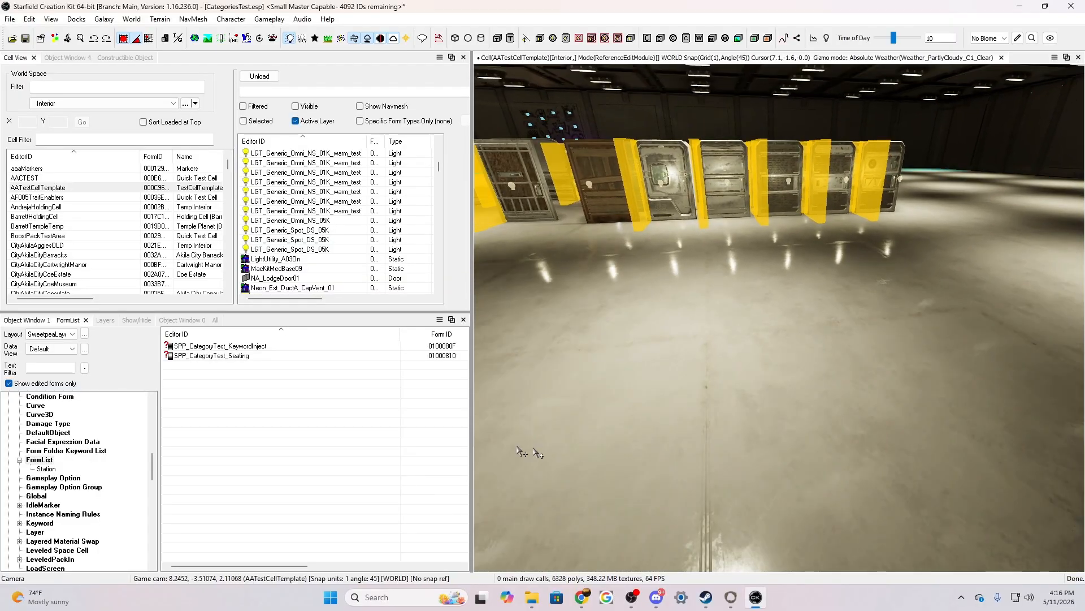
Filter the constructible objects by "chair" and inspect the co_Outpost_Furniture_ChairsList01_Decor0_01 recipe without changing it
click(82, 59)
click(53, 106)
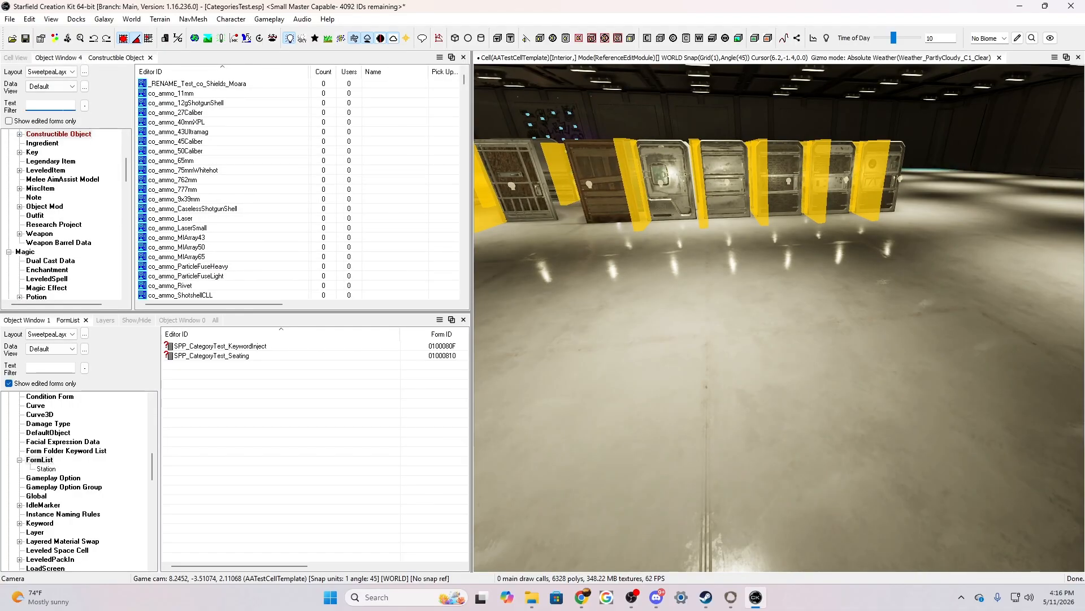
text(chair)
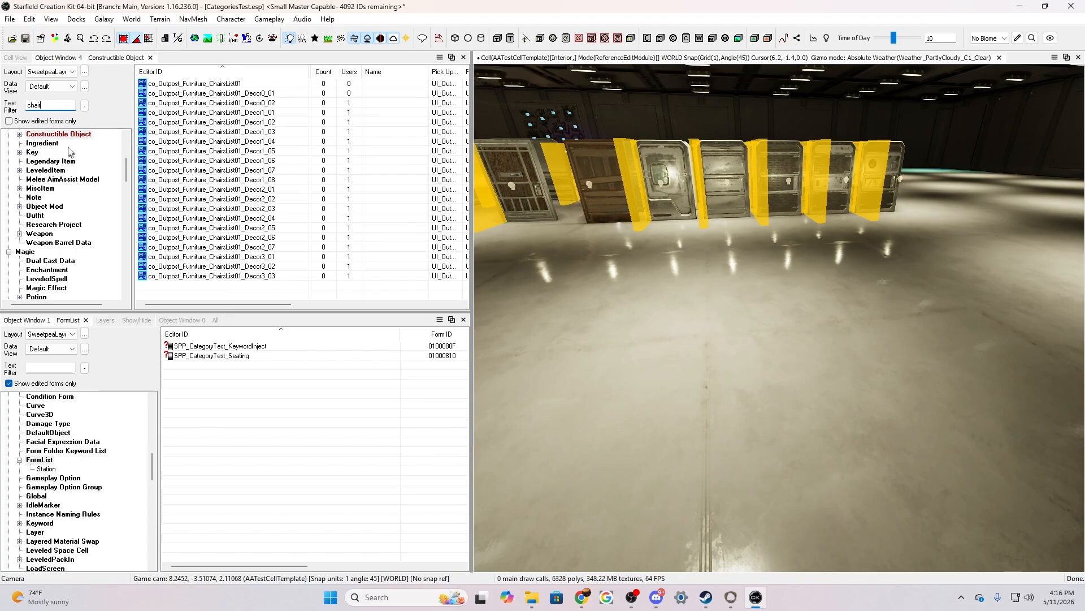
double_click(219, 93)
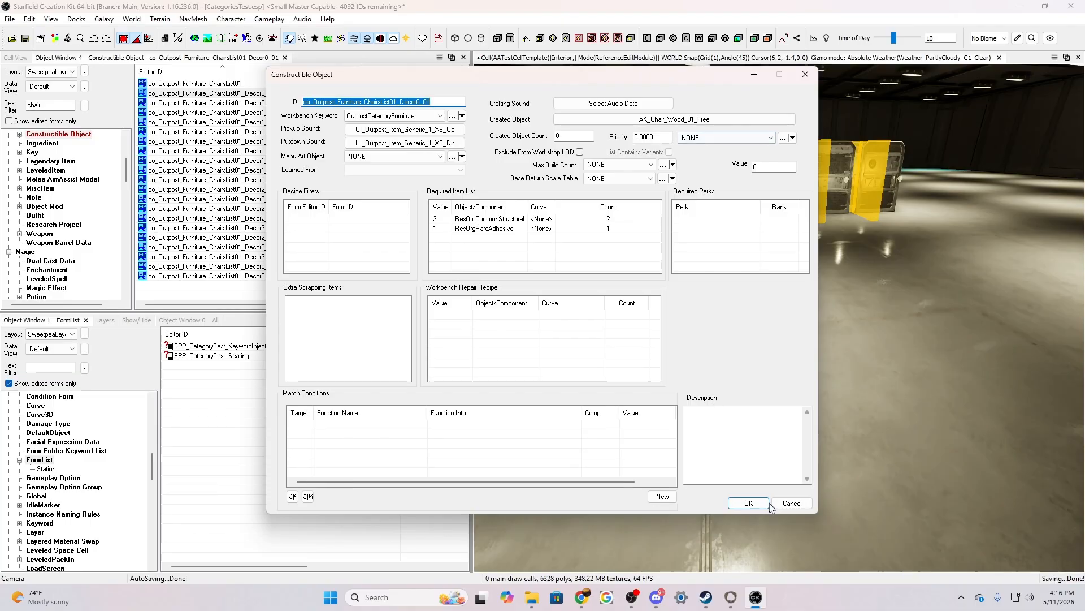
click(801, 503)
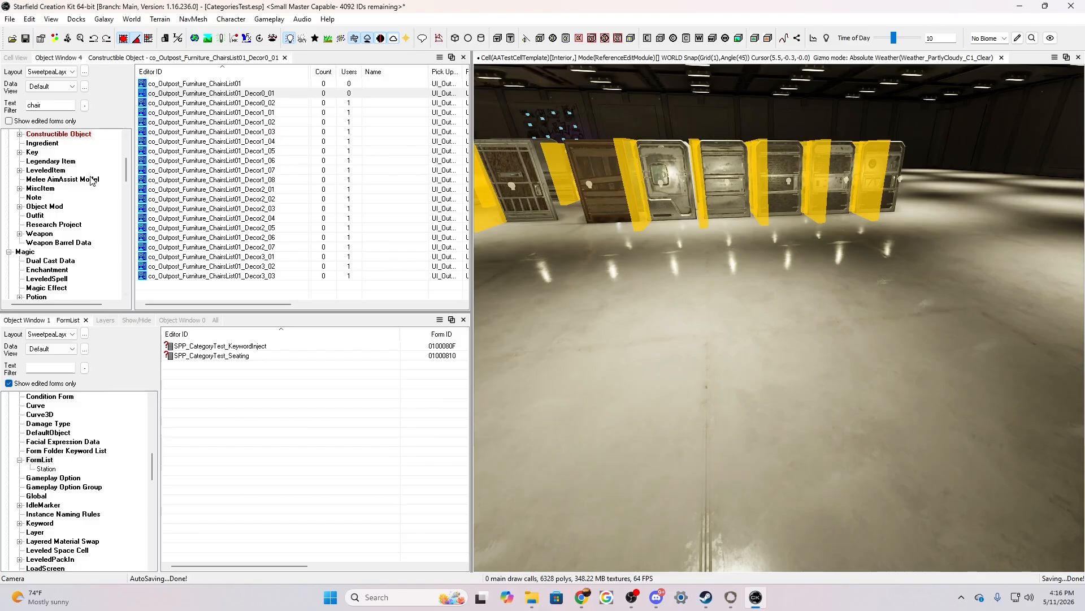
List all form types filtered by "AK_chair" and place AK_Chair_Bar_01 on the open floor in front of the doors
scroll(62, 234, down, 10)
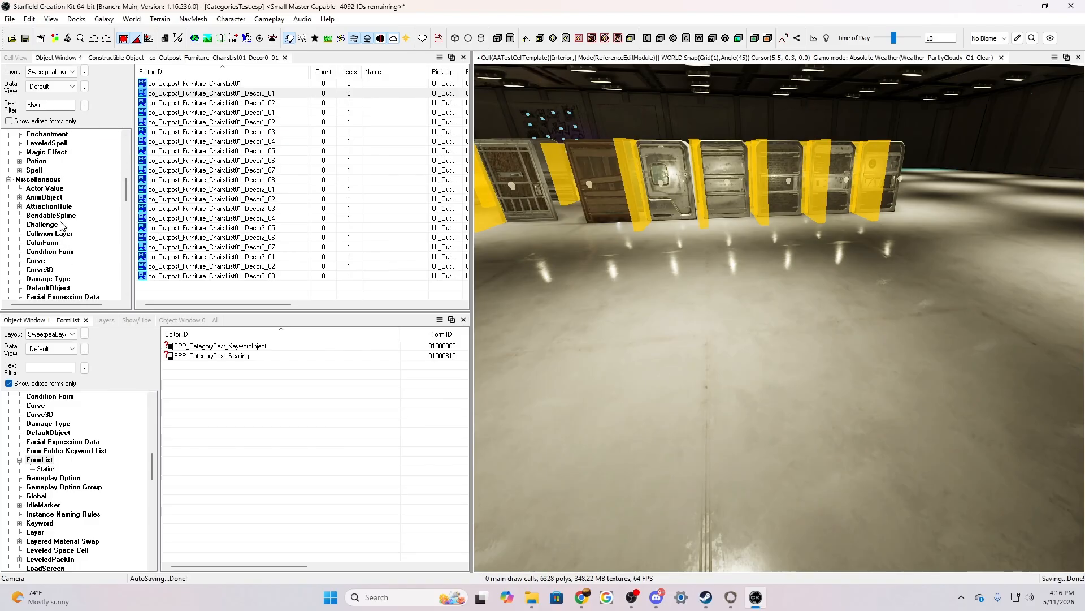
scroll(62, 237, down, 10)
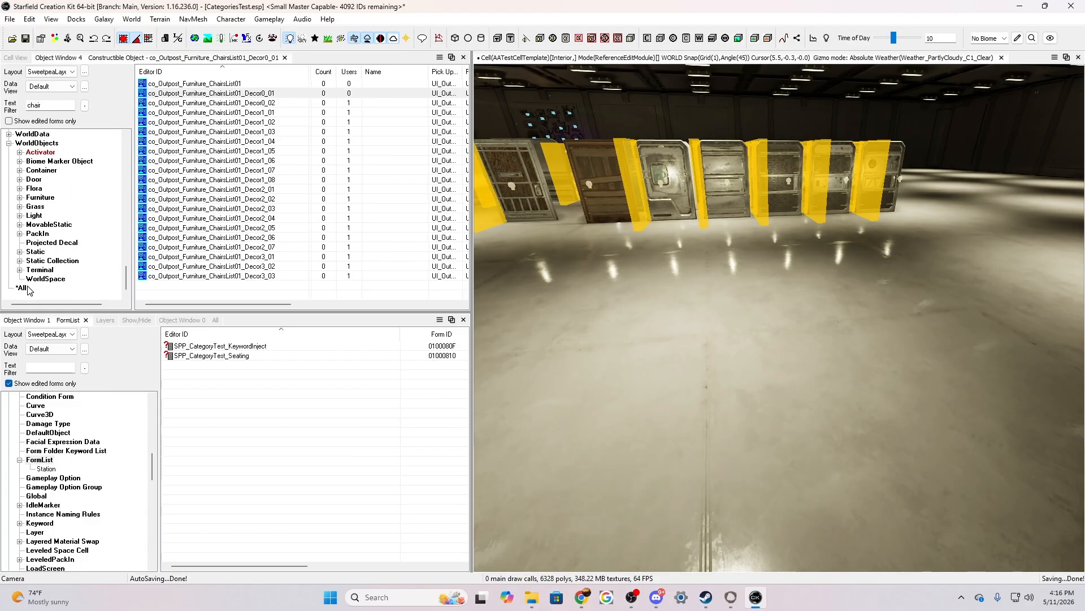
click(24, 288)
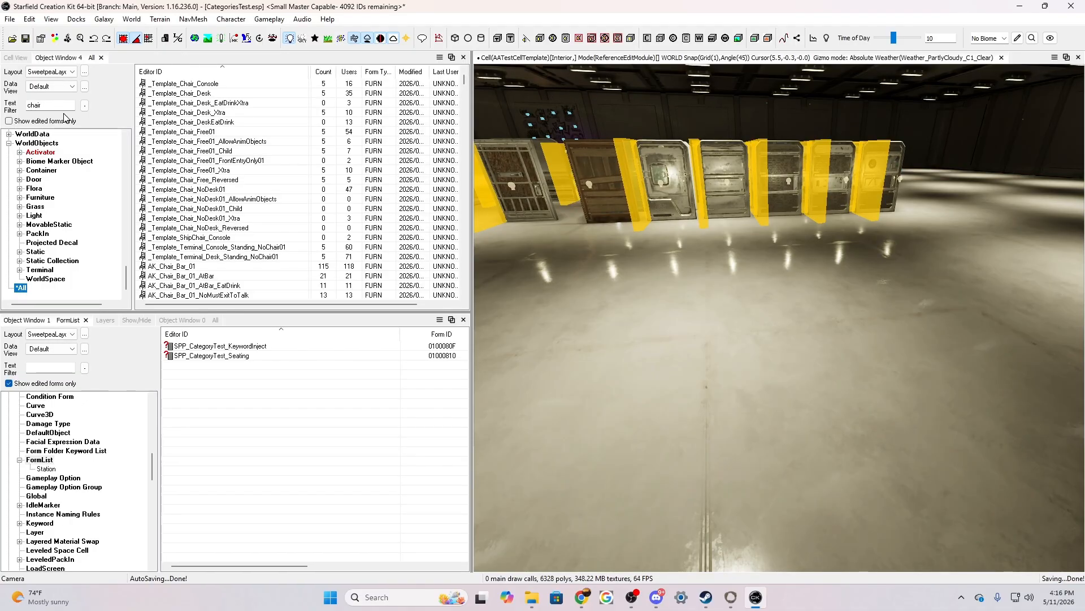
click(30, 106)
text(AK)
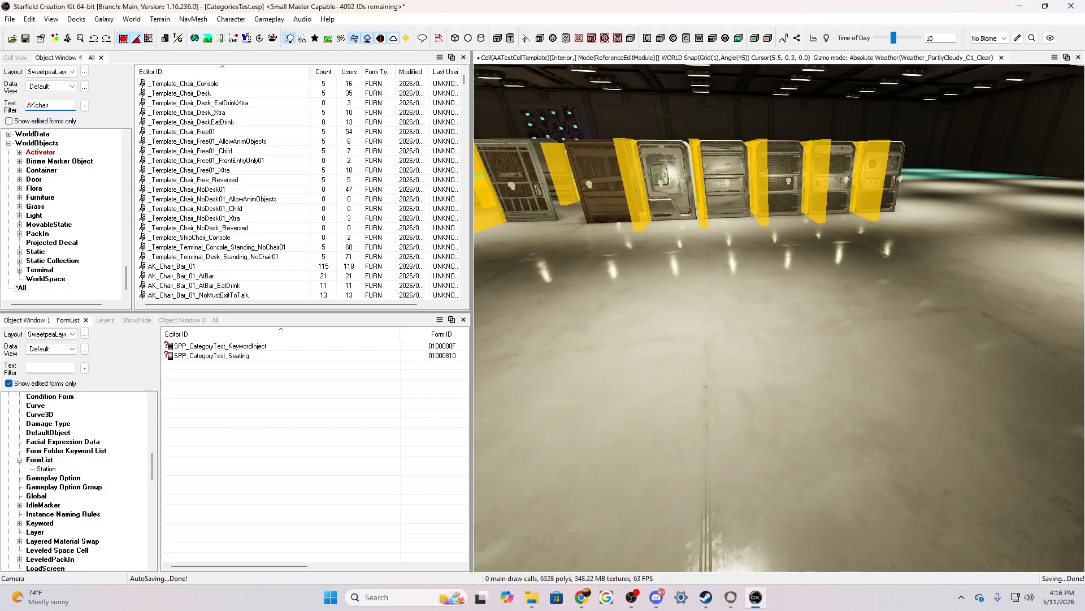
text(_)
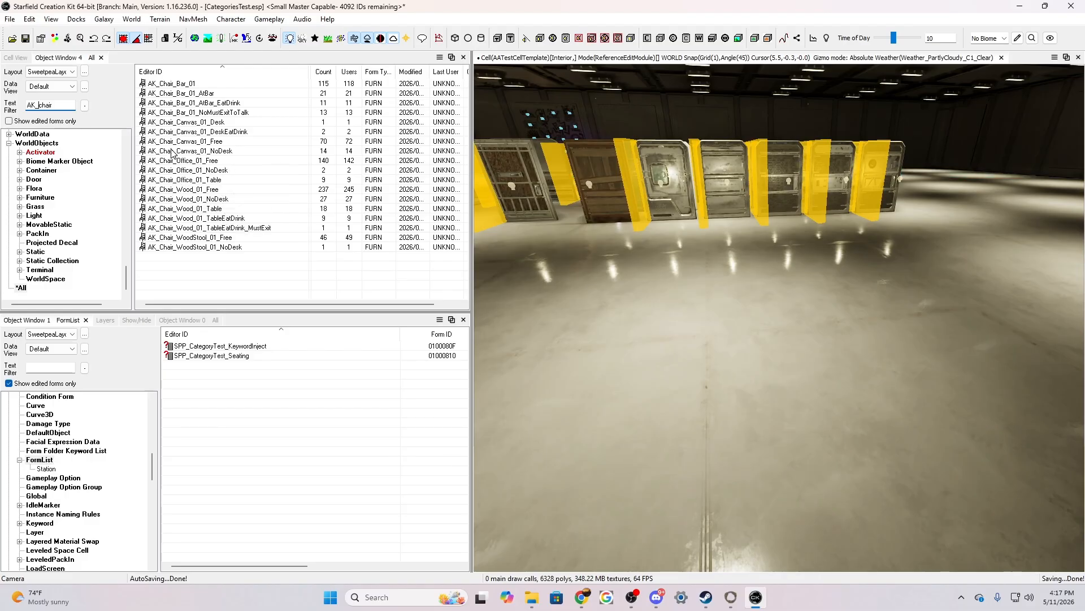
mouse_move(171, 84)
mouse_down()
mouse_move(234, 93)
mouse_move(687, 342)
mouse_up()
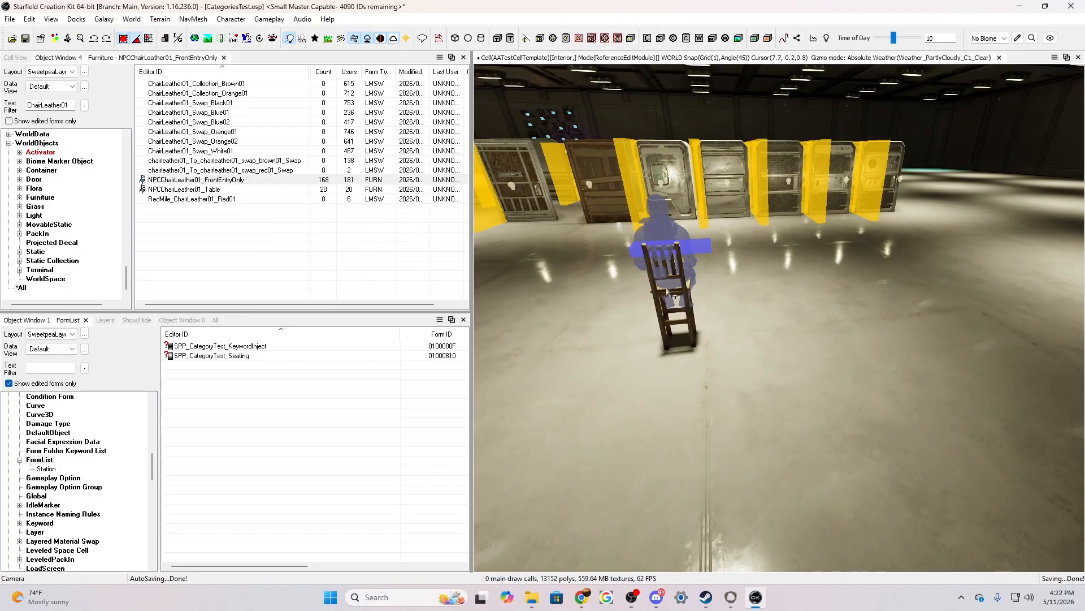
Cycle the placed chair's base object through the neighbouring bar chair variants and settle on AK_Chair_Bar_01_NoMustExitToTalk
click(671, 294)
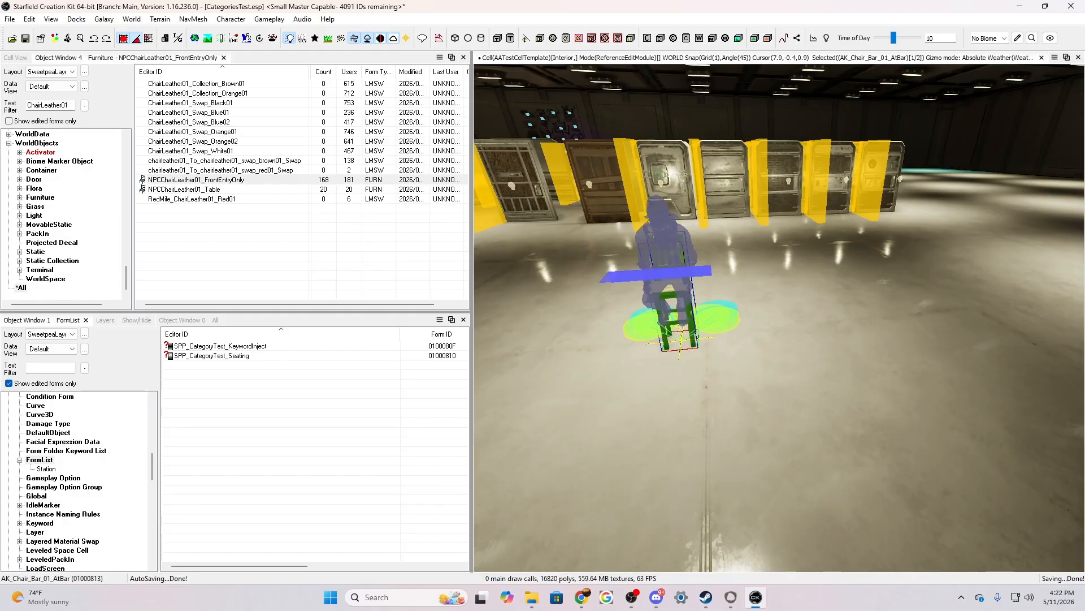
alt+scroll(672, 291, down, 2)
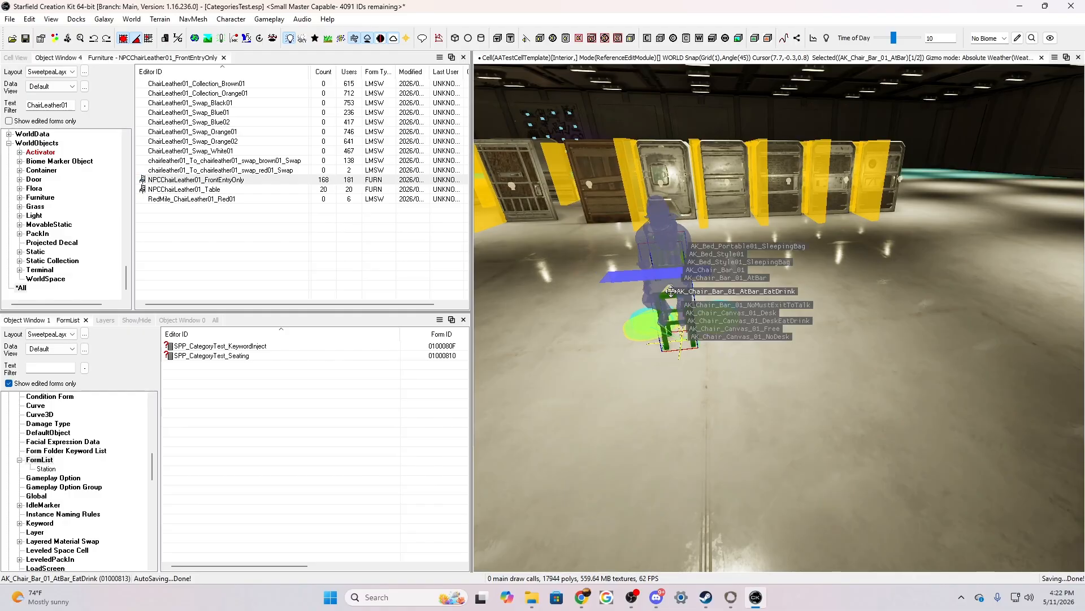
alt+scroll(721, 305, up, 2)
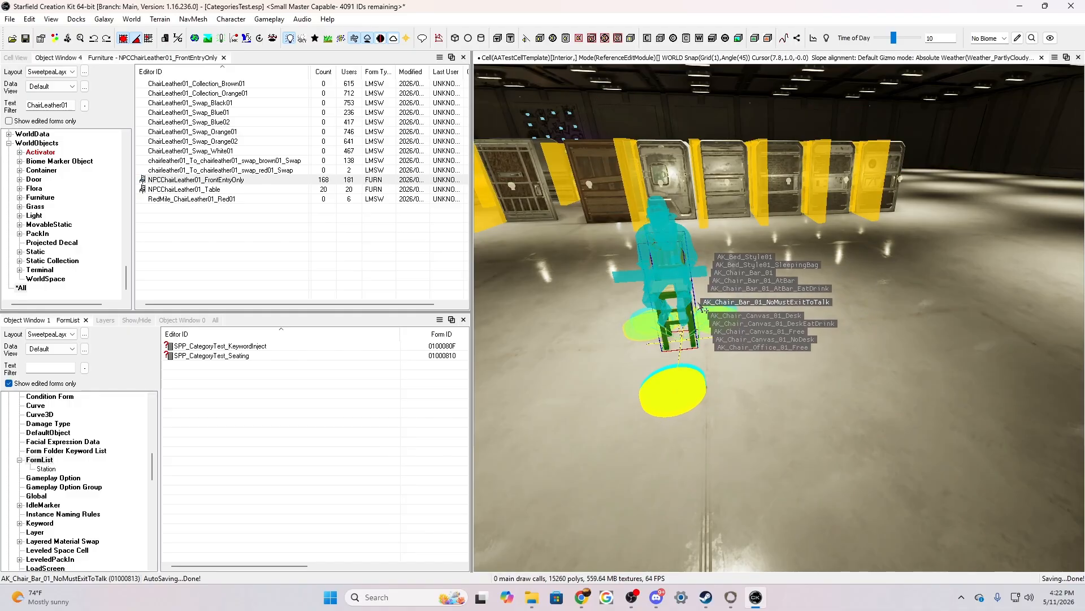
alt+scroll(705, 308, down, 2)
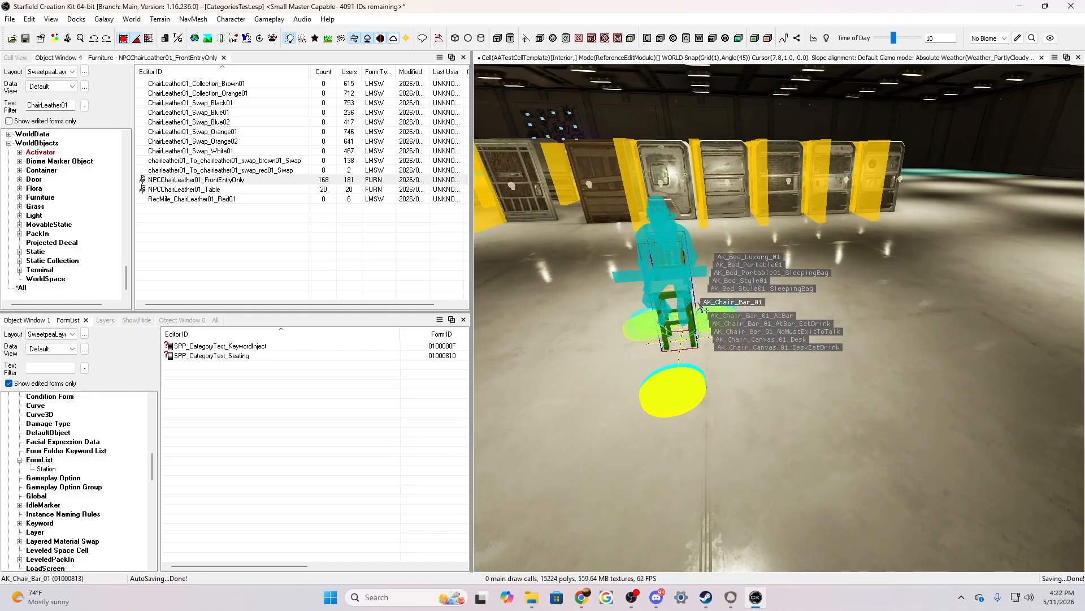
alt+scroll(705, 309, up, 2)
alt+scroll(705, 308, down, 2)
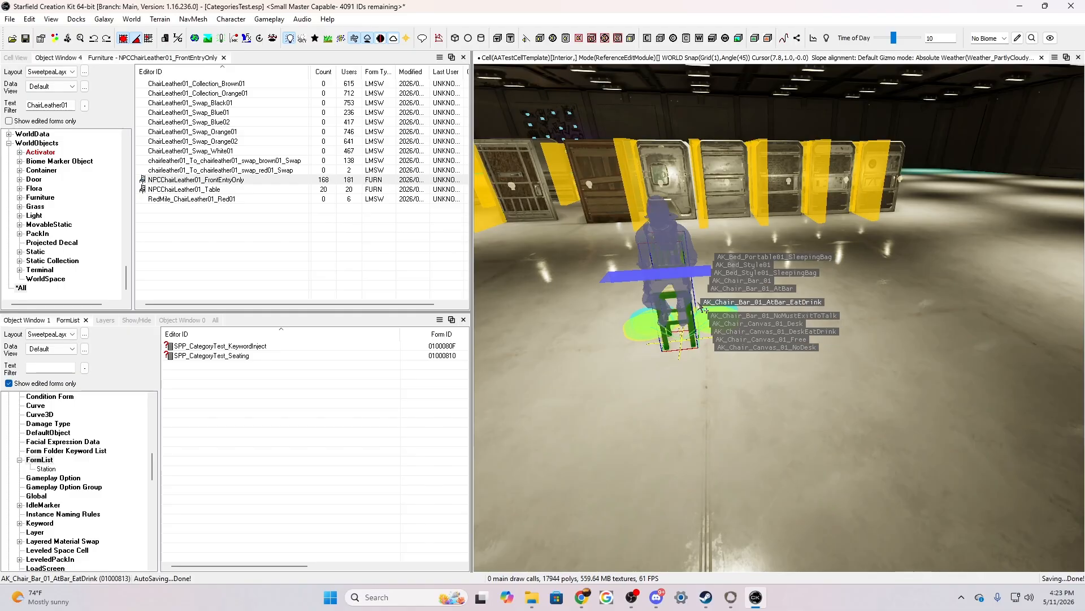
alt+scroll(701, 307, up, 1)
alt+scroll(701, 307, down, 1)
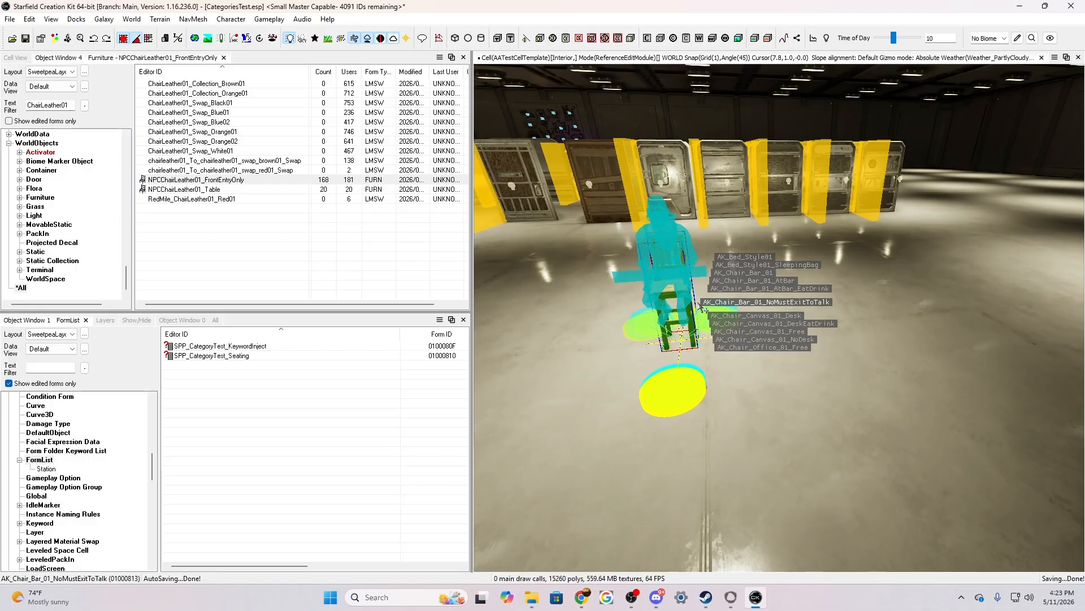
alt+scroll(704, 308, up, 1)
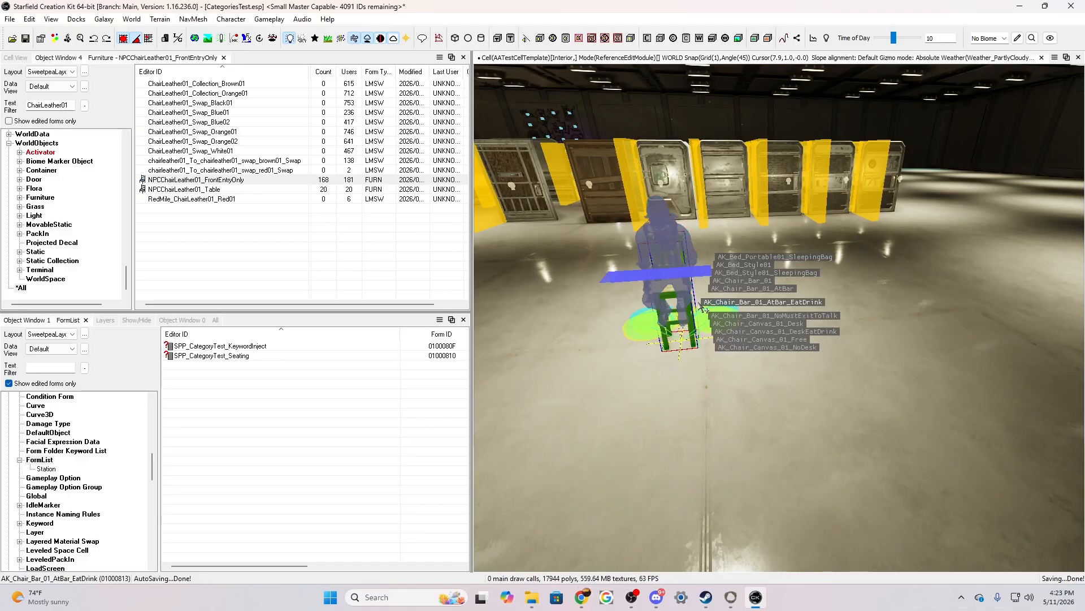
alt+scroll(704, 308, down, 1)
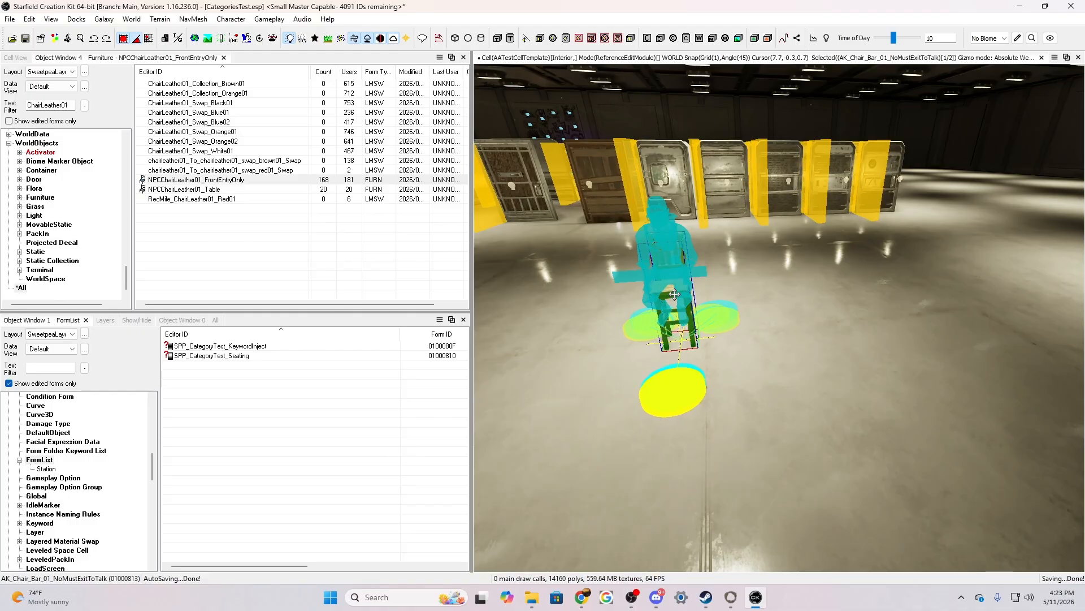
Hide the markers in the render window so the placed bar chair can be viewed up close
key(m)
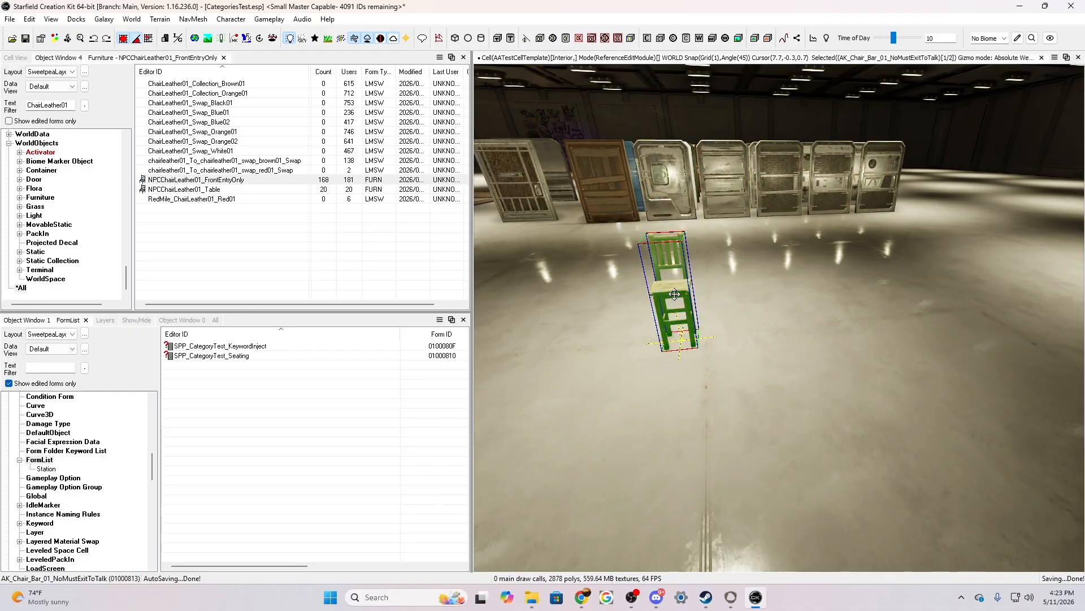
scroll(675, 294, up, 3)
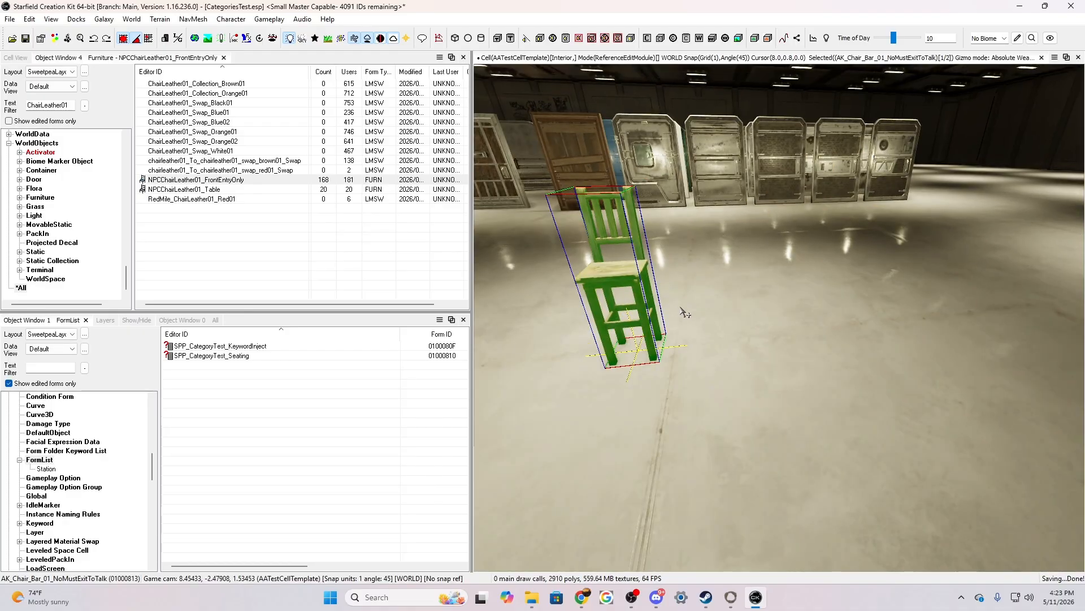
mouse_move(632, 308)
right_down()
mouse_move(628, 344)
mouse_move(605, 316)
mouse_move(622, 345)
mouse_move(599, 311)
mouse_move(632, 324)
mouse_move(640, 308)
right_up()
key(w)
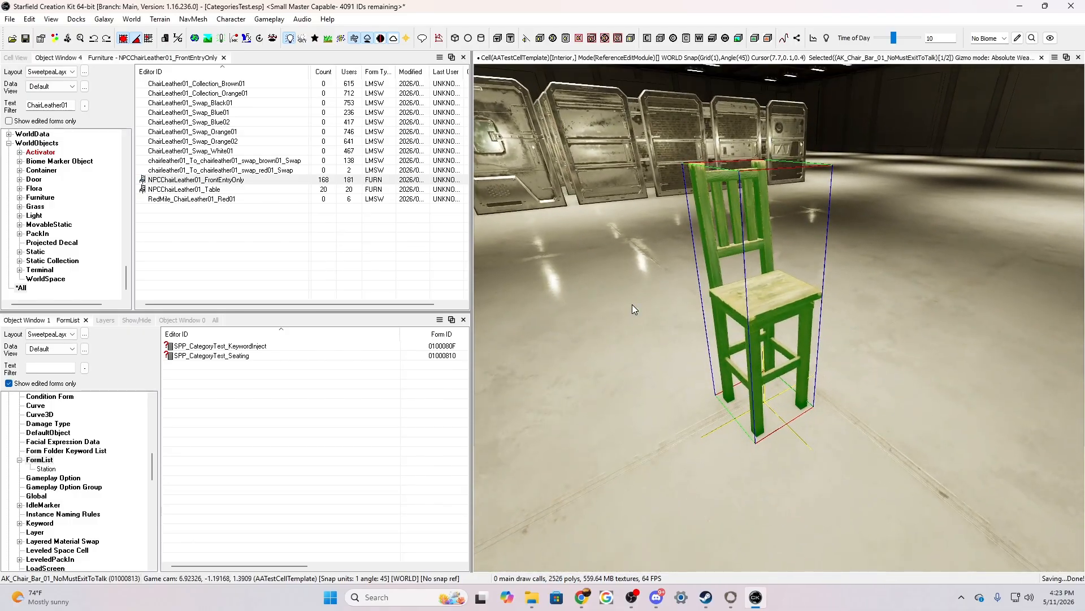
Cycle the chair's material swap options through the StoolShort07_Keyword collection and AK_BarTableAndStool_Wood.mat, leaving it in brown wood
right_click(759, 305)
scroll(759, 306, down, 1)
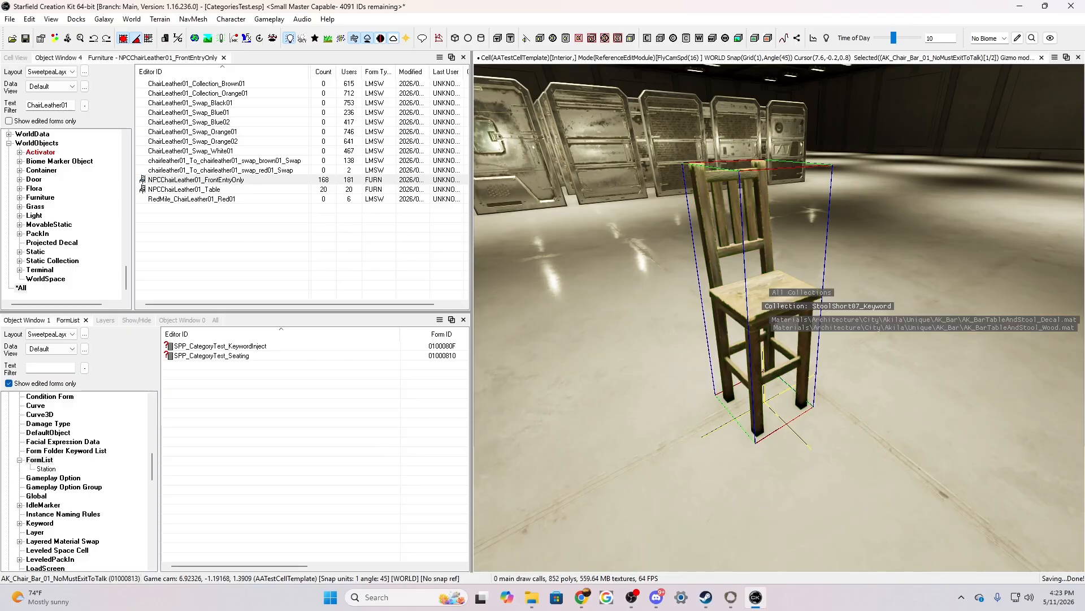
scroll(759, 305, down, 2)
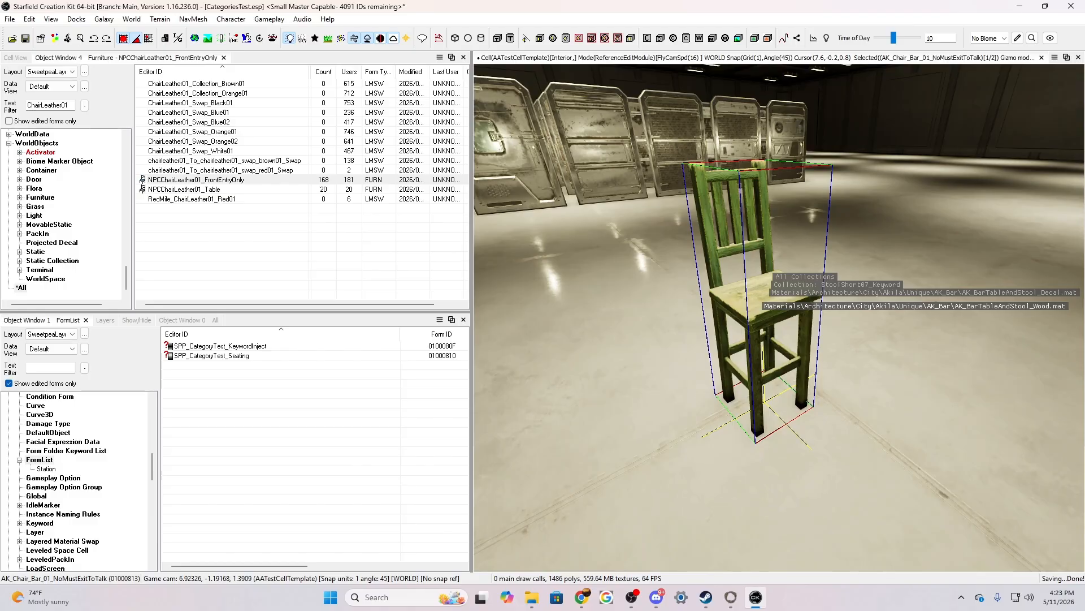
right_click(759, 305)
right_click(759, 306)
right_click(759, 305)
right_click(759, 306)
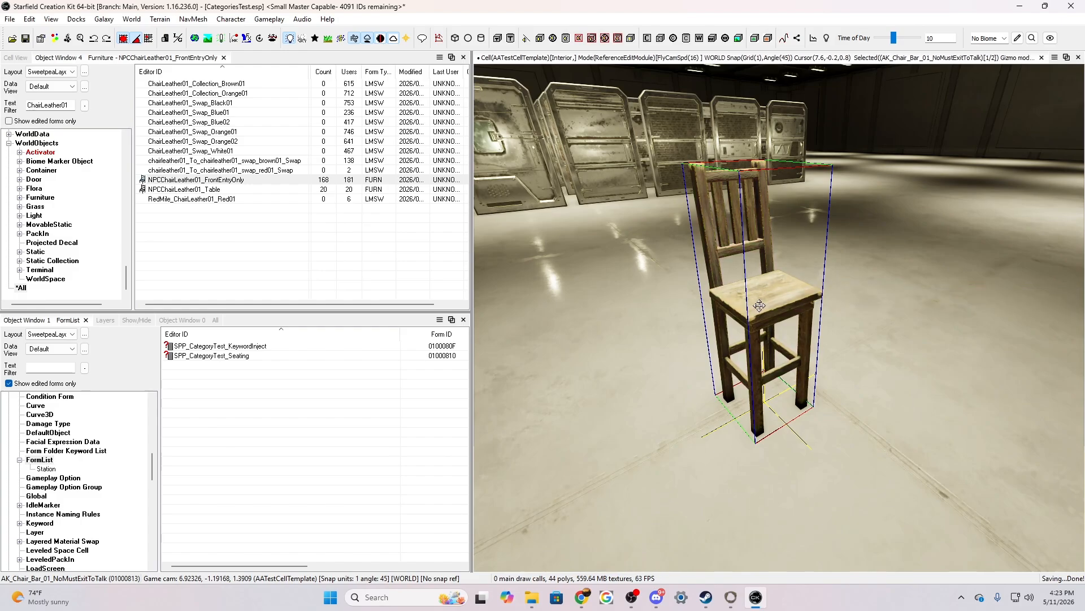
right_click(759, 306)
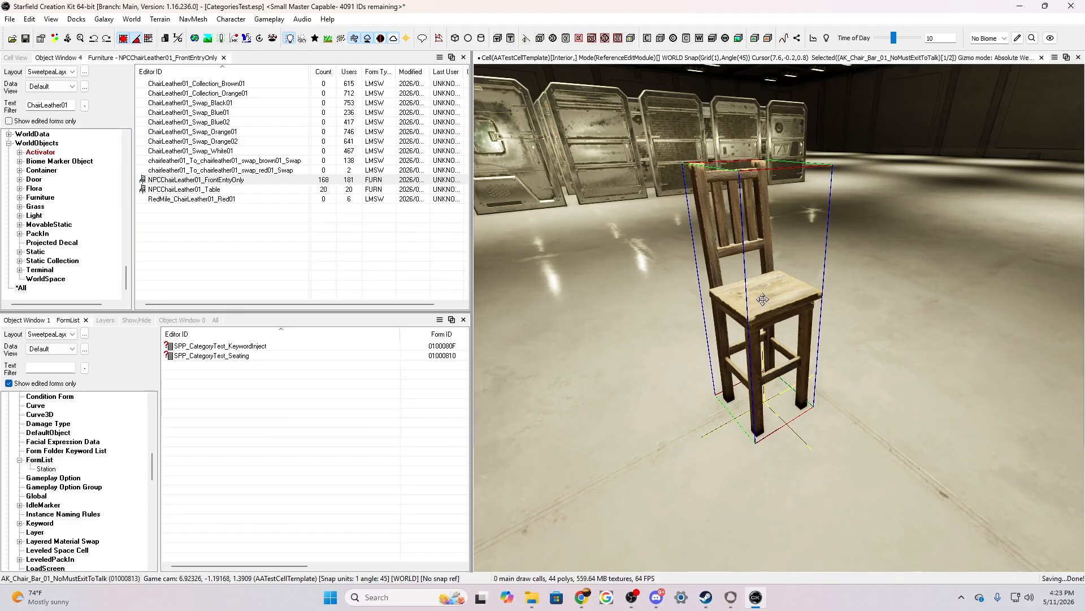
Open the material swap editor for the chair, search the material library for "black" and widen the original and override materials list
right_click(758, 304)
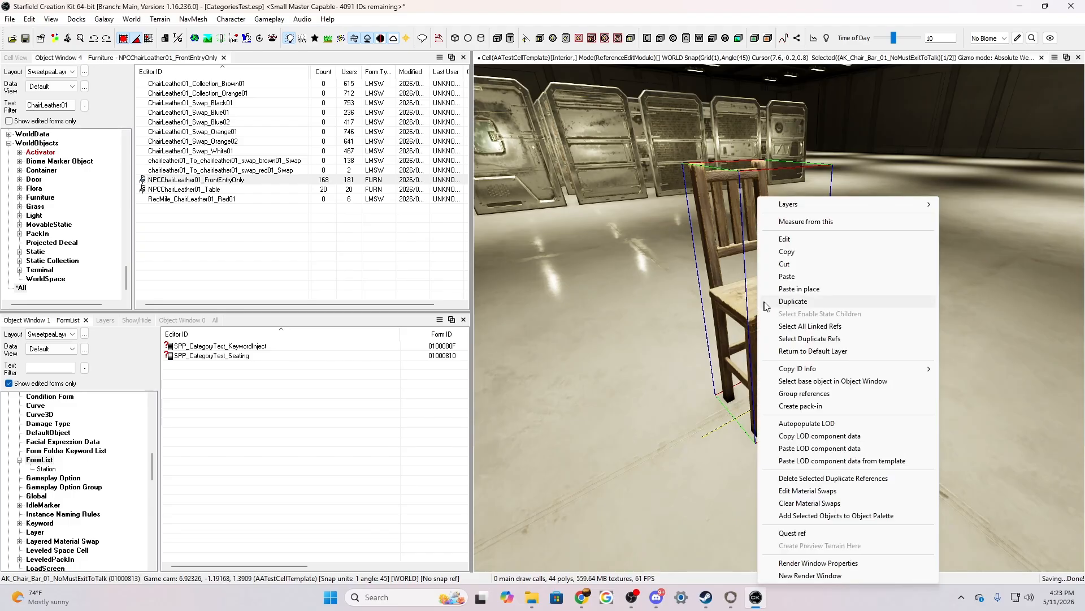
click(816, 491)
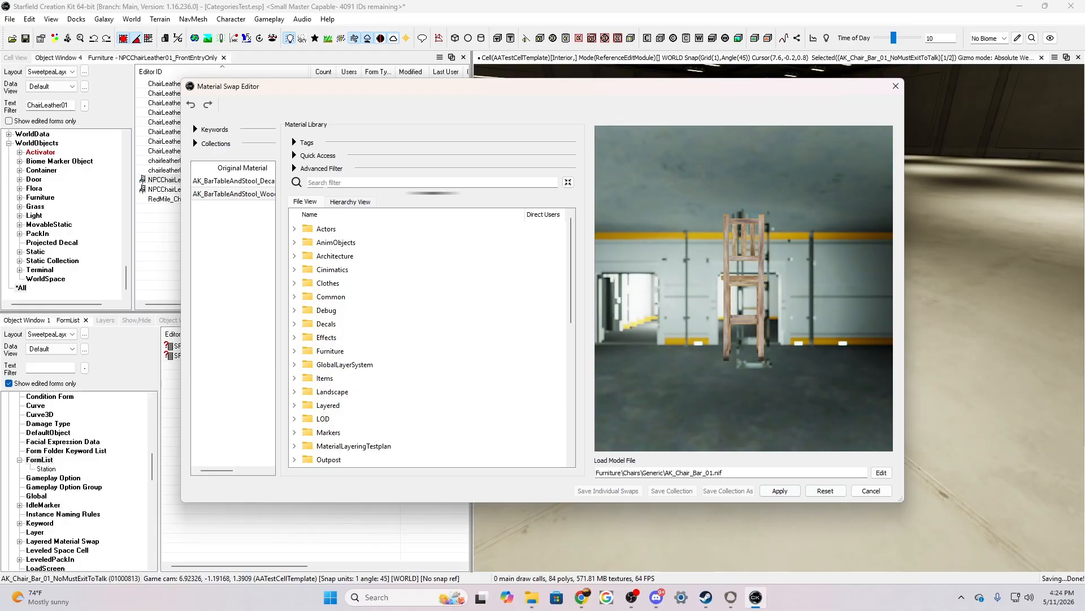
click(309, 182)
text(black)
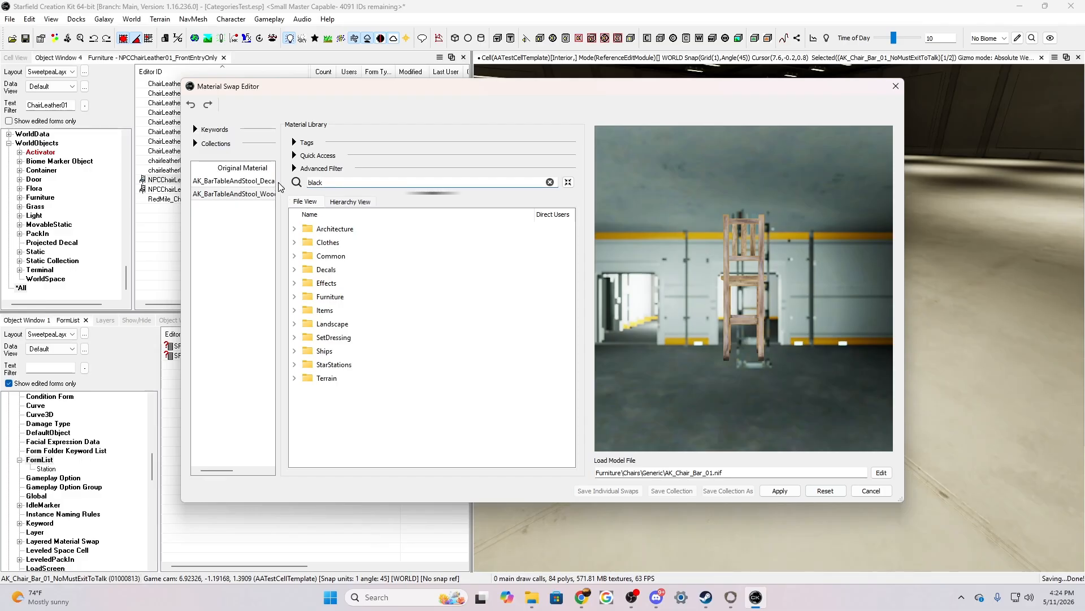
drag(276, 180, 377, 181)
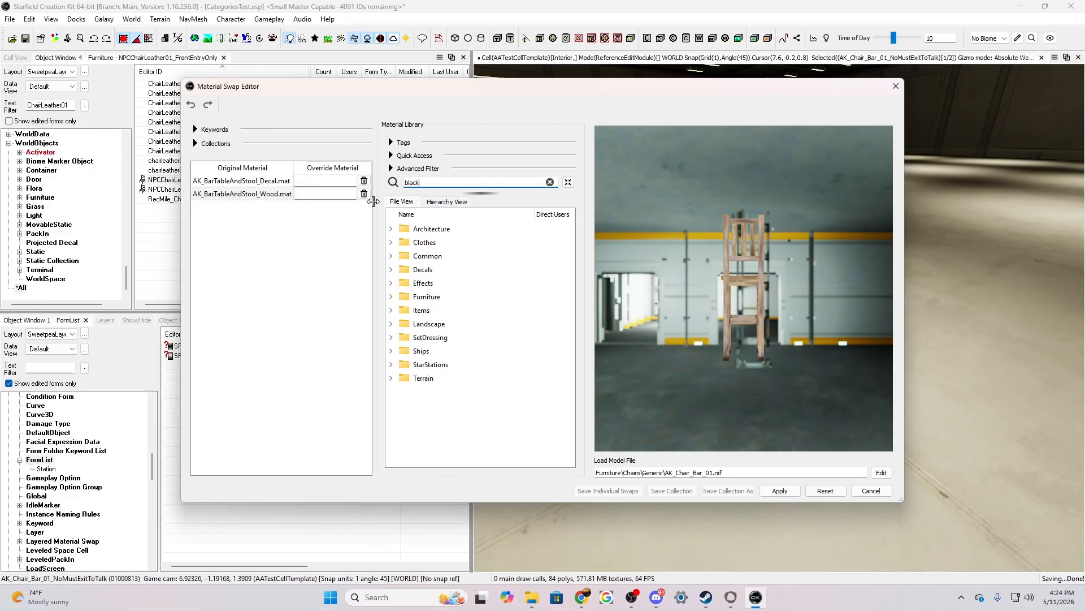
Override the chair's decal and wood materials with the DeskPhone_PlasticBlack material from SetDressing > NASA > Props > MissionControl
click(392, 338)
scroll(432, 396, down, 10)
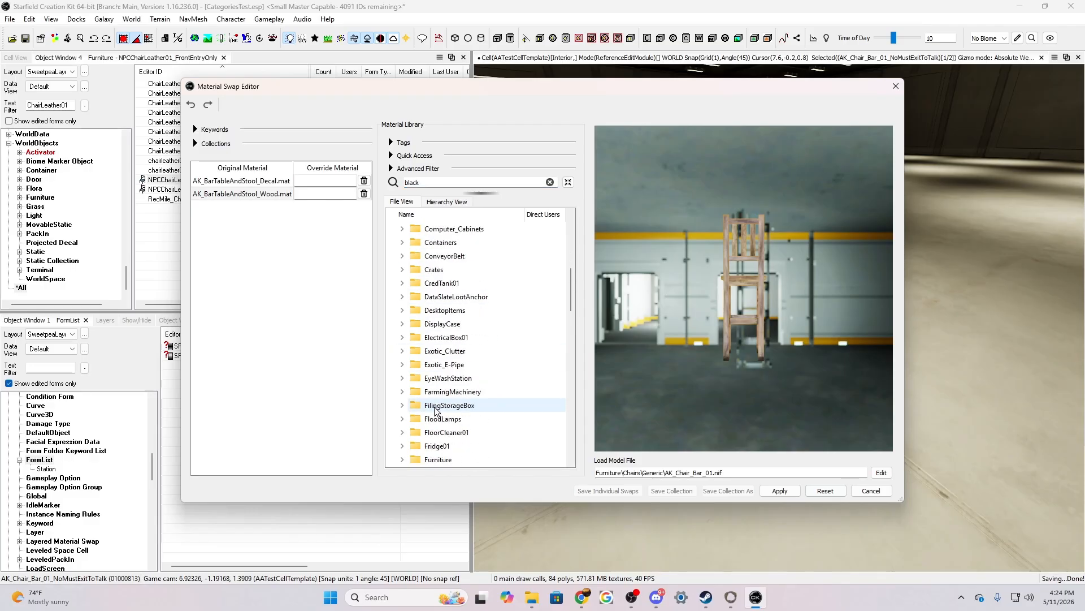
scroll(436, 411, down, 1)
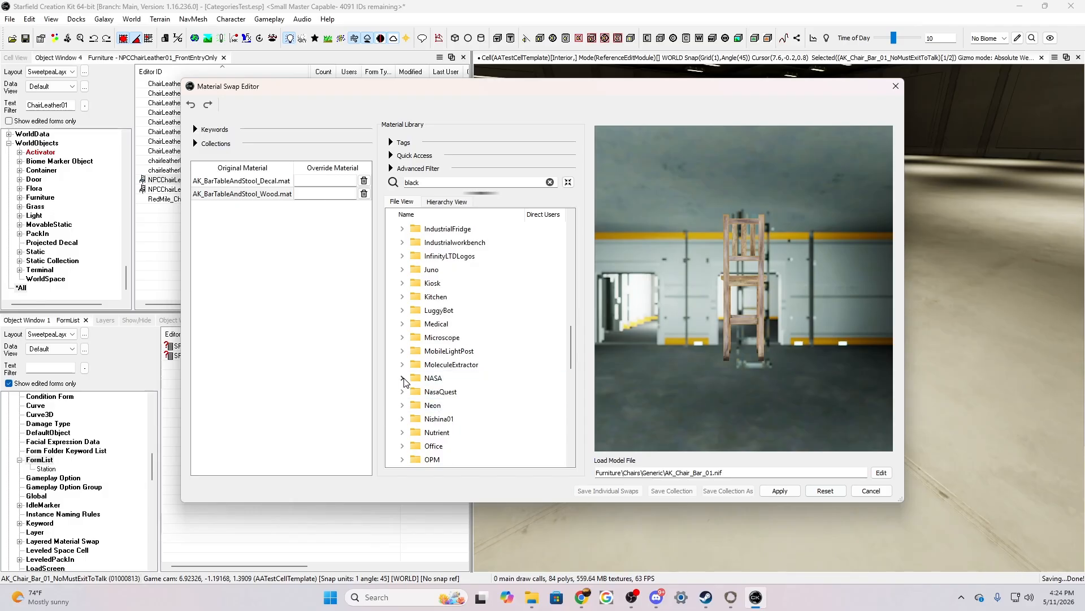
click(404, 378)
click(415, 392)
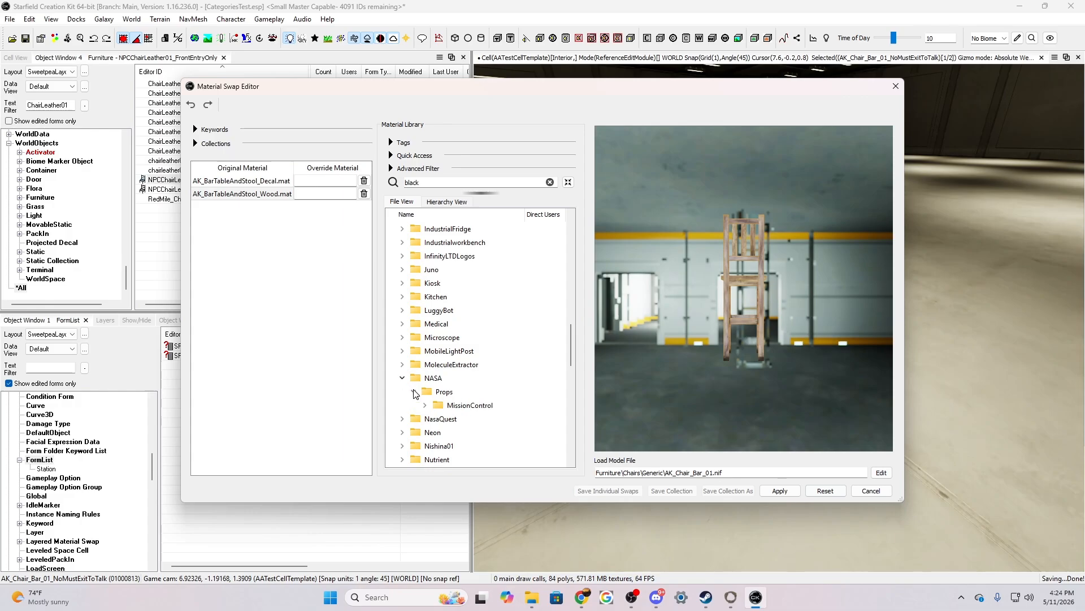
click(425, 406)
drag(471, 425, 319, 183)
drag(474, 426, 320, 197)
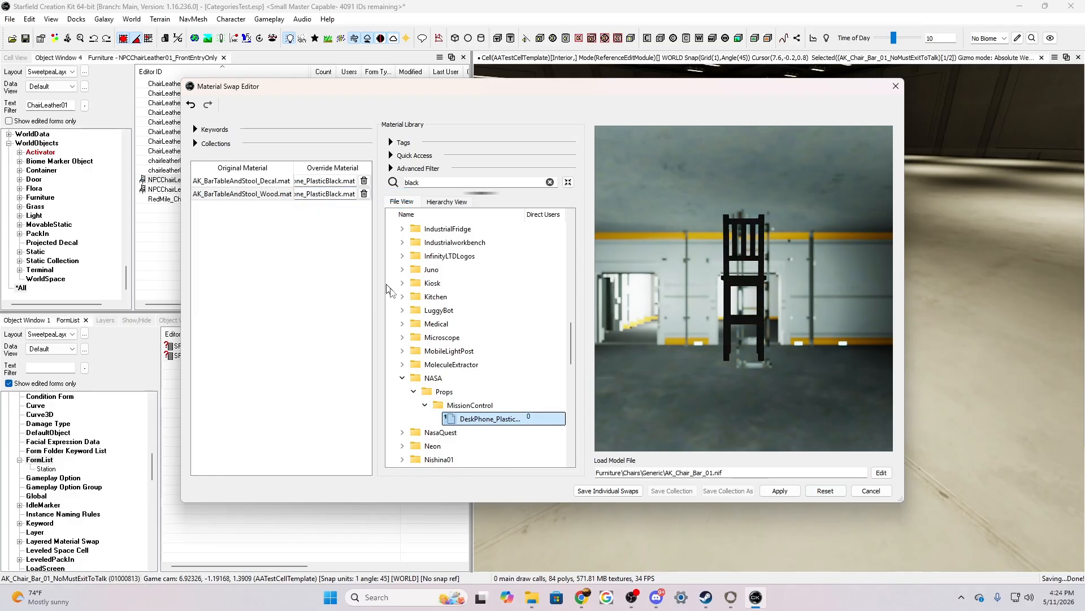
Save the black plastic overrides as individual swaps, apply them to the placed chair, and check it deselected in the render window
click(781, 491)
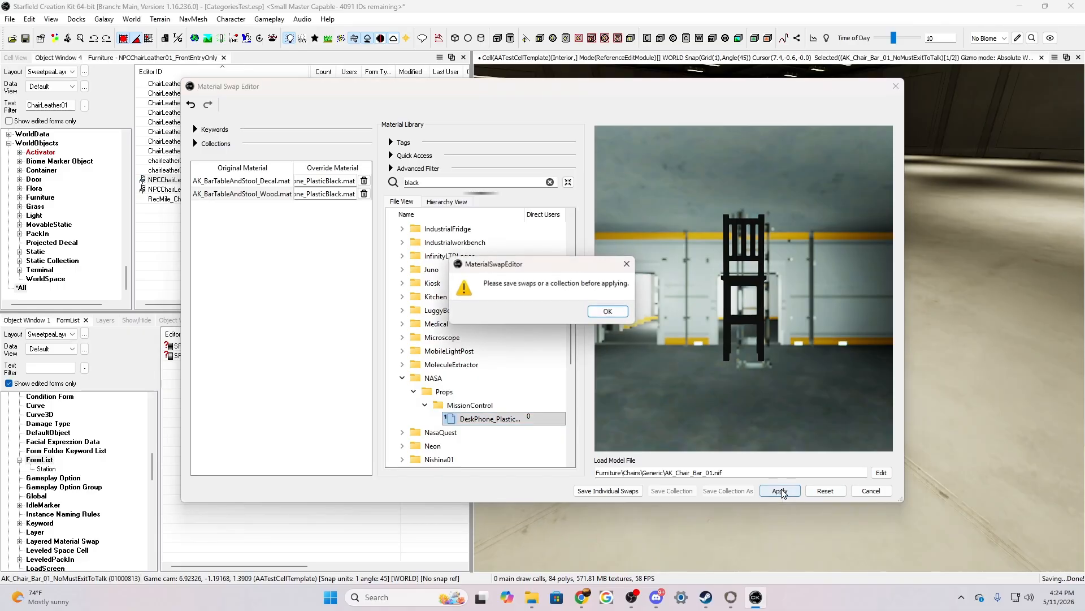
click(610, 312)
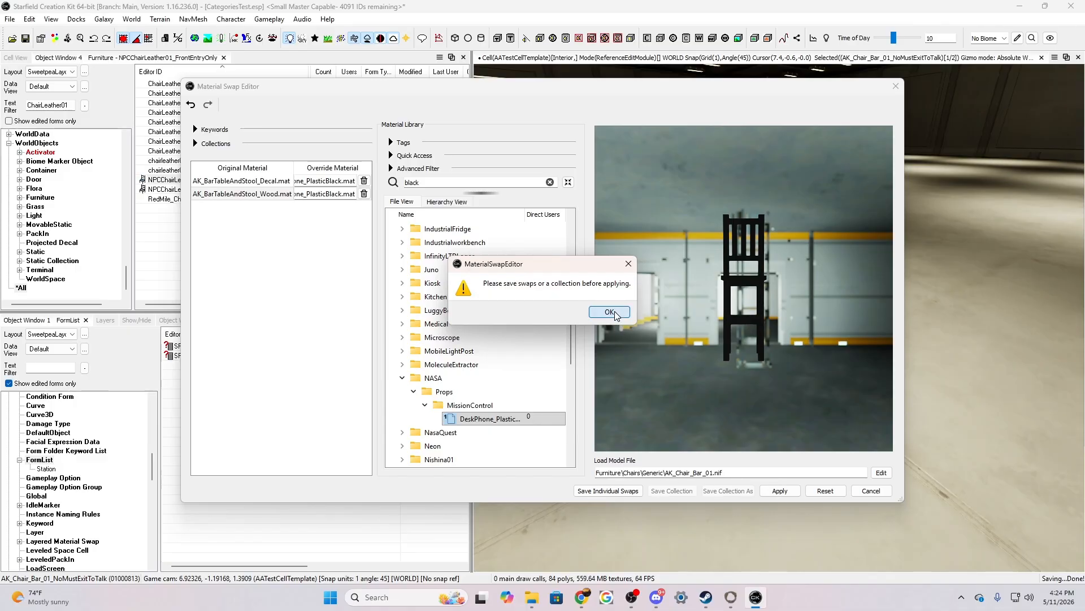
click(607, 491)
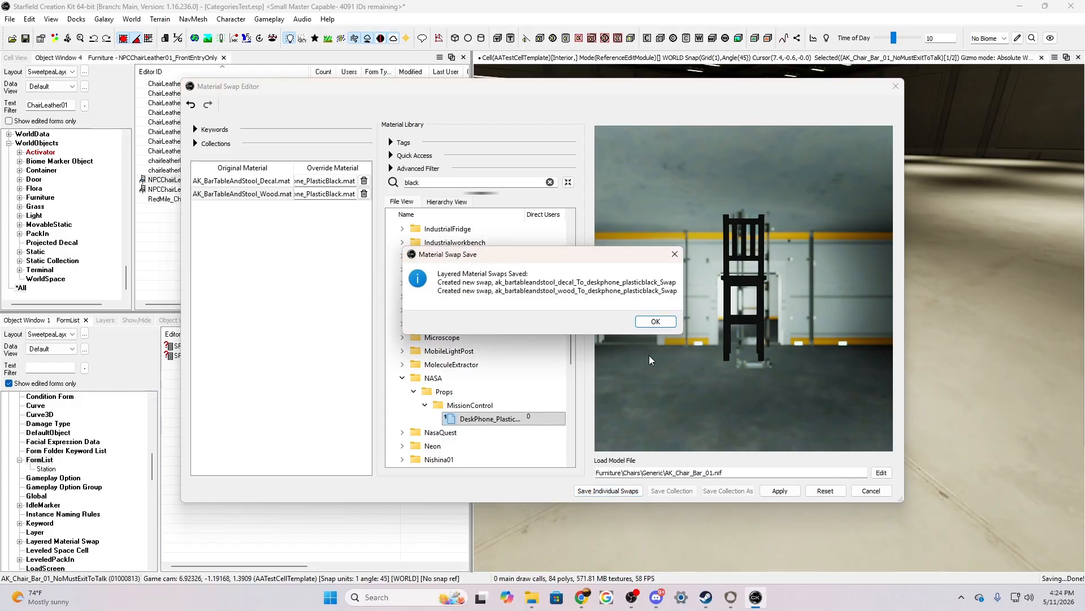
click(656, 322)
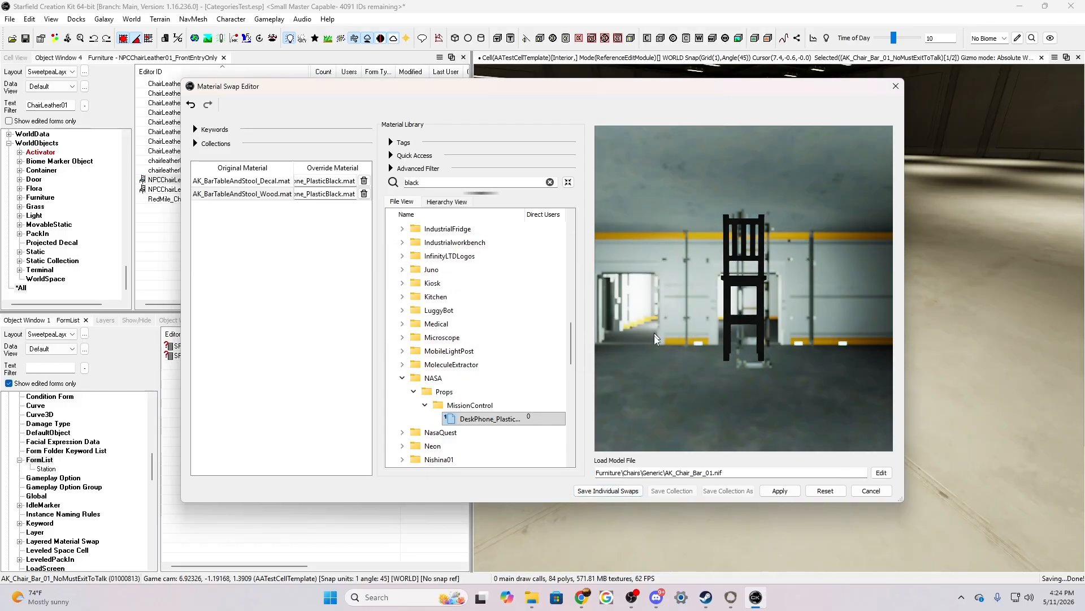
click(779, 492)
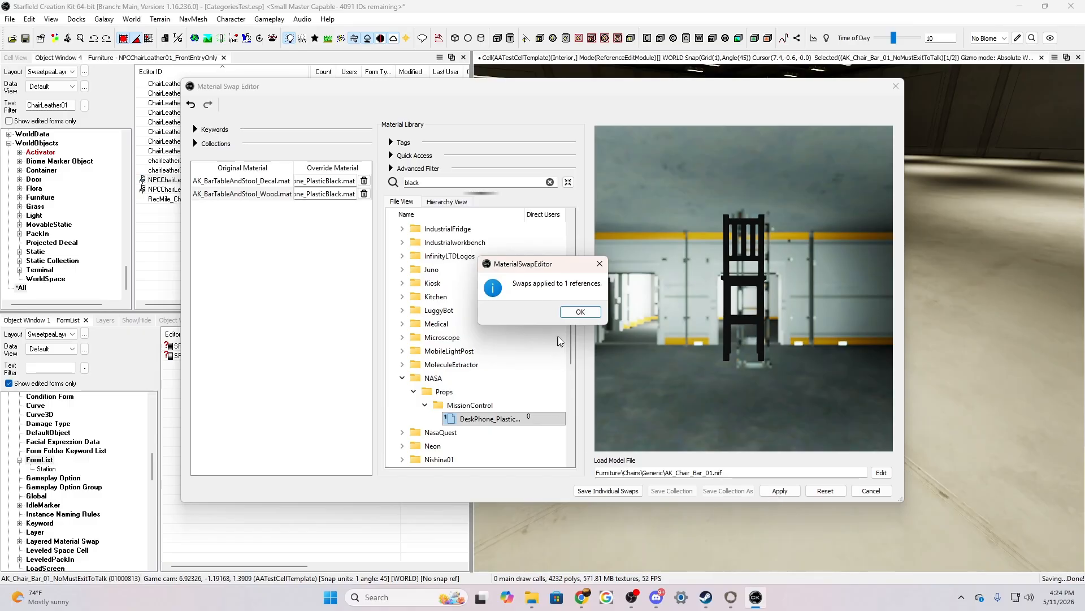
click(571, 313)
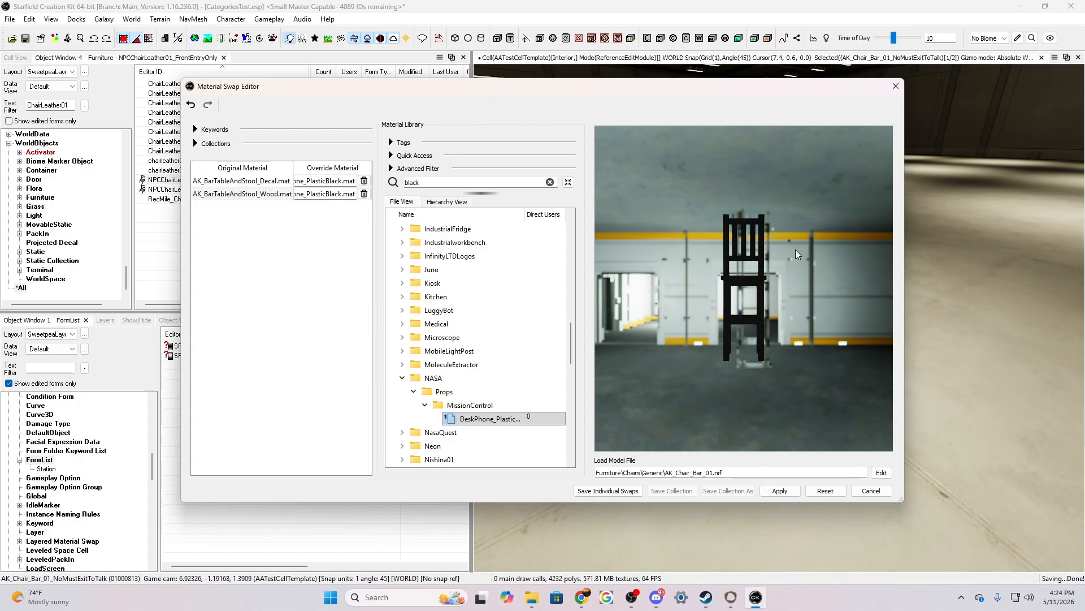
click(894, 88)
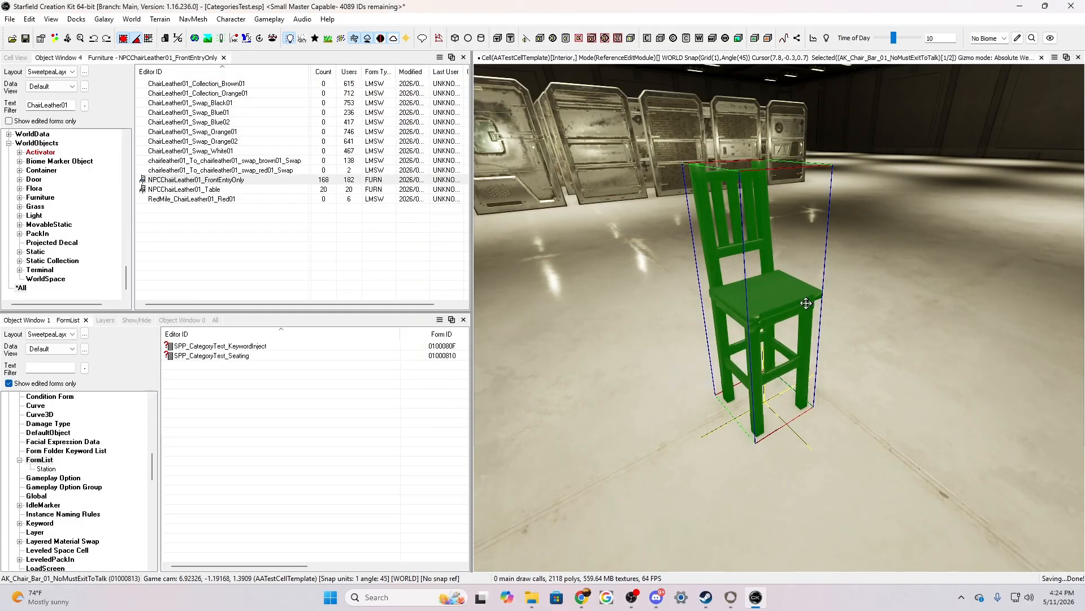
key(d)
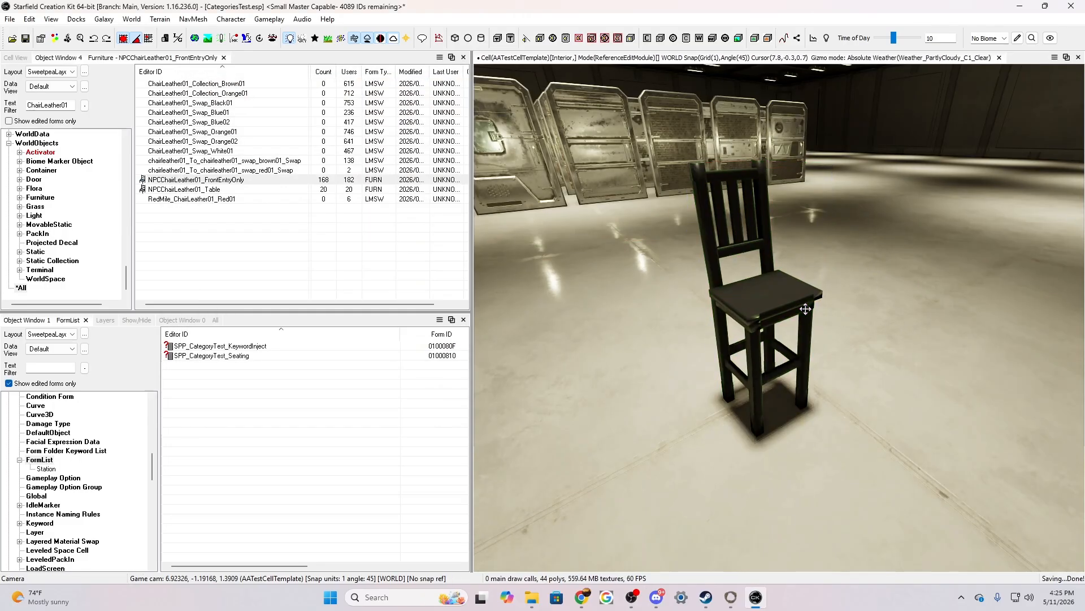
scroll(901, 279, up, 2)
scroll(901, 279, down, 3)
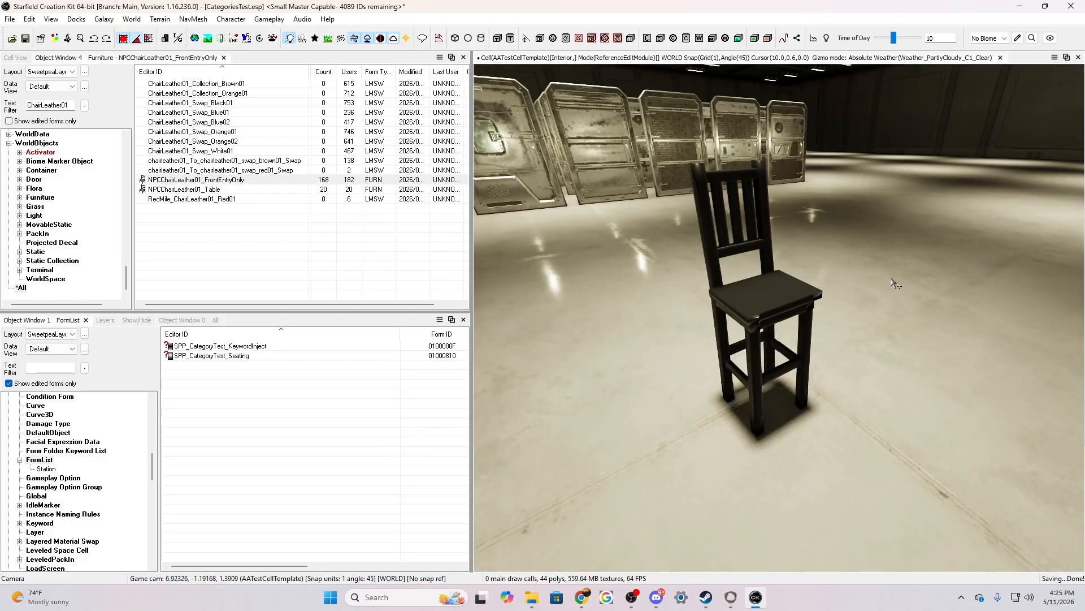
Open the placed chair's base furniture form and change its ID to SPP_CT_BarStool_Black
right_click(779, 290)
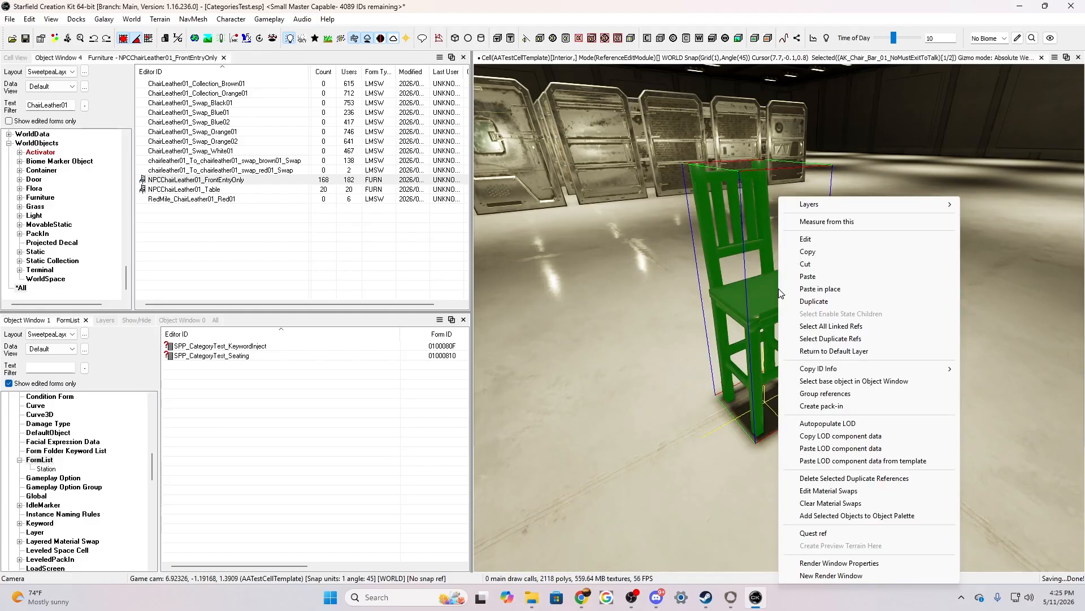
click(807, 240)
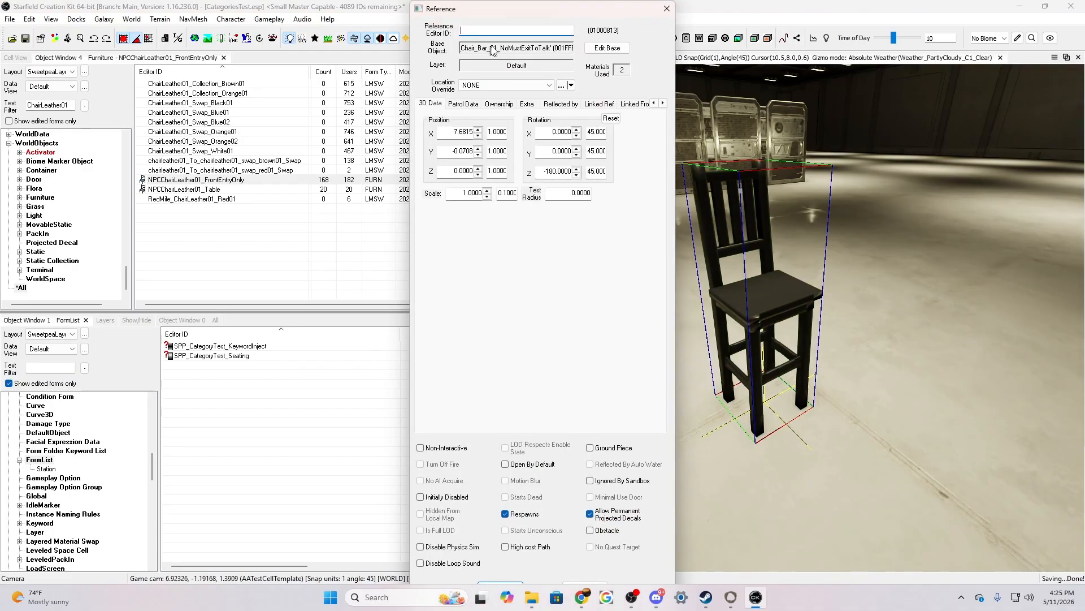
click(599, 50)
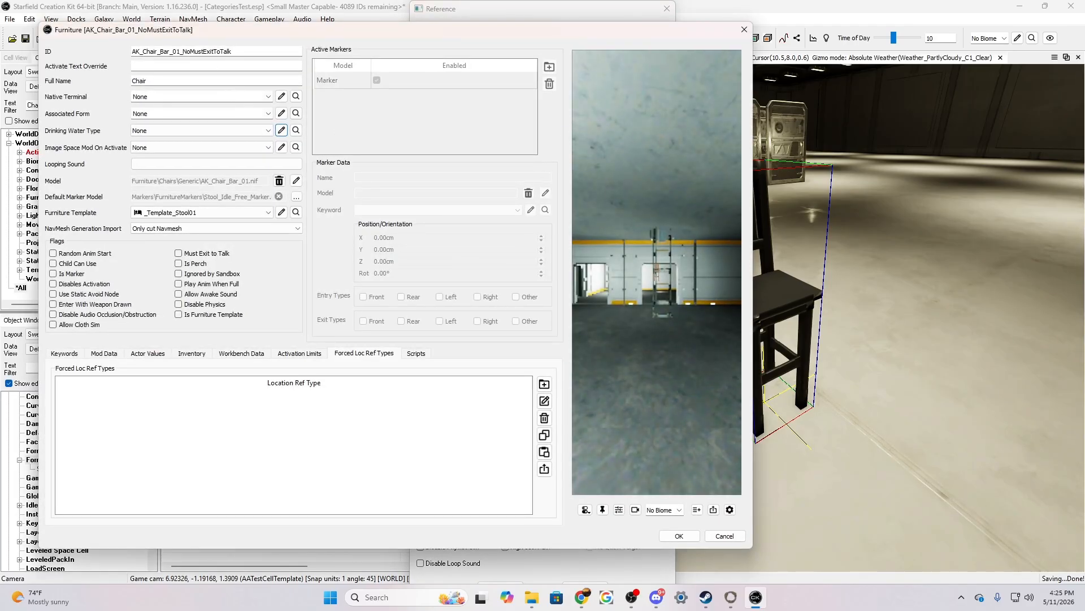
key(shift+Left)
key(shift+Left)
key(shift+Left)
key(shift+Left)
key(shift+Left)
key(shift+Left)
key(shift+Left)
key(shift+Left)
key(shift+Left)
key(shift+Left)
key(shift+Left)
key(shift+Left)
key(shift+Left)
key(shift+Left)
key(shift+Left)
key(shift+Left)
key(shift+Left)
key(shift+Left)
key(shift+Left)
key(shift+Left)
key(shift+Left)
key(shift+Left)
key(shift+Left)
key(shift+Left)
key(shift+Left)
key(shift+Left)
key(shift+Left)
key(shift+Left)
key(shift+Left)
key(shift+Left)
key(shift+Left)
key(shift+Left)
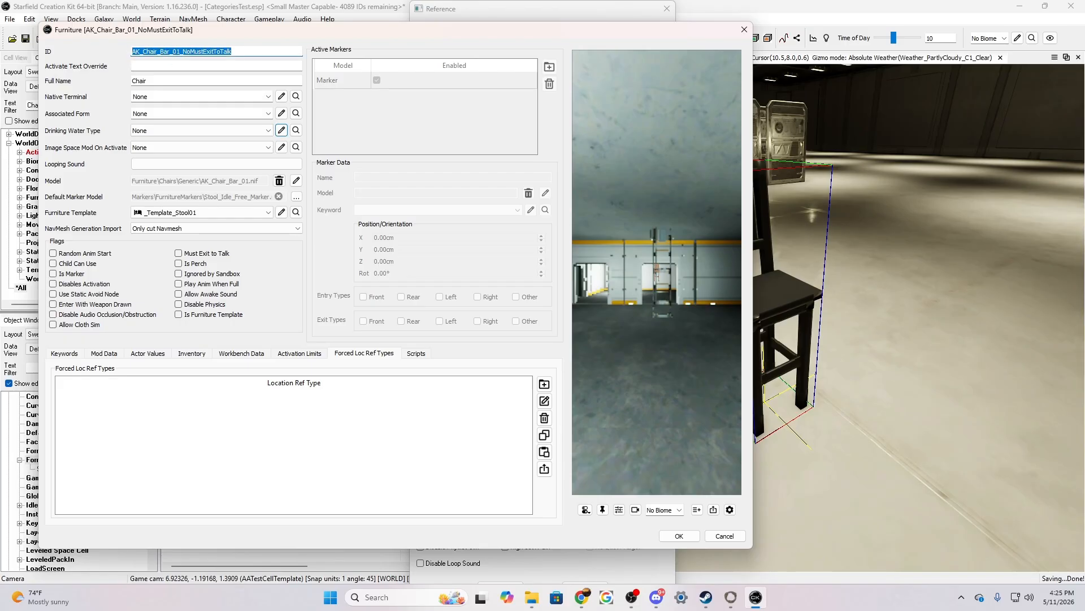
text(SPP)
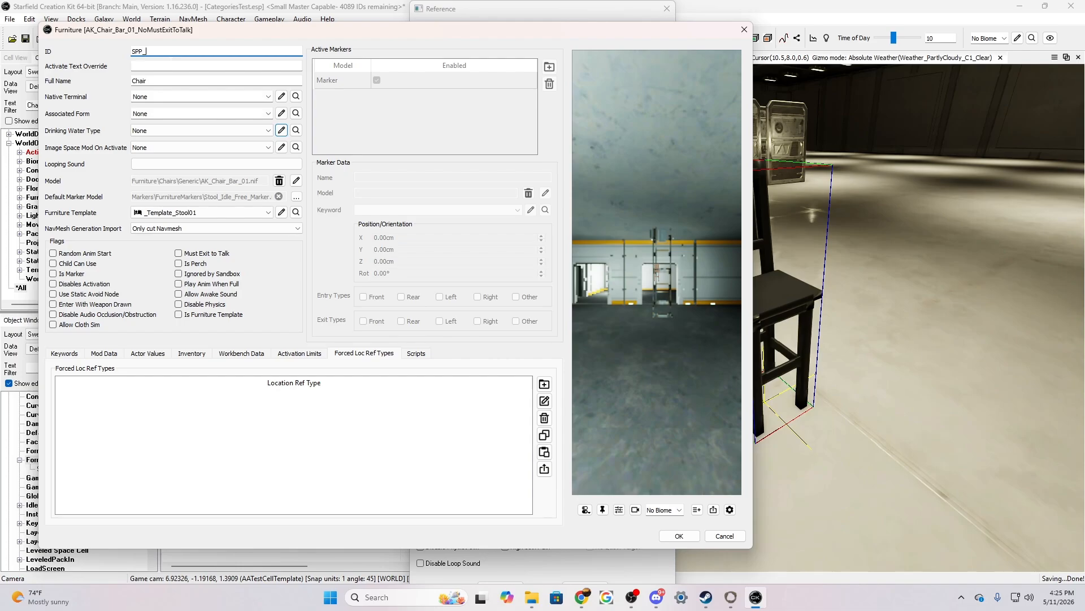
text(_CT_BarStool_Black)
Enable Support Model Only Swap on the bar stool's model and open its layered material swap selection
click(295, 181)
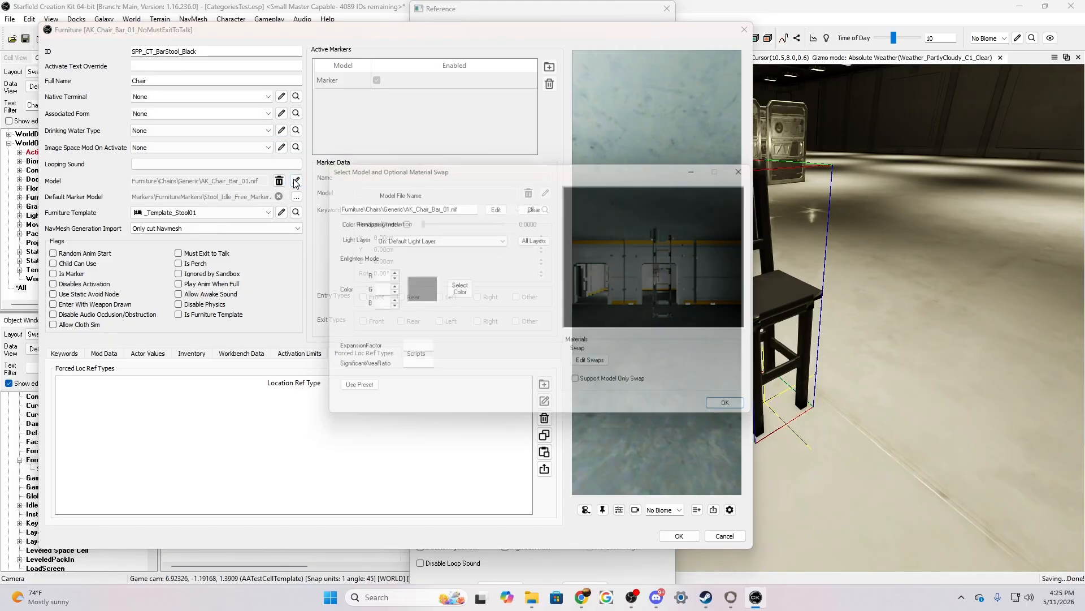
click(581, 388)
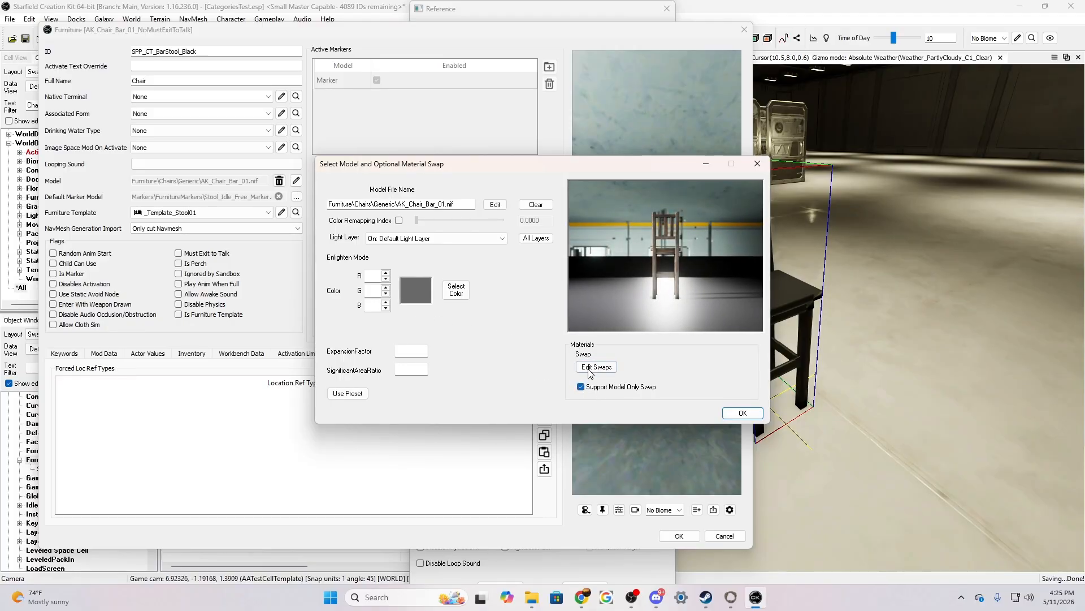
click(591, 366)
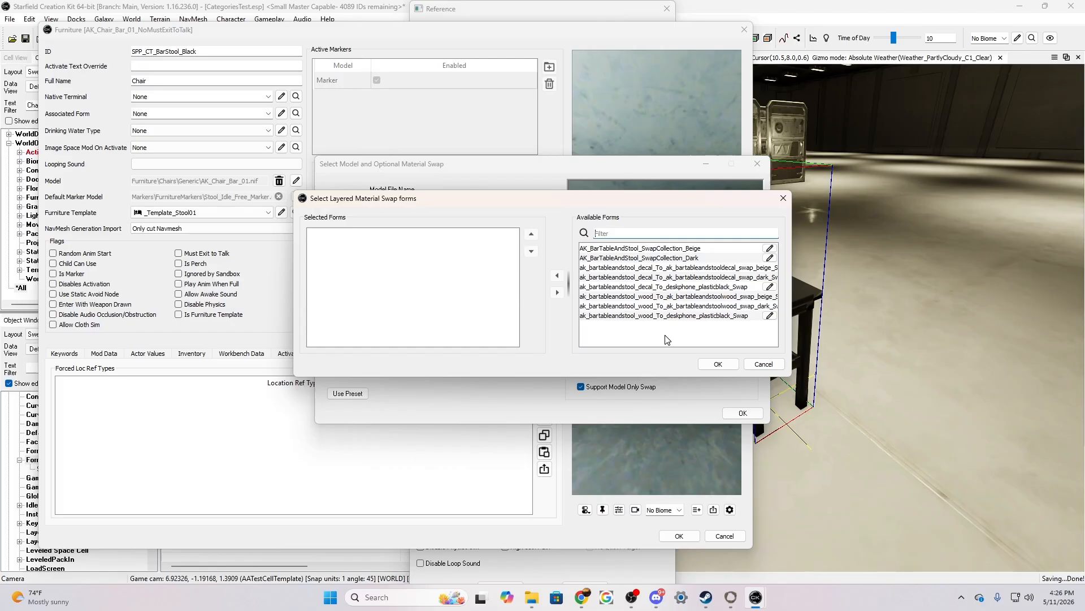
Filter the available swap forms by "desk" and assign both the decal and wood deskphone_plasticblack swaps to the model
text(black)
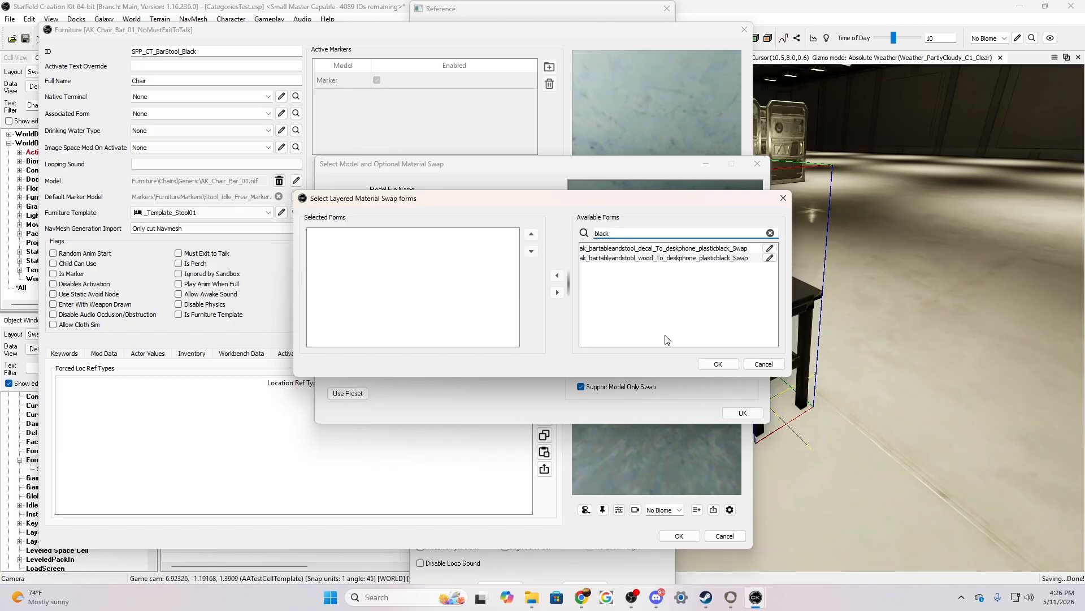
key(BackSpace)
key(BackSpace)
key(BackSpace)
key(BackSpace)
key(BackSpace)
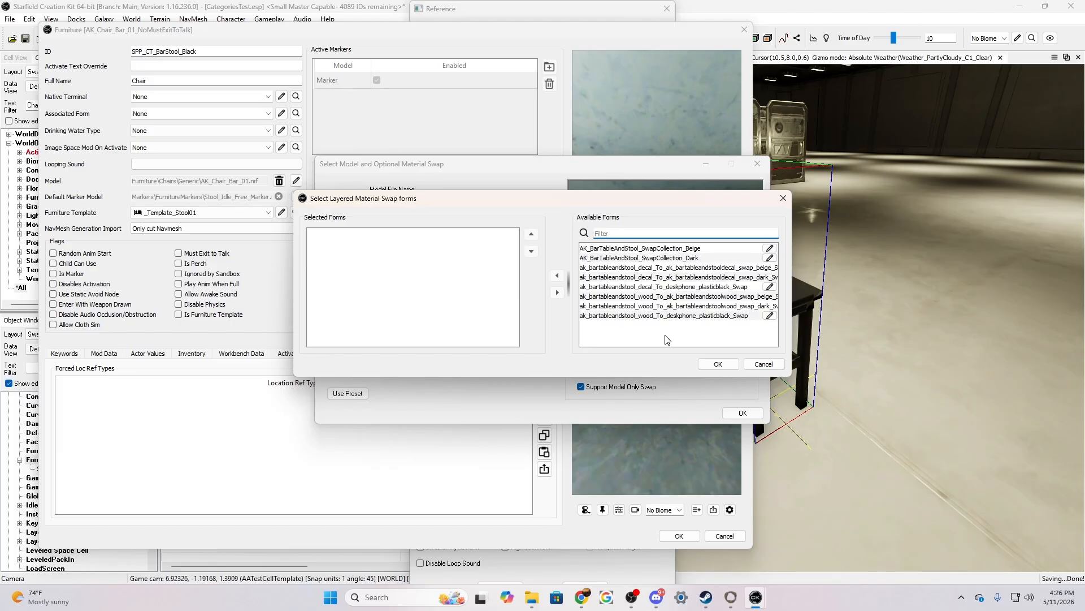
text(desk()
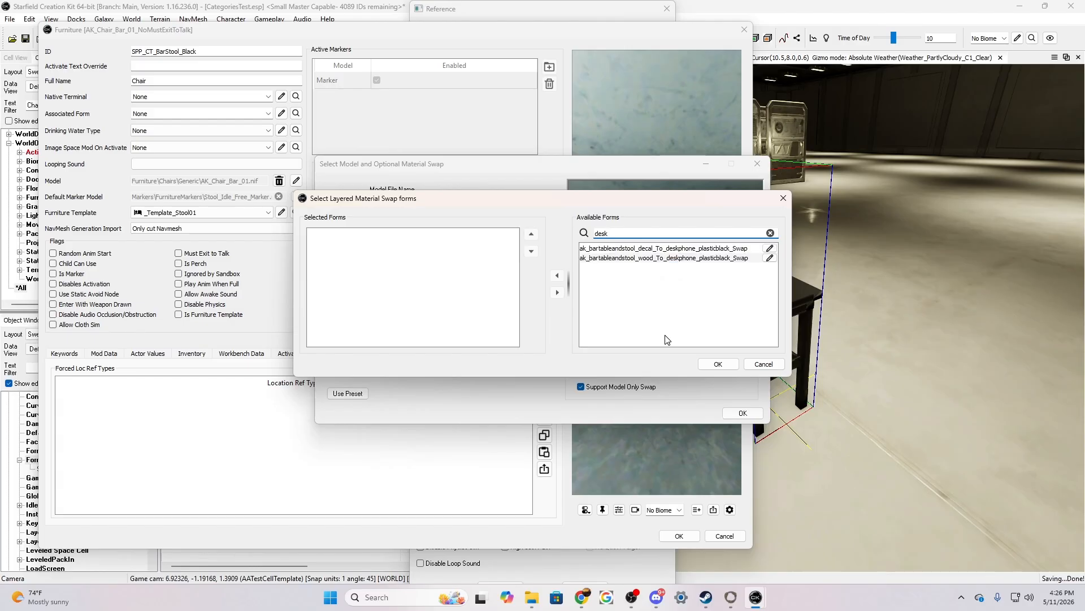
text(b)
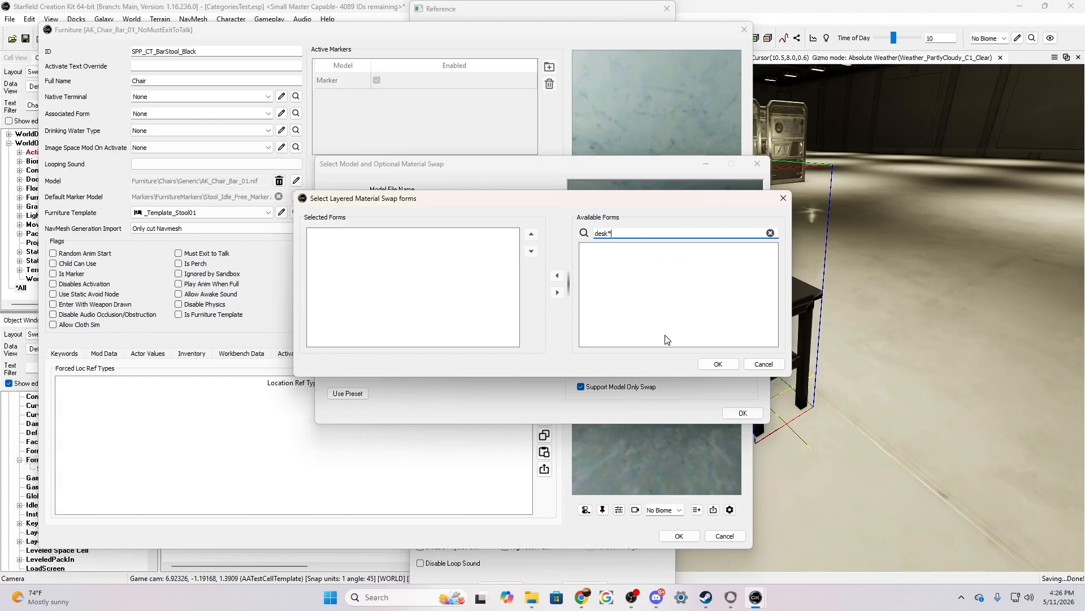
text(la)
key(BackSpace)
key(BackSpace)
key(BackSpace)
key(BackSpace)
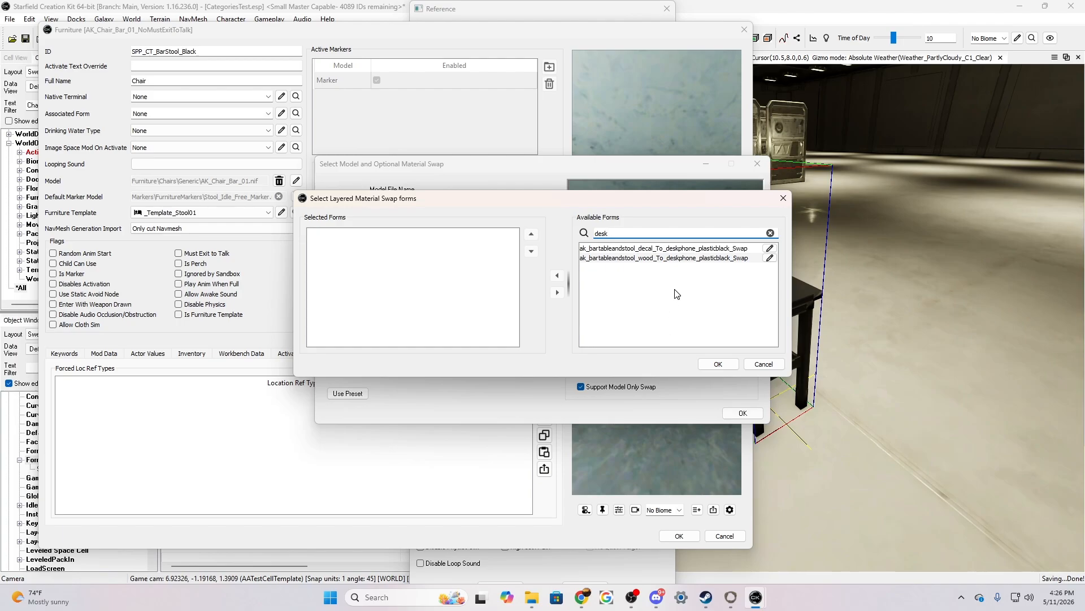
click(652, 251)
shift+click(650, 260)
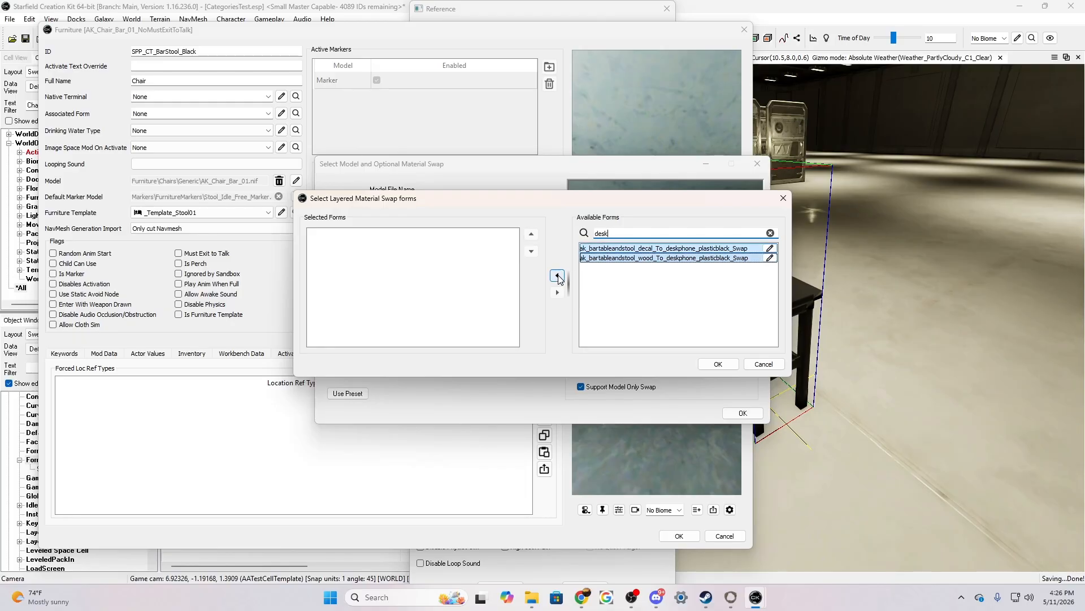
click(558, 276)
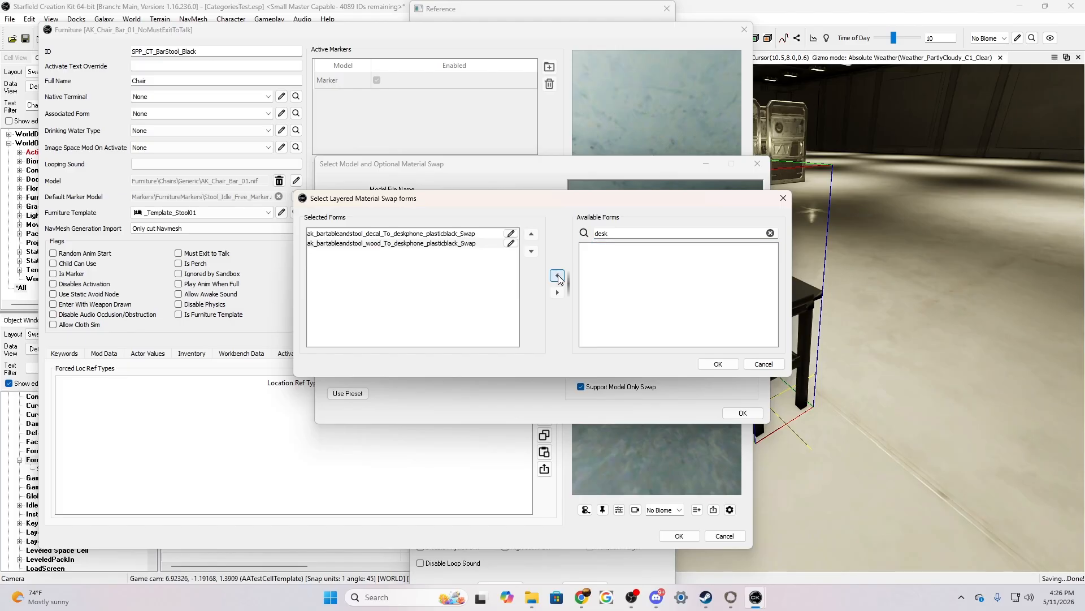
click(716, 363)
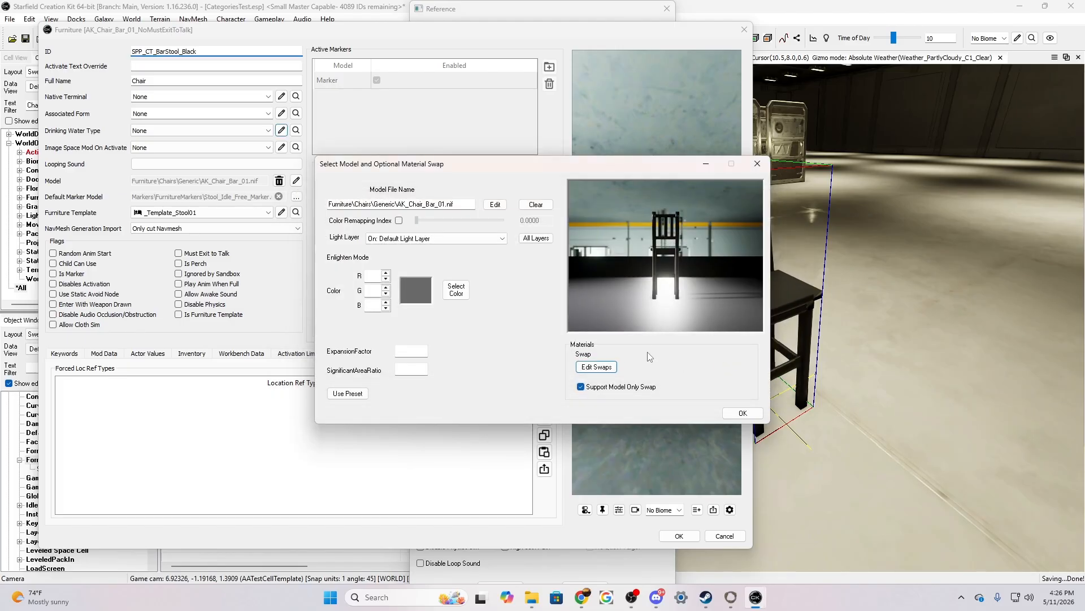
click(742, 414)
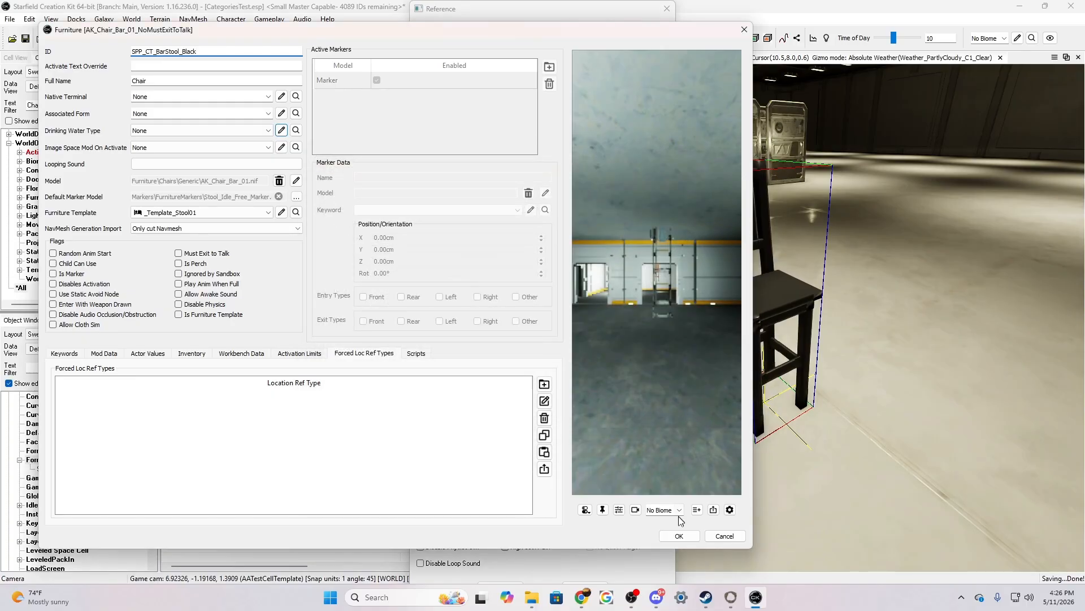
Save the edited furniture as a new form and accept the chair reference with its new base object
click(679, 536)
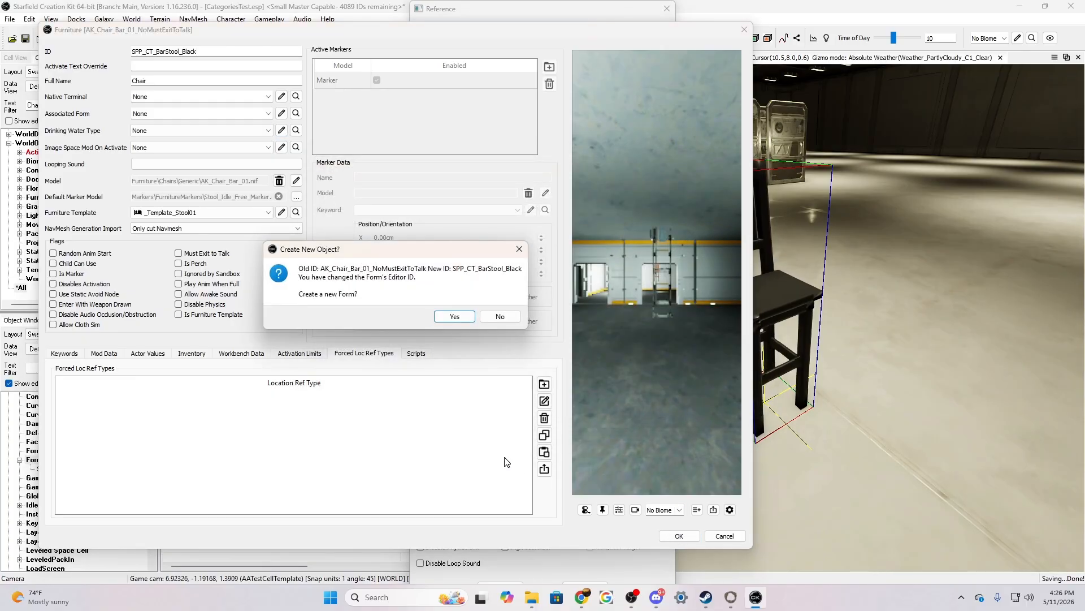
click(457, 316)
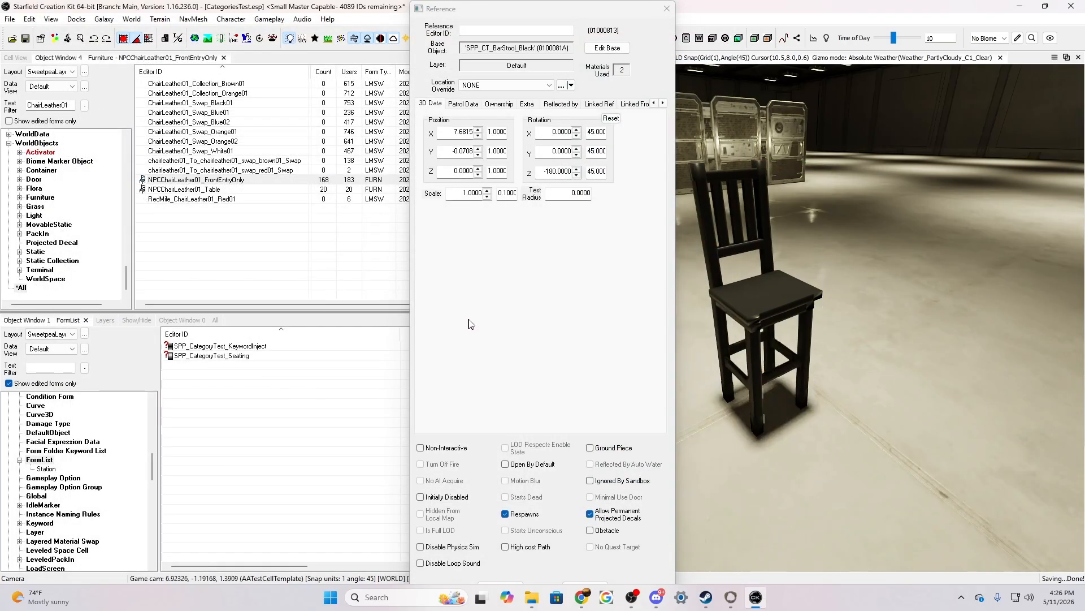
click(498, 583)
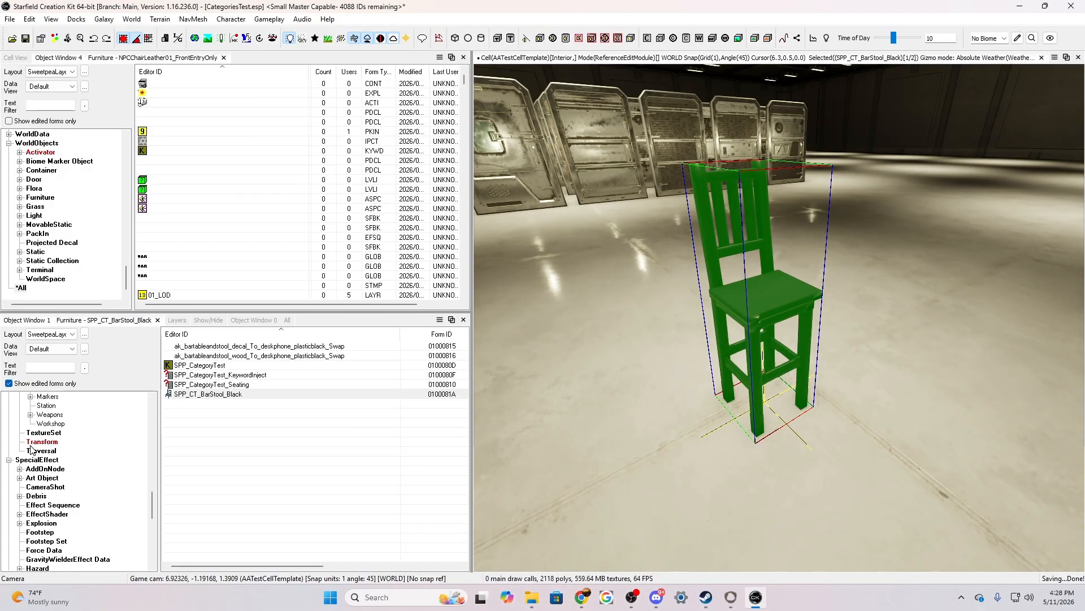
Create a new Transform form with the ID Transform_SPP_CT_BarStool_Black
click(43, 441)
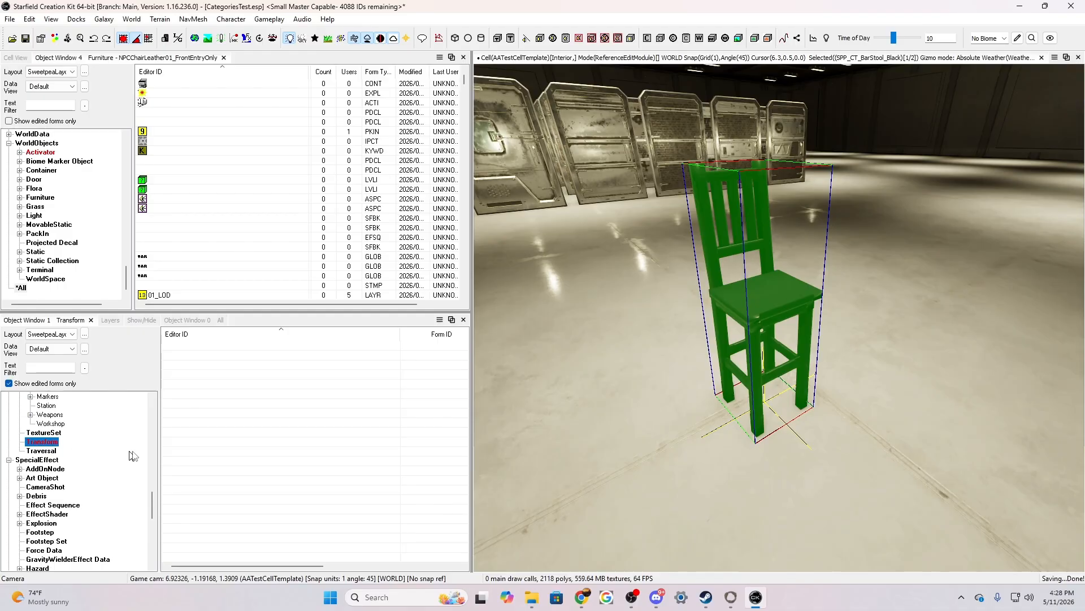
right_click(211, 401)
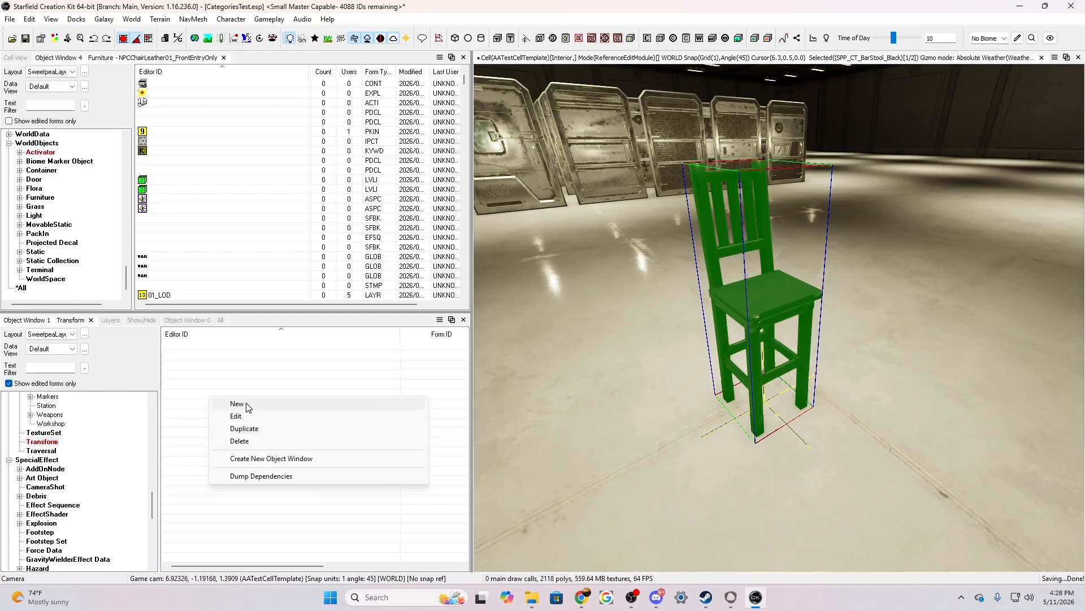
click(237, 404)
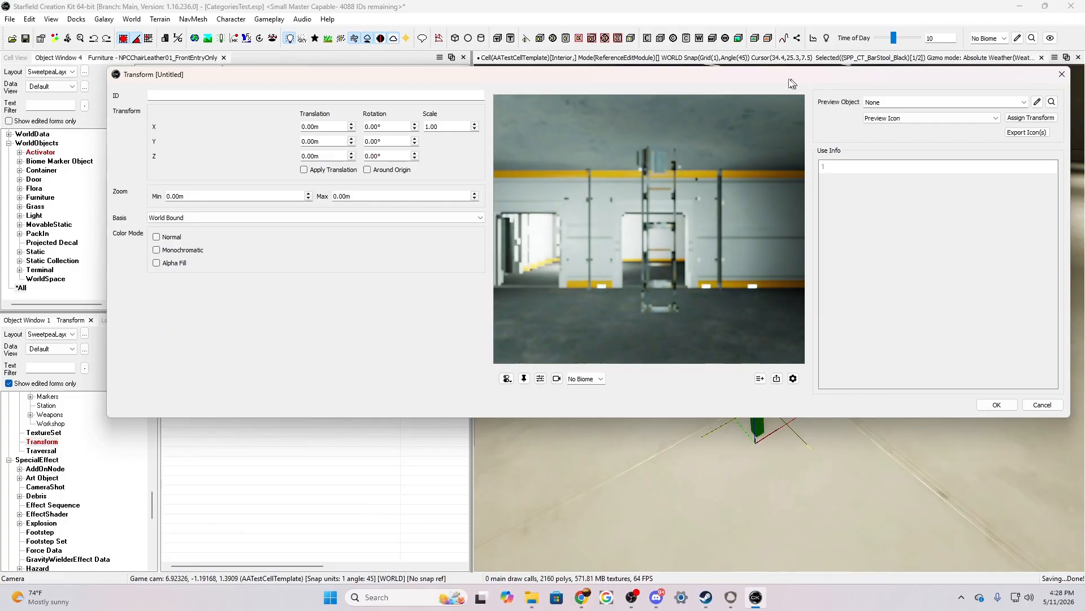
click(282, 97)
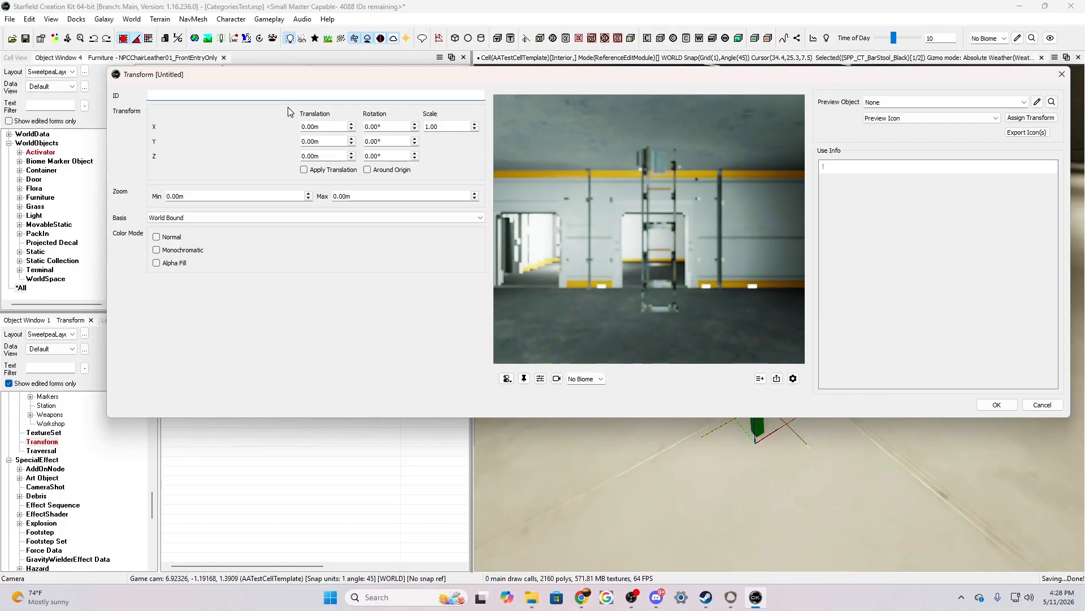
text(Trans)
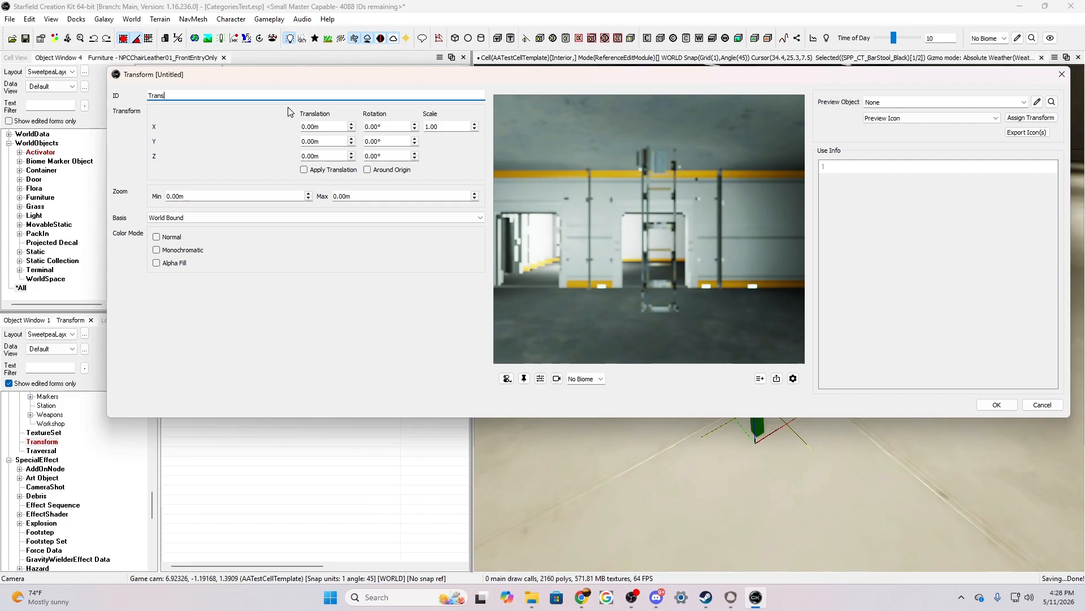
text(form)
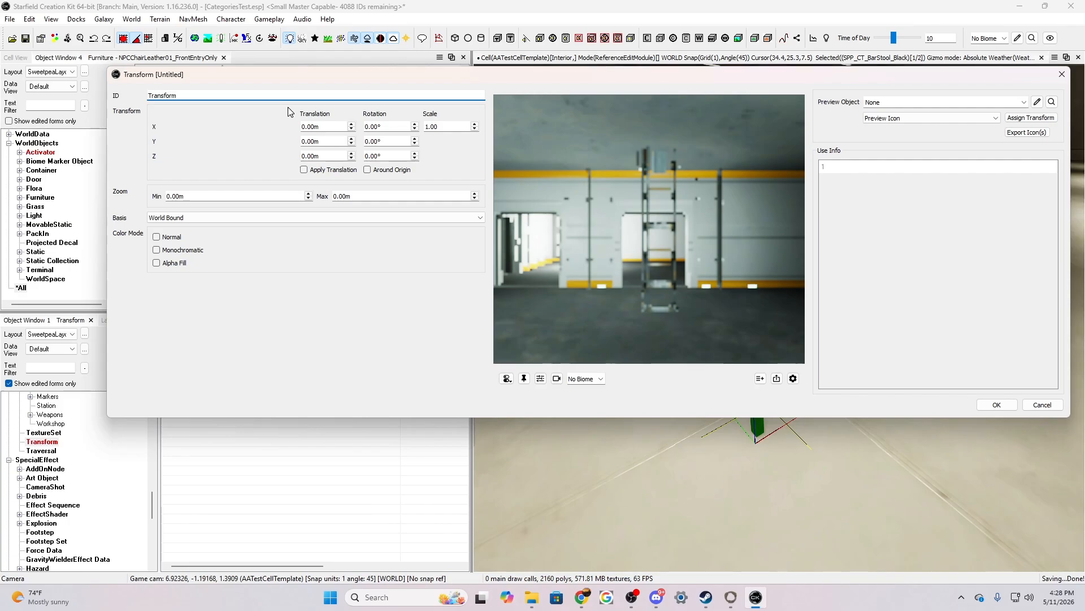
text(_)
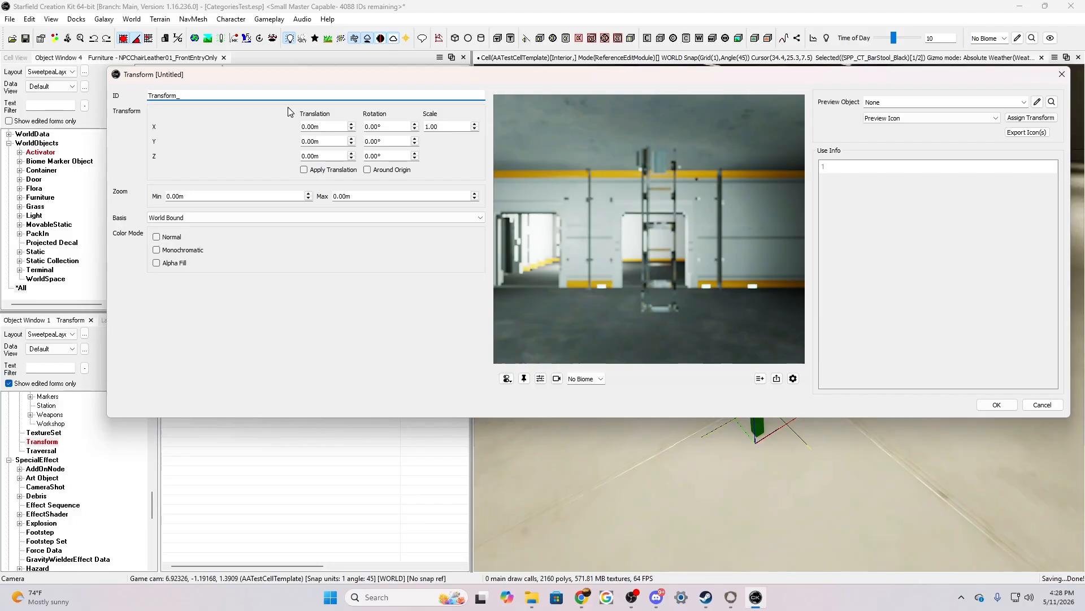
text(SPP_CT_)
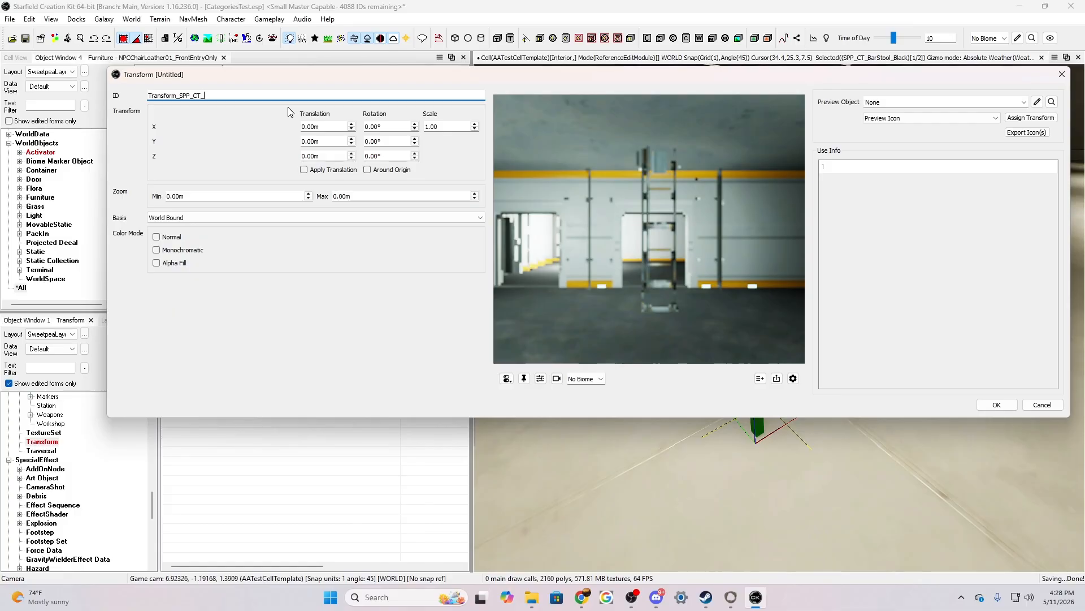
text(BarStool_Black)
Set the transform's preview object to SPP_CT_BarStool_Black and its preview type to Workshop Icon
click(903, 102)
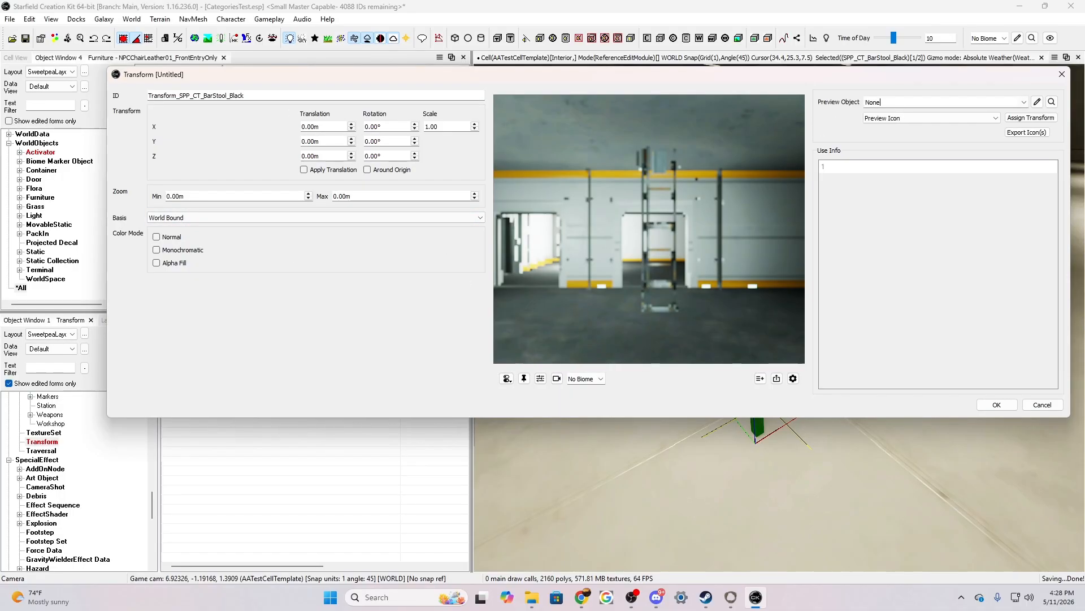
key(BackSpace)
key(BackSpace)
key(BackSpace)
key(BackSpace)
text(SOO)
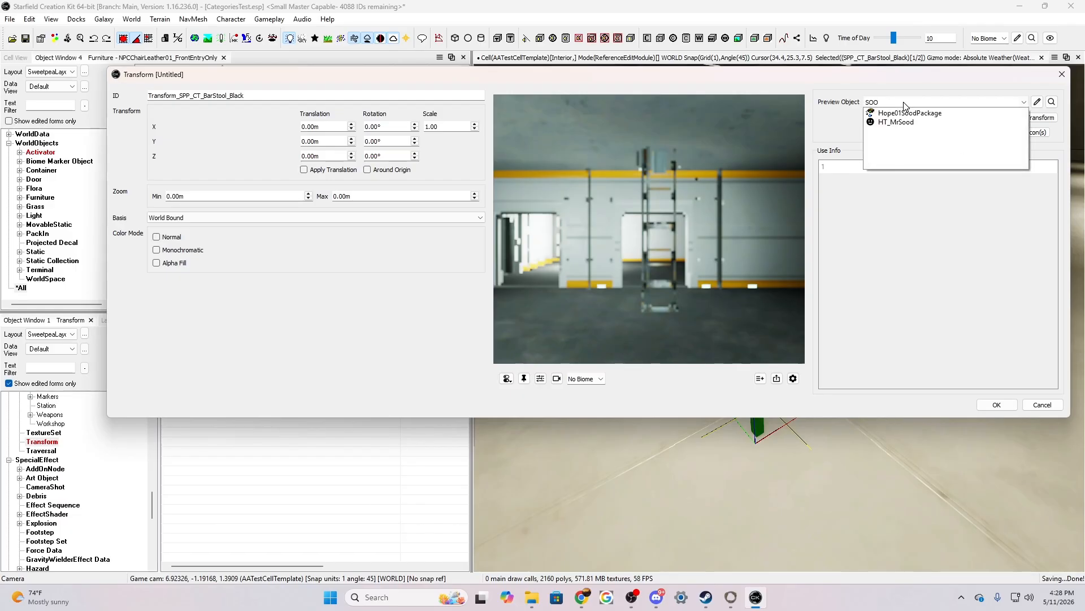
key(BackSpace)
key(BackSpace)
text(PP)
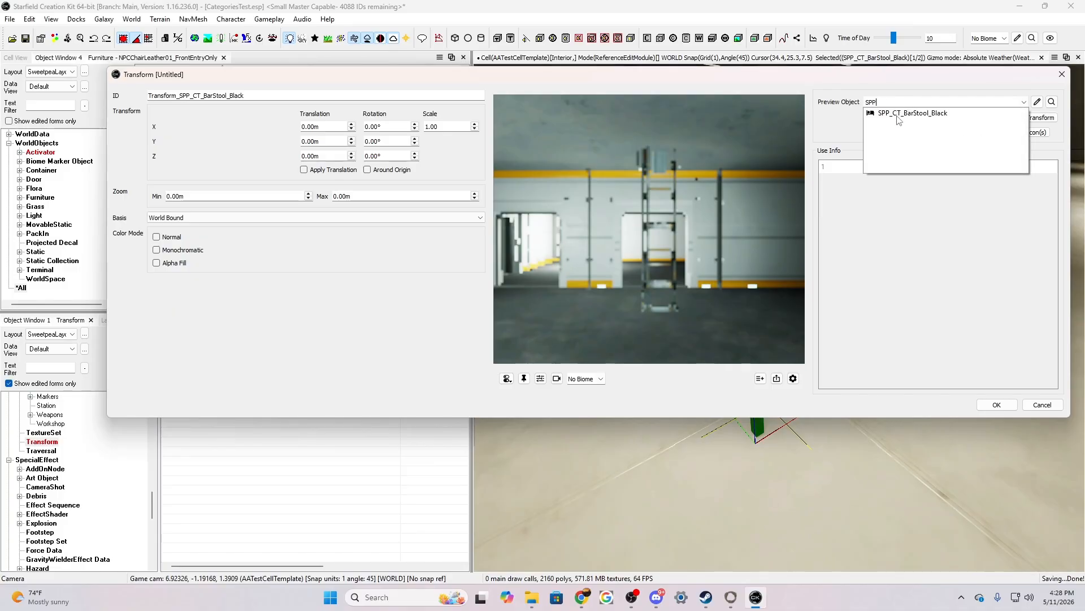
click(898, 115)
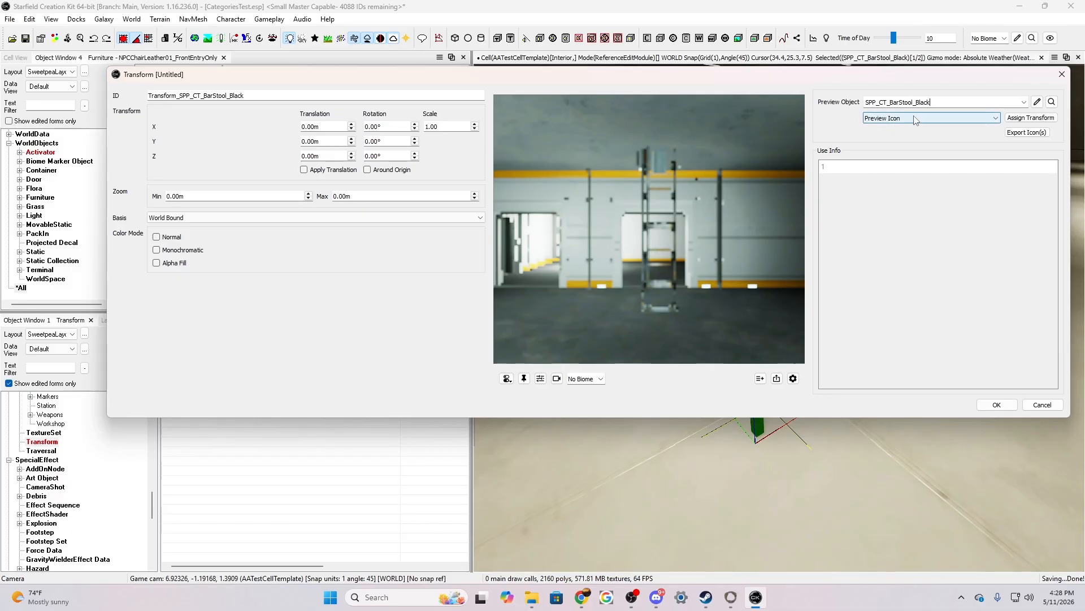
click(913, 119)
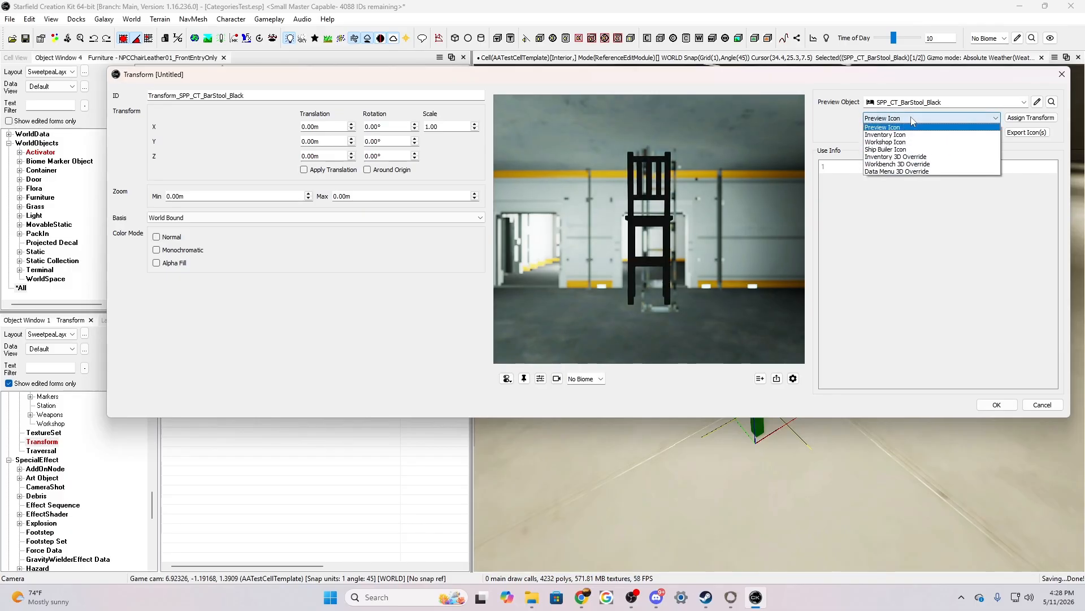
click(883, 142)
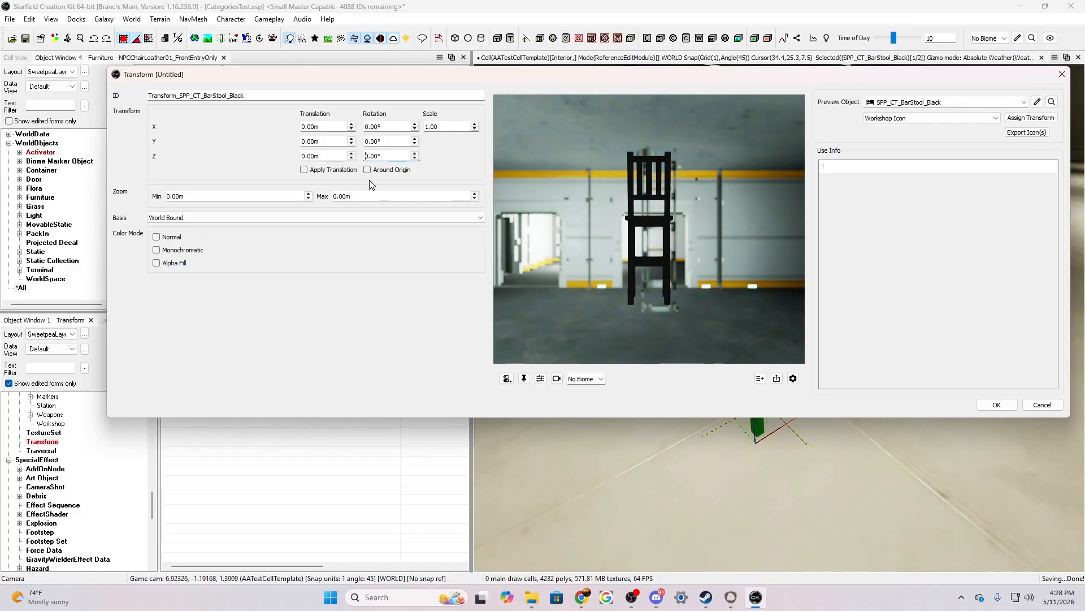
Set the transform's Z rotation to 180°, export the bar stool's workshop icon and accept the form
text(1)
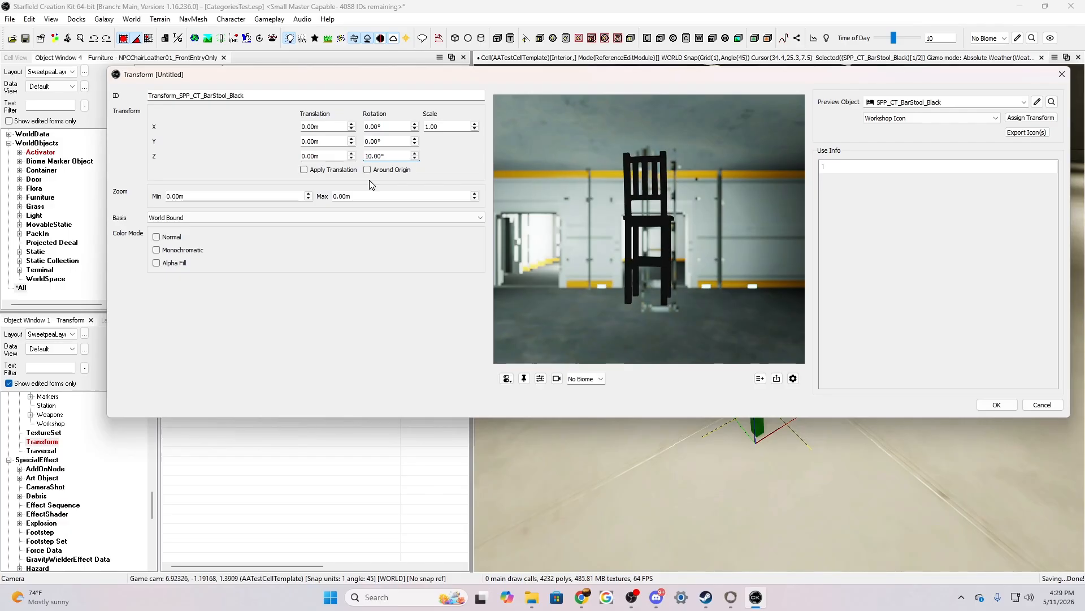
text(8)
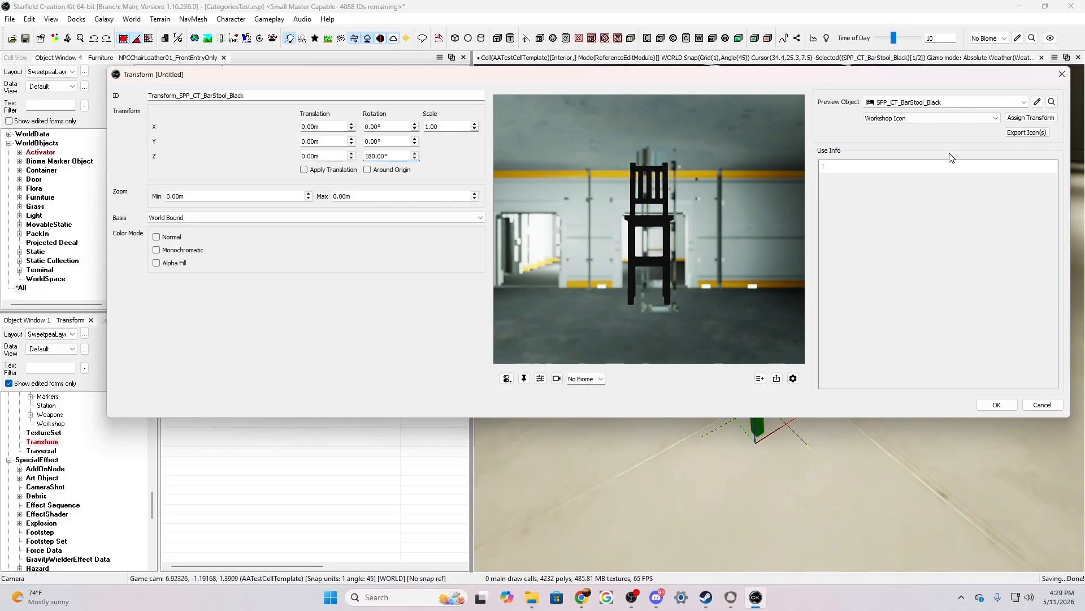
click(1025, 133)
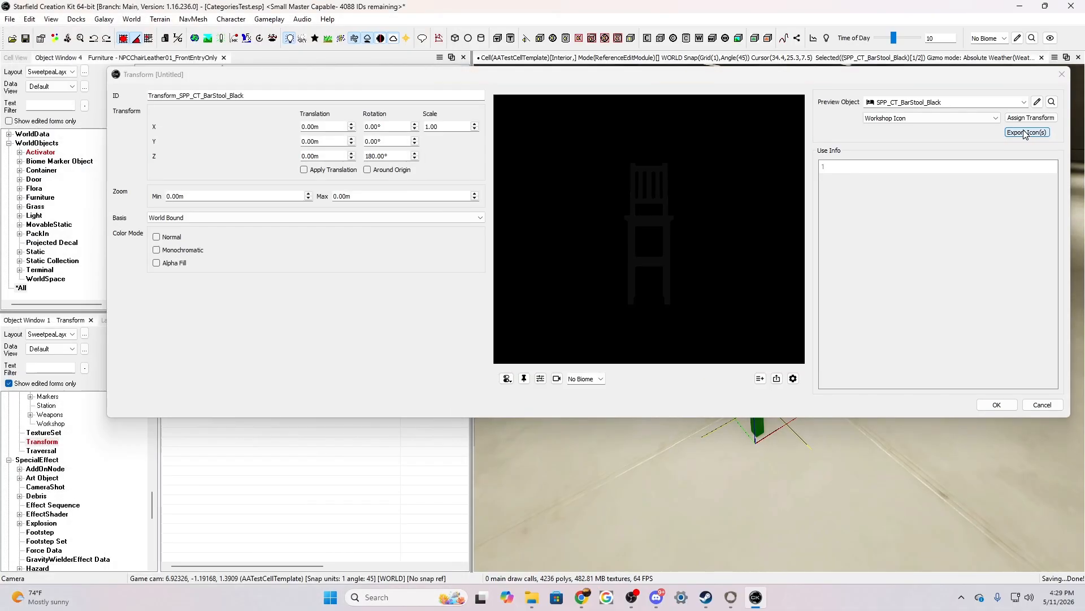
click(998, 405)
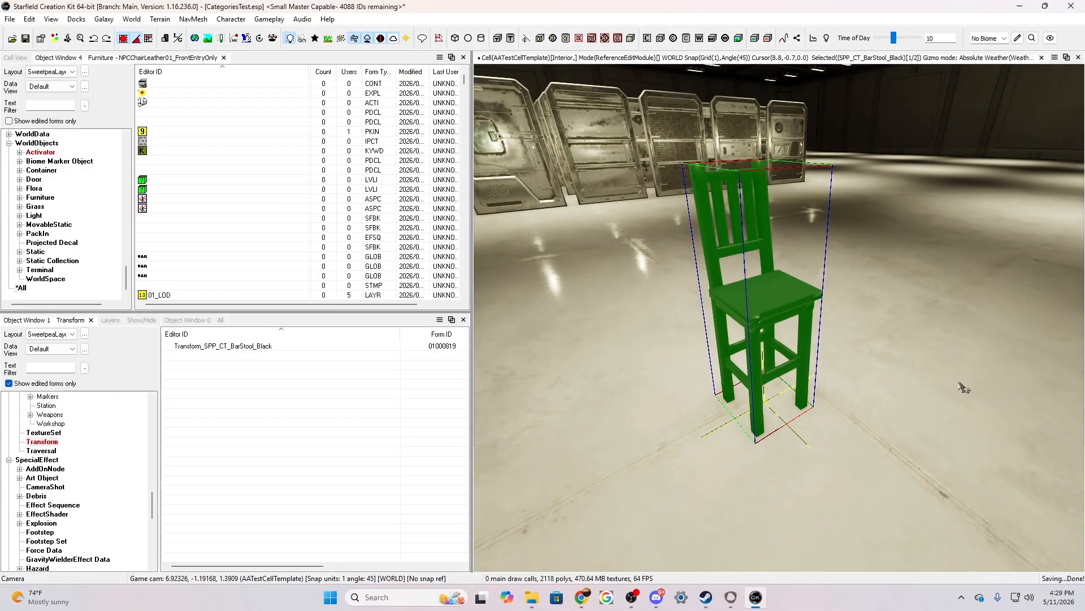
View the SPP_CT_BarStool_Black furniture in the inspector and set its Preview Transform to Transform_SPP_CT_BarStool_Black
scroll(104, 475, down, 10)
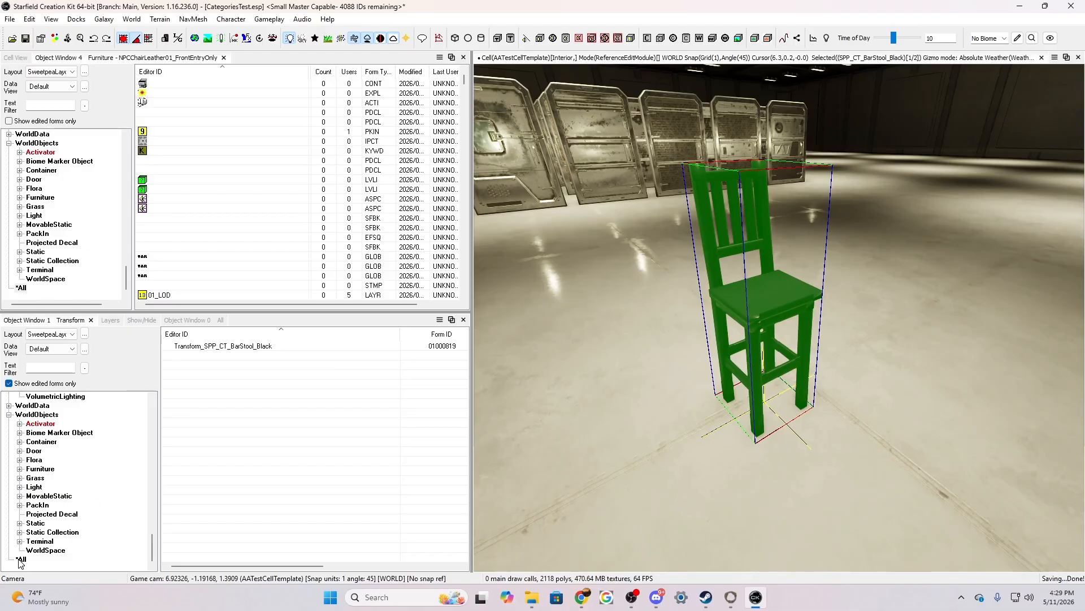
click(21, 559)
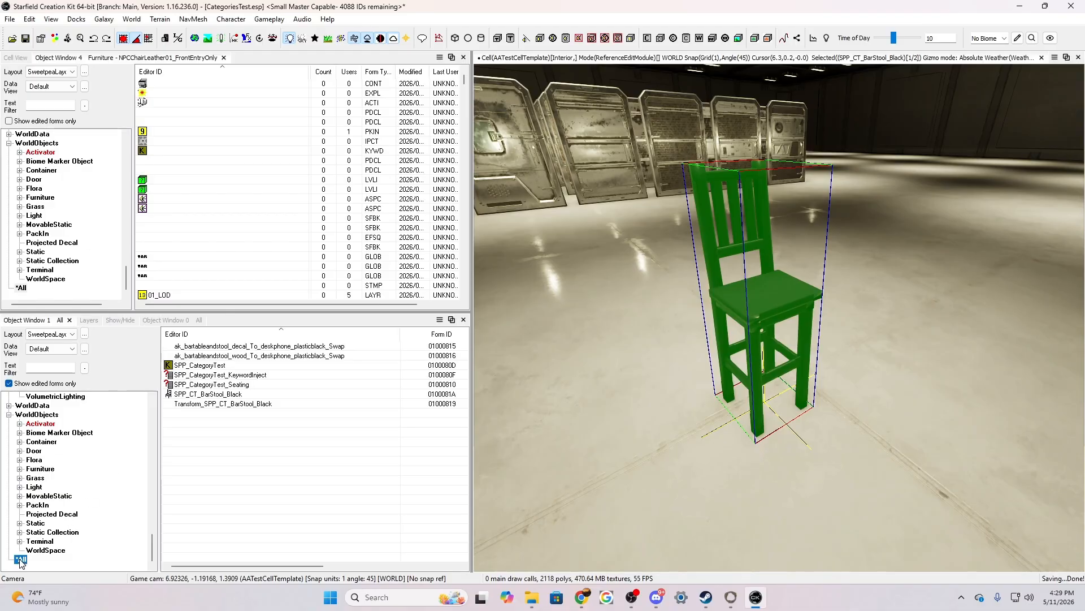
right_click(229, 394)
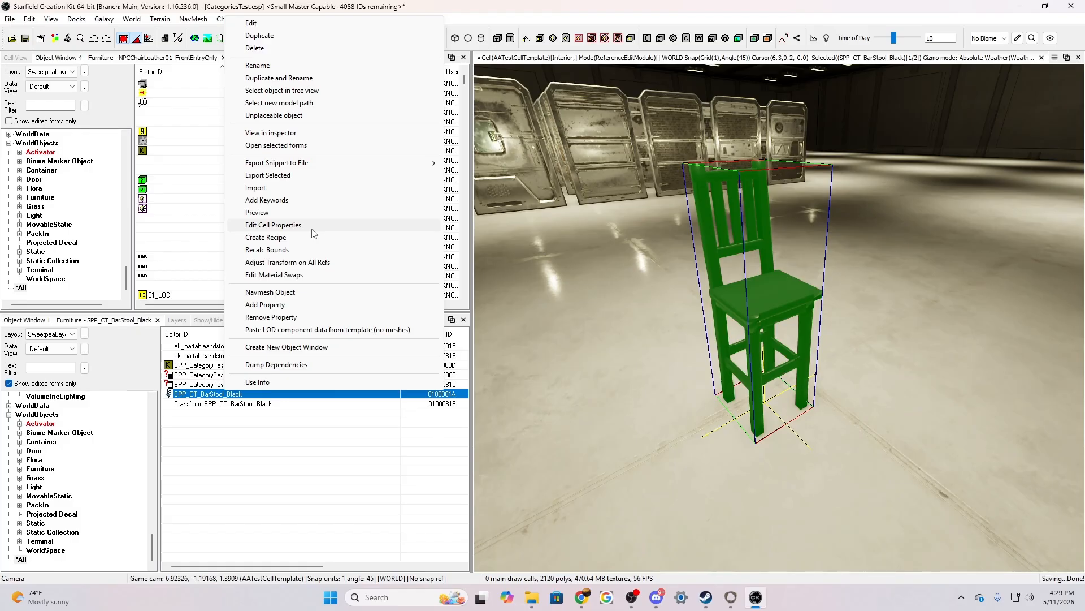
click(286, 133)
drag(772, 169, 773, 410)
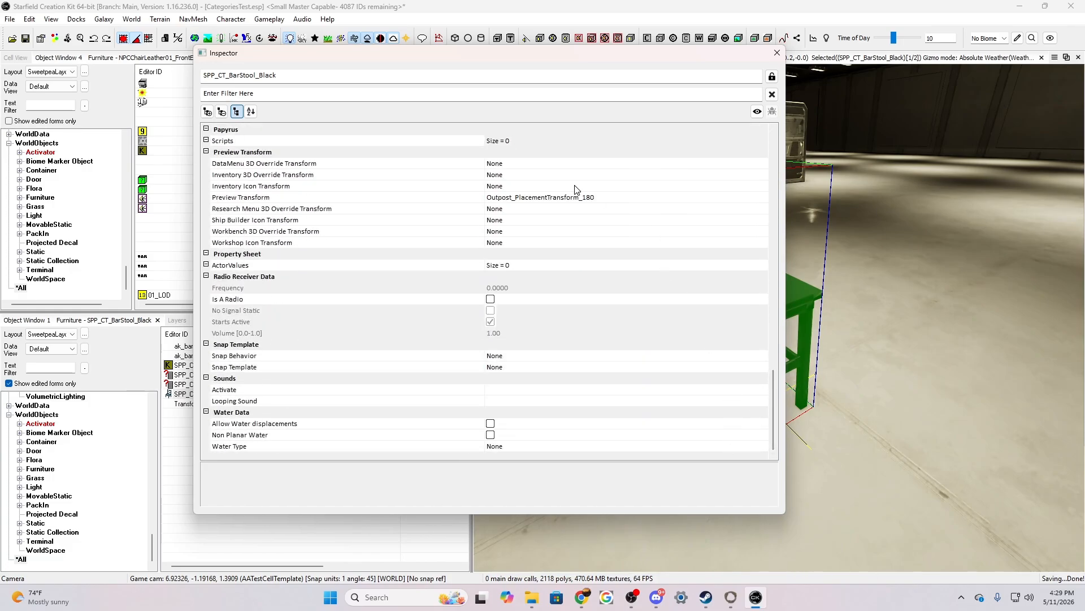
click(611, 200)
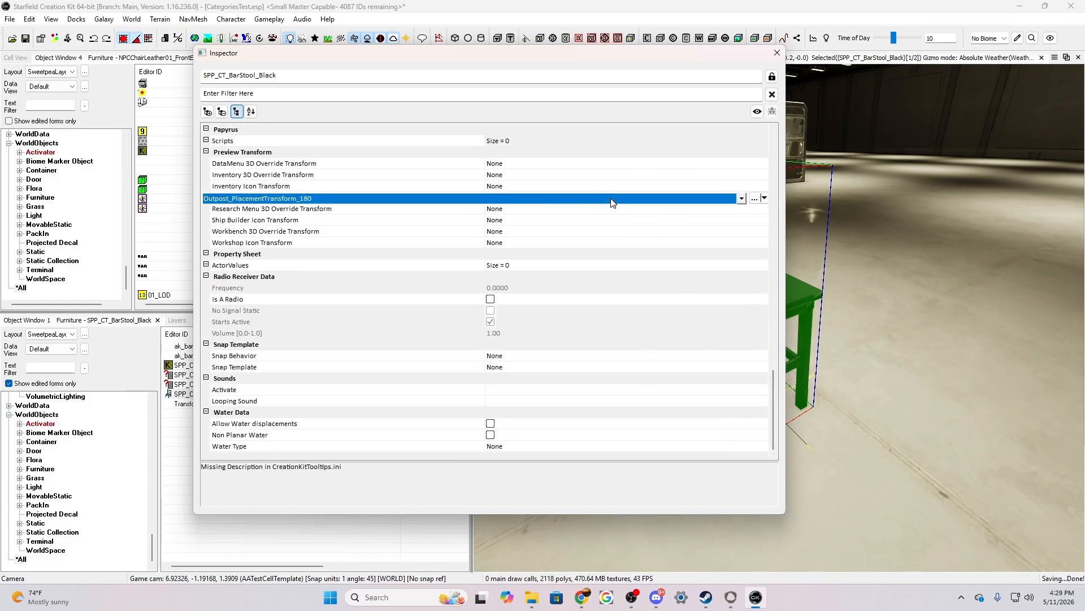
click(741, 197)
drag(742, 394, 757, 490)
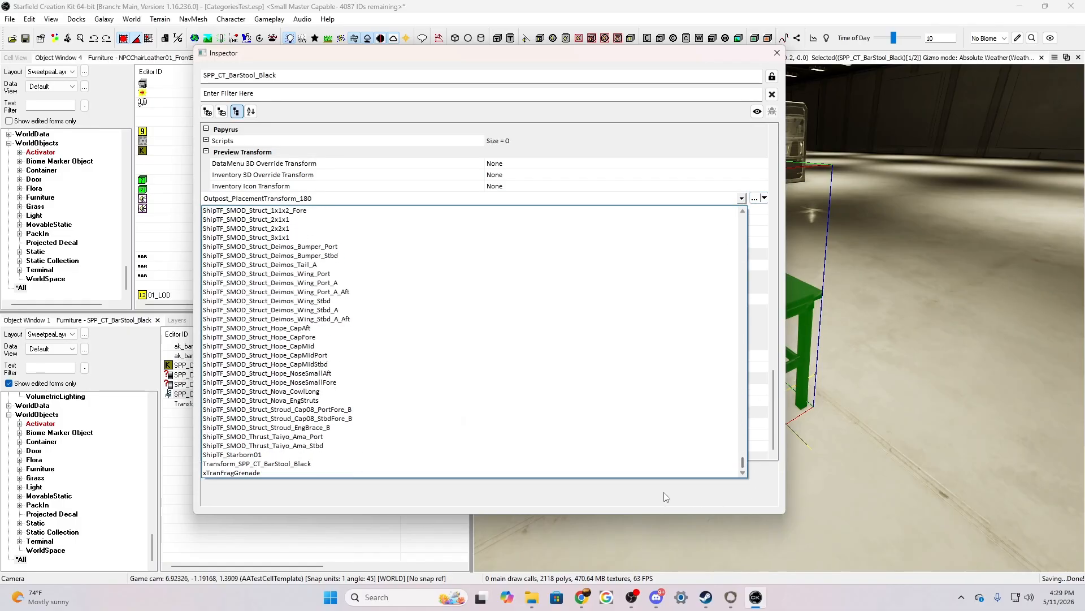
click(269, 463)
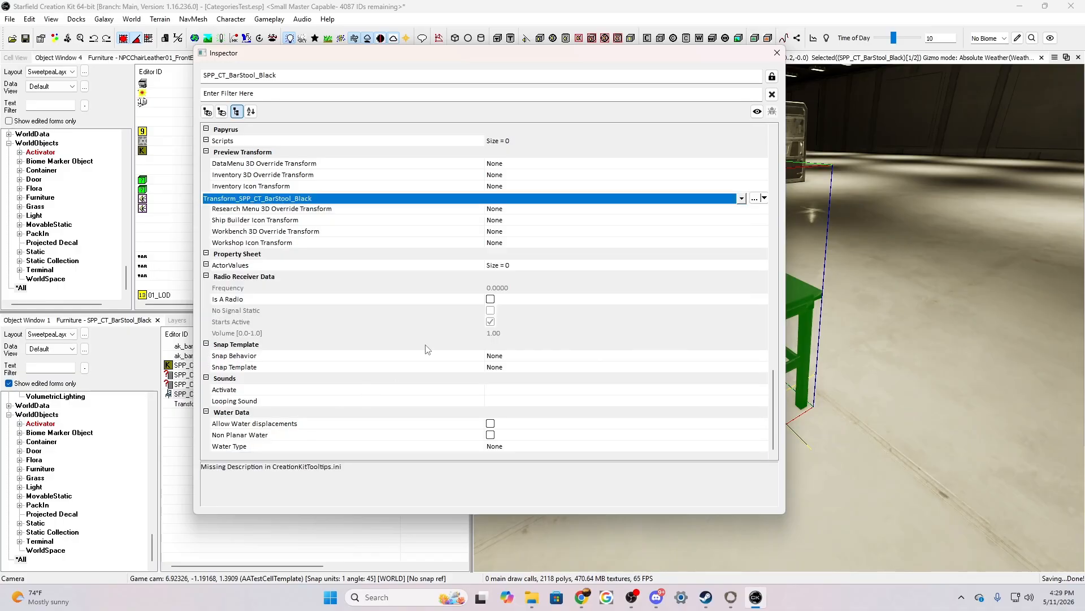
Set the bar stool's Workshop Icon Transform to Transform_SPP_CT_BarStool_Black and close the inspector
click(538, 243)
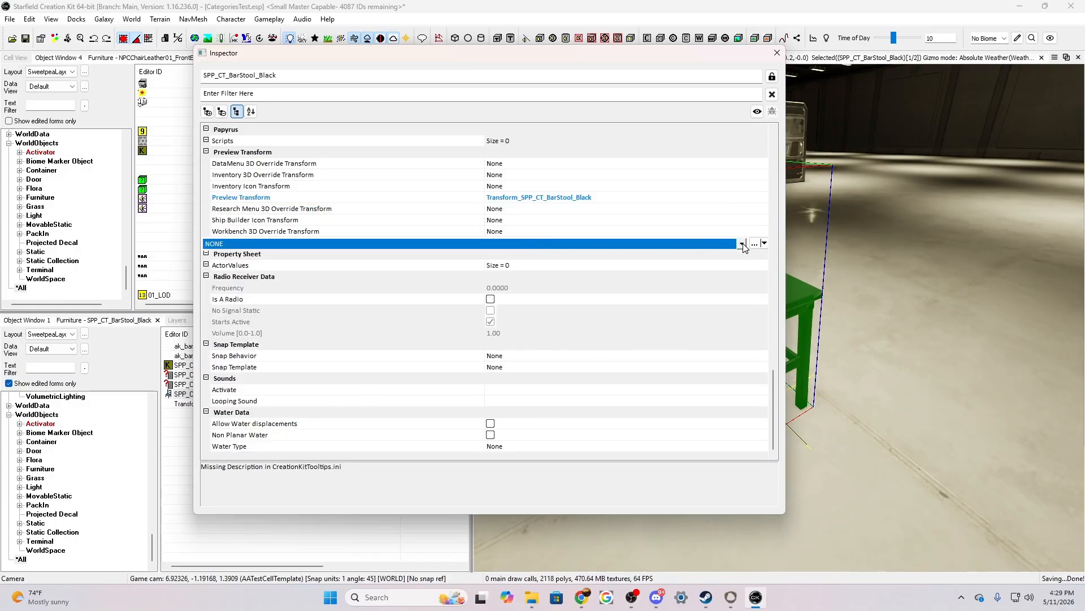
click(742, 243)
drag(744, 269, 764, 510)
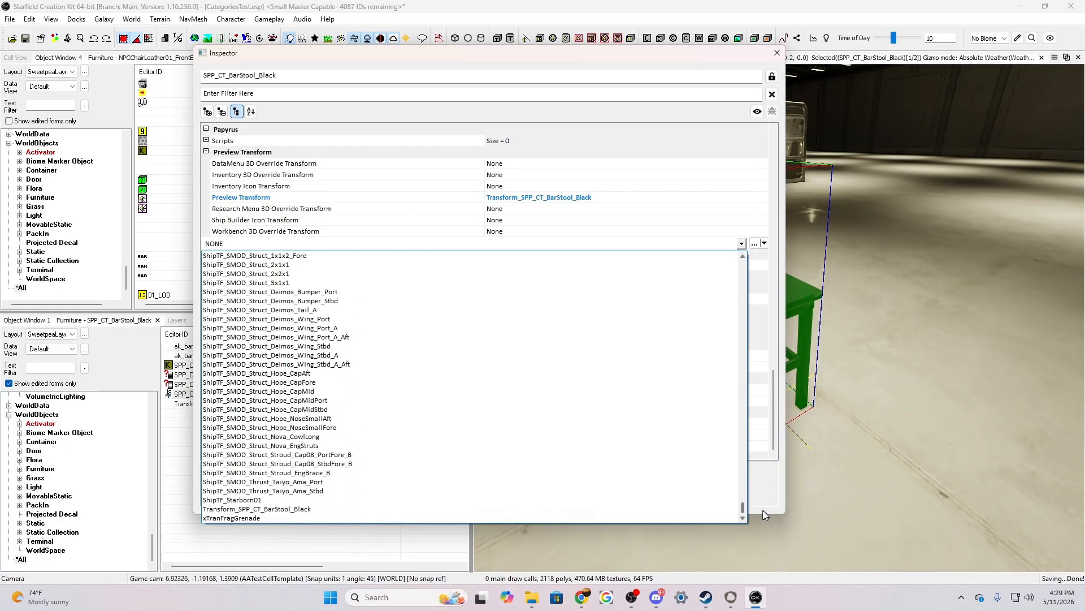
click(284, 508)
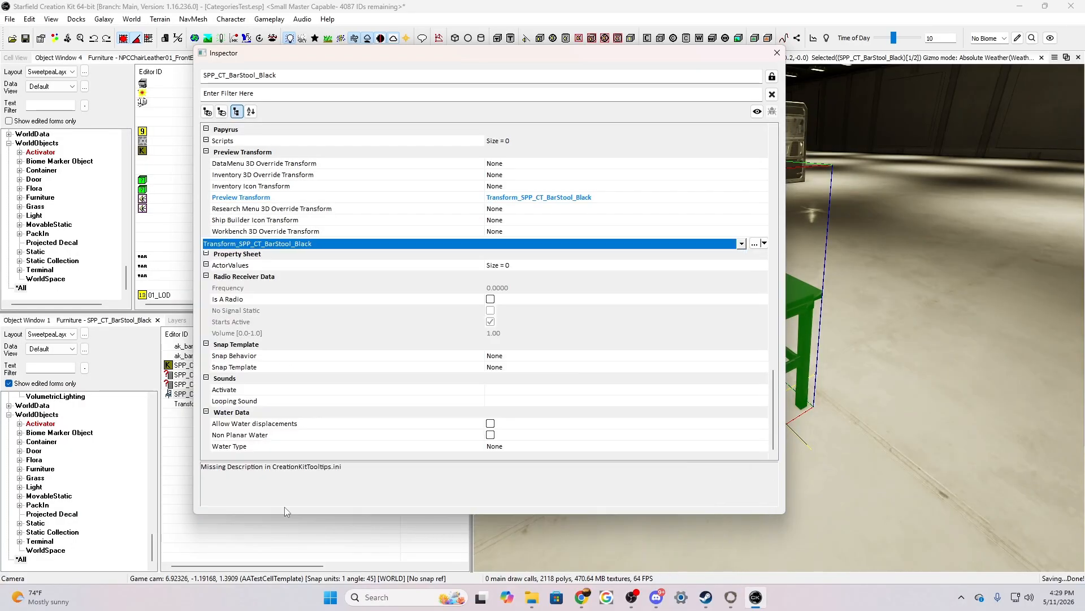
click(624, 143)
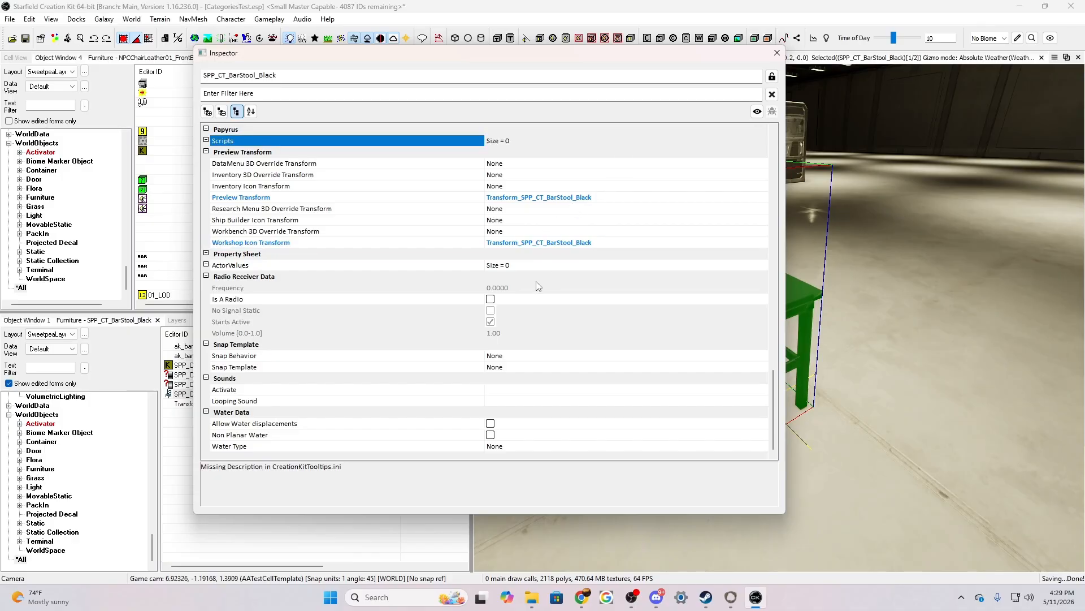
click(777, 54)
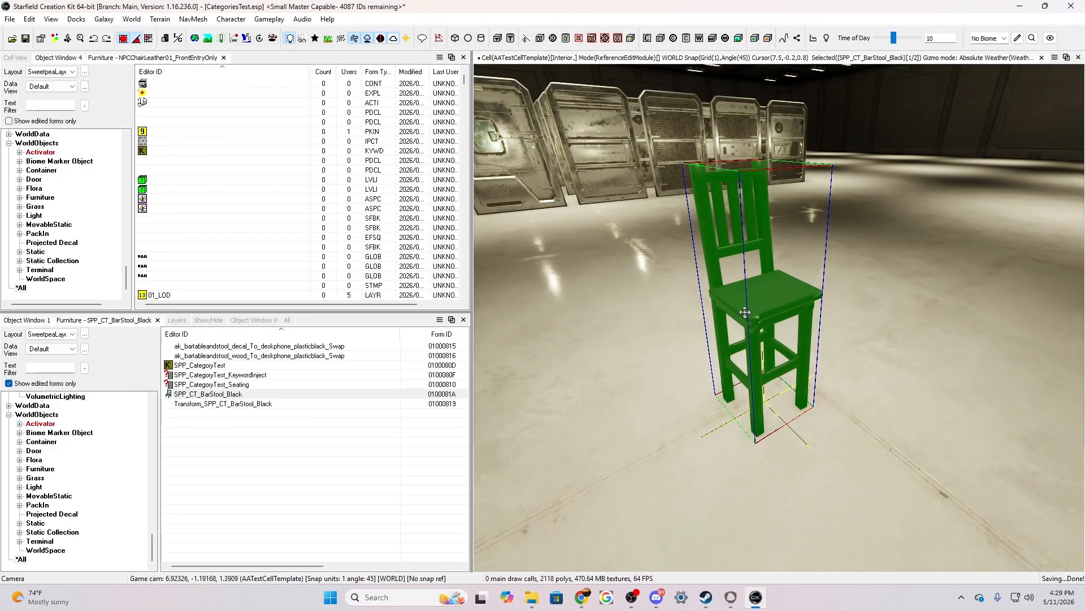
Create a new Constructible Object form with the ID SPP_co_CT_BarStool_Black
scroll(86, 448, up, 20)
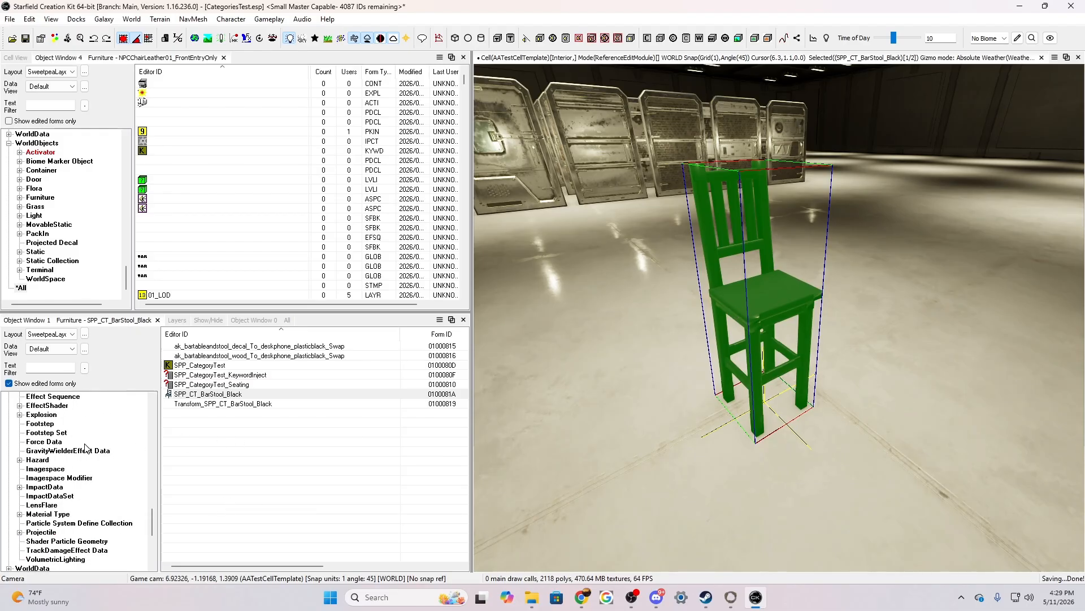
scroll(86, 448, up, 6)
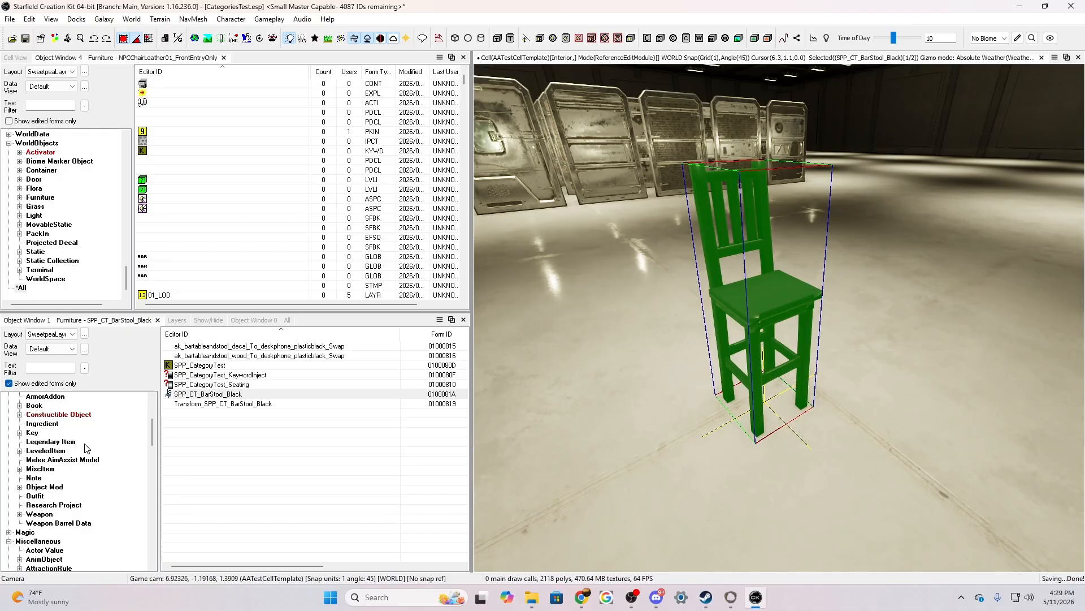
scroll(87, 448, up, 1)
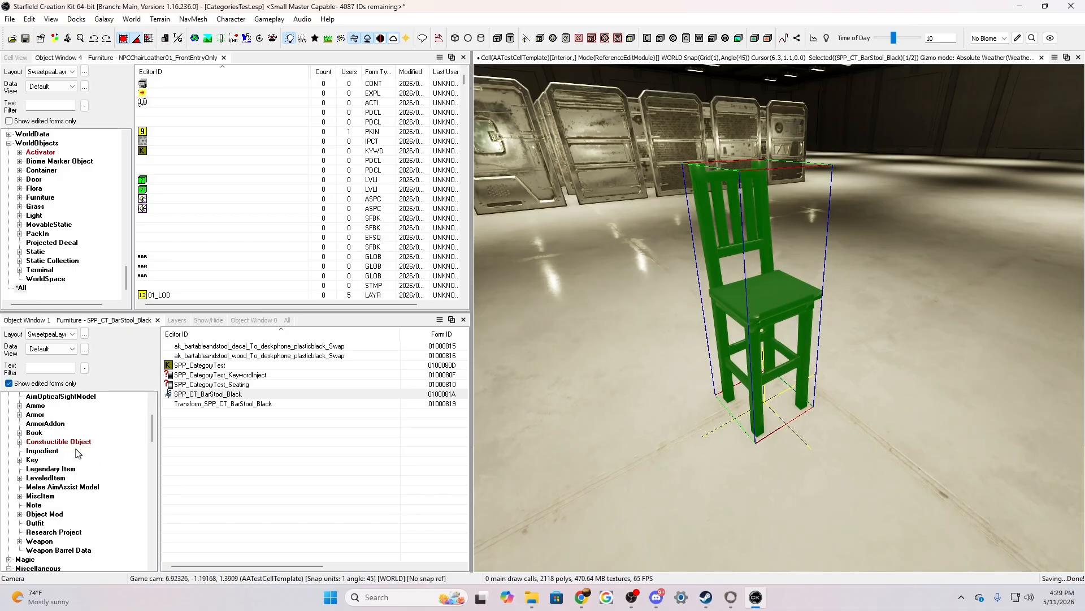
click(63, 442)
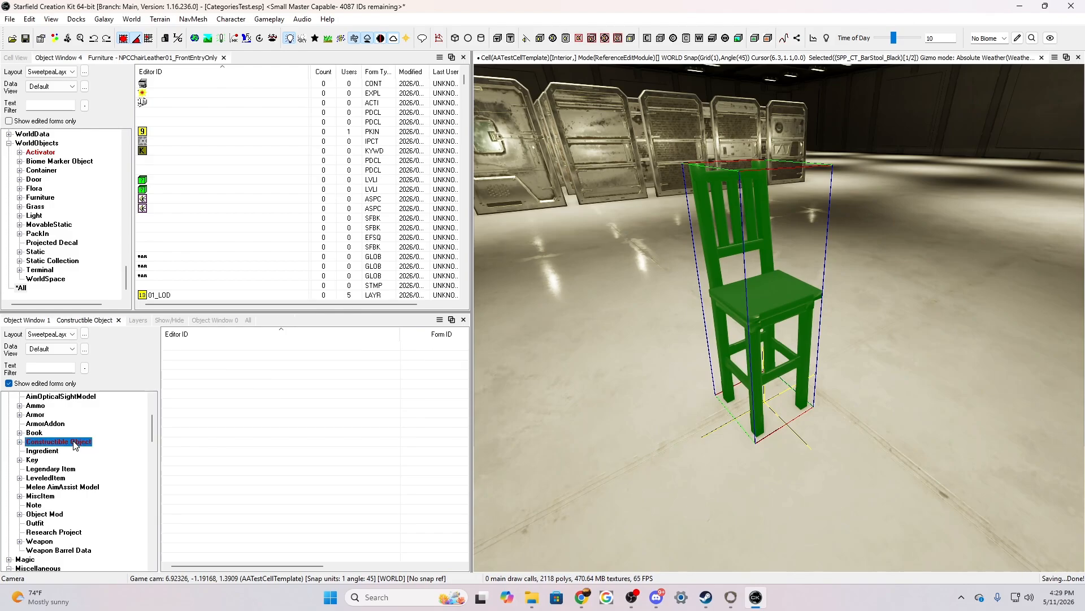
right_click(236, 438)
click(261, 448)
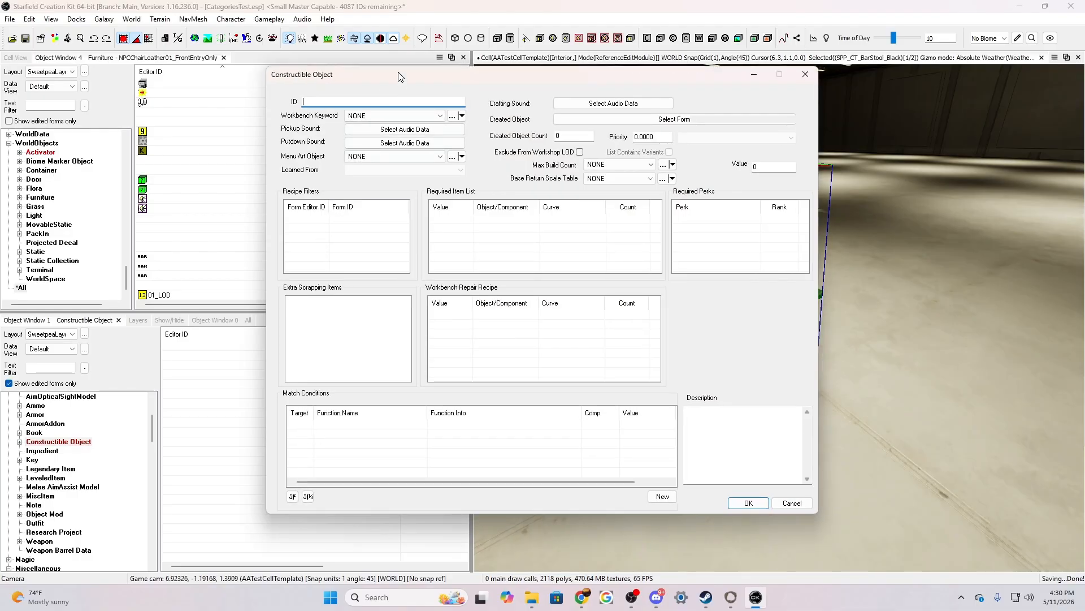
drag(398, 76, 606, 75)
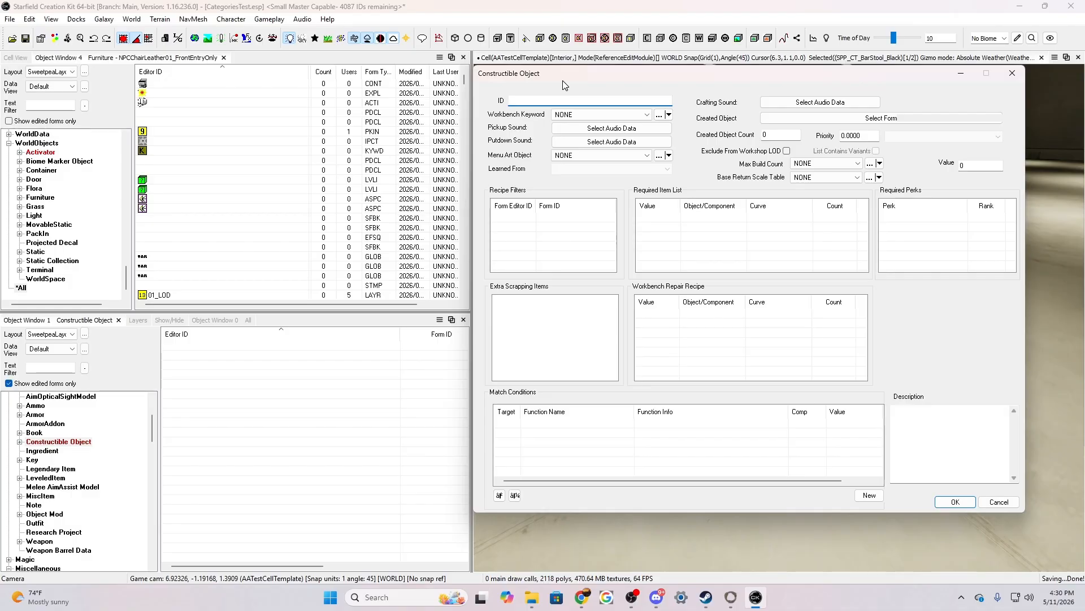
text(SPP_co_CT_BarStool_Black)
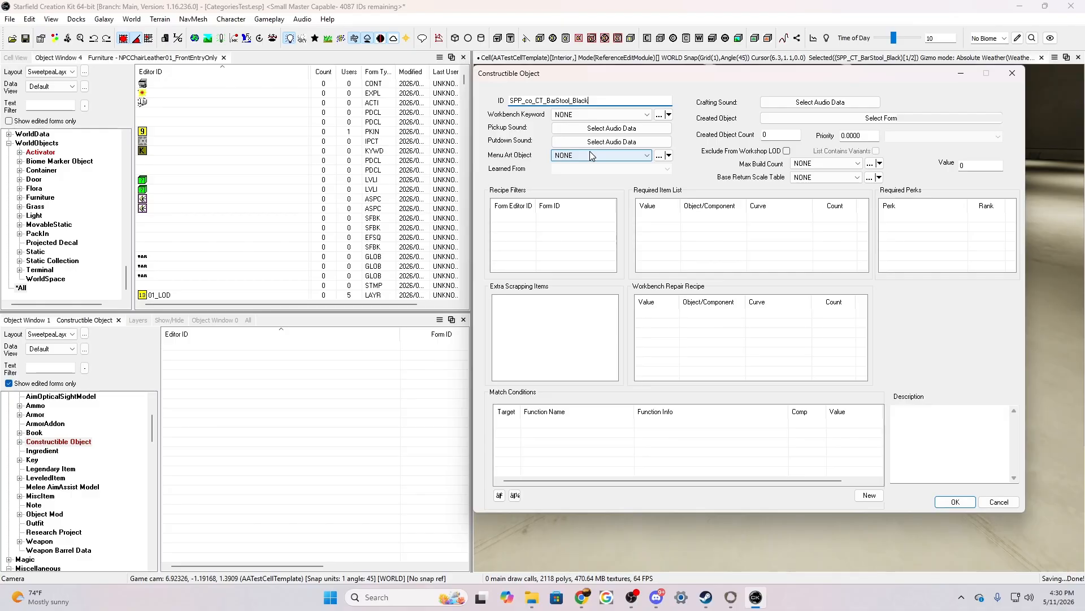
Set the constructible object's Workbench Keyword to OutpostCategoryFurniture
click(600, 116)
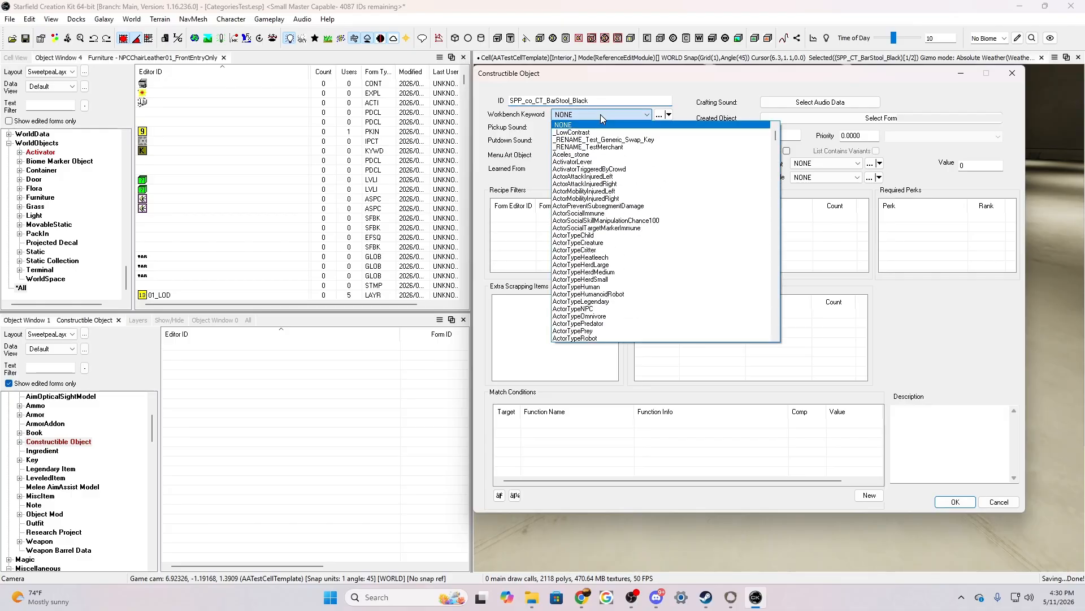
drag(775, 134, 764, 247)
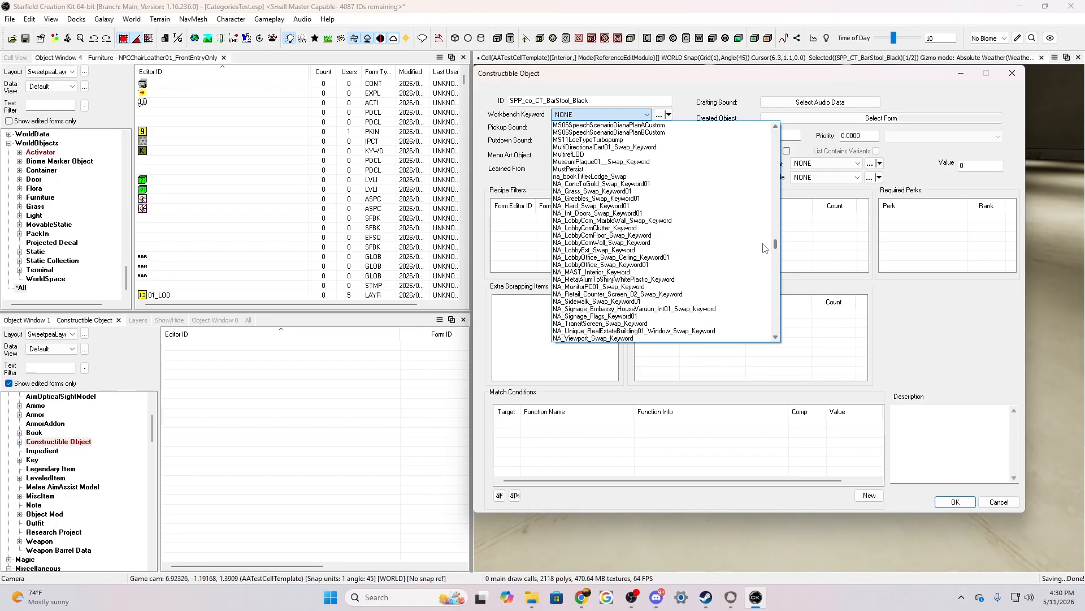
scroll(650, 274, down, 10)
scroll(633, 275, down, 4)
scroll(638, 274, down, 1)
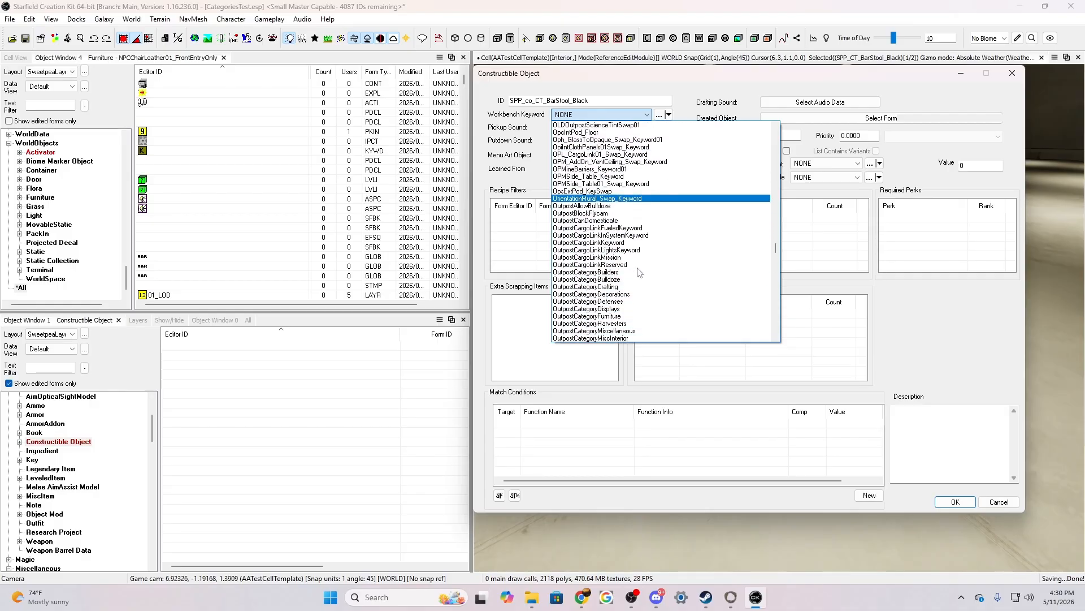
click(584, 316)
Filter the pickup sound's events by UI_outpost and set its start event to UI_Outpost_Item_Generic_3_MD_Up
click(612, 128)
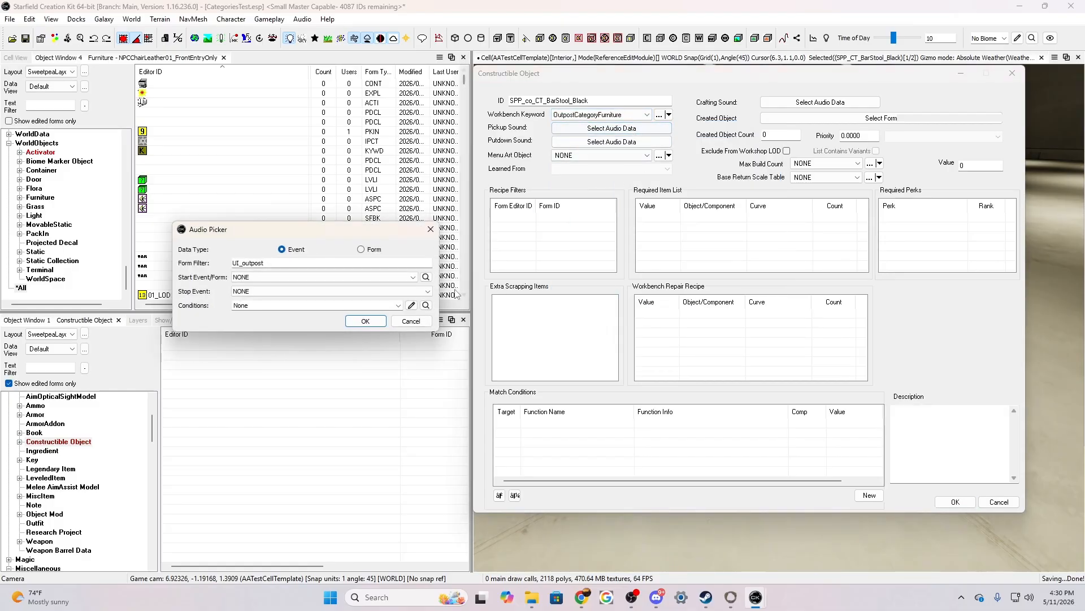
click(256, 280)
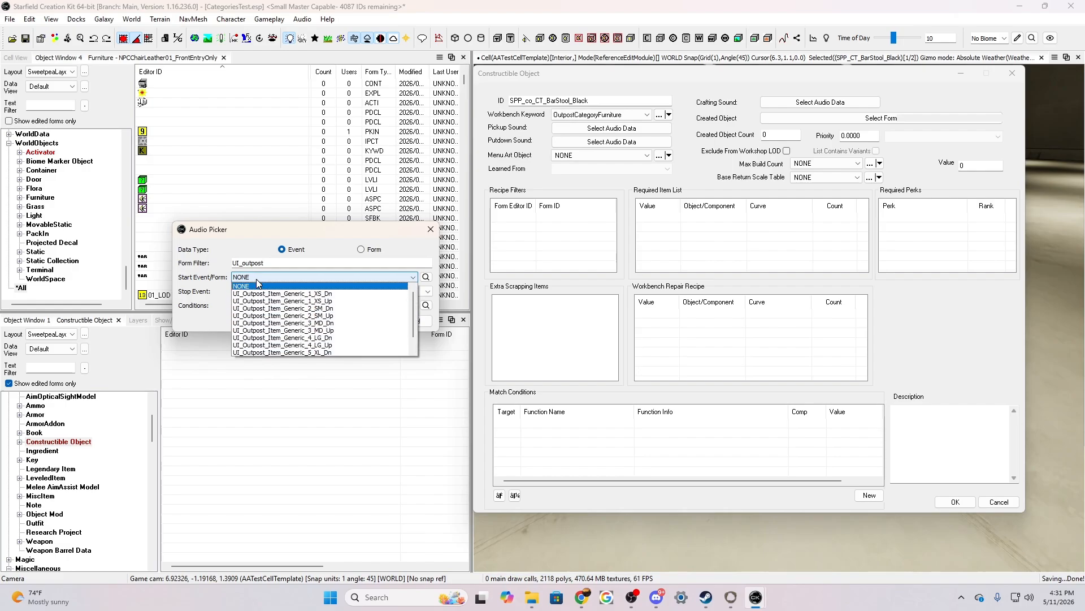
click(285, 330)
click(284, 292)
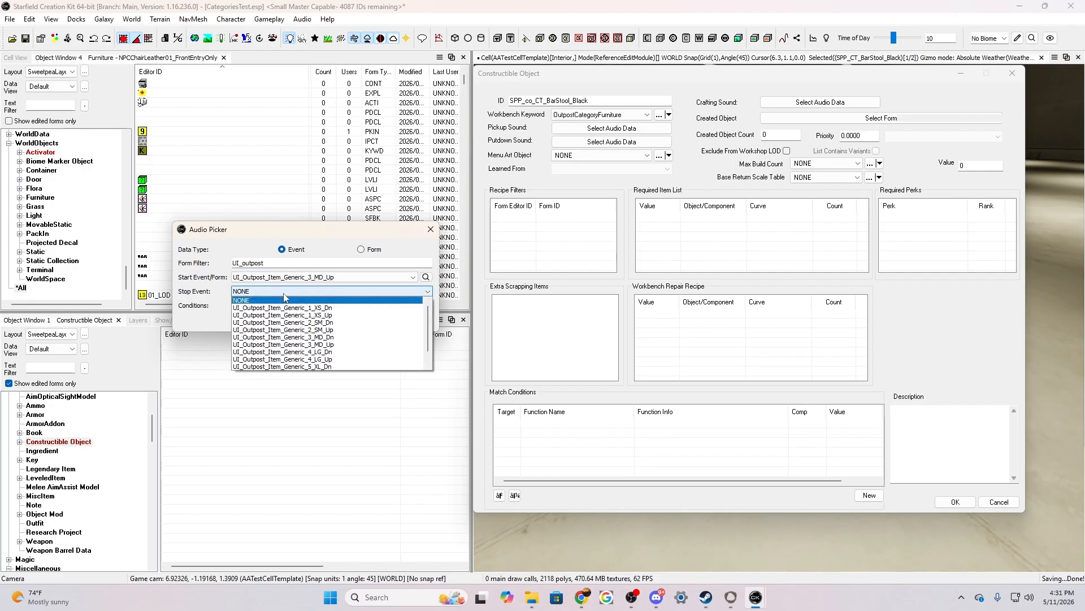
click(282, 338)
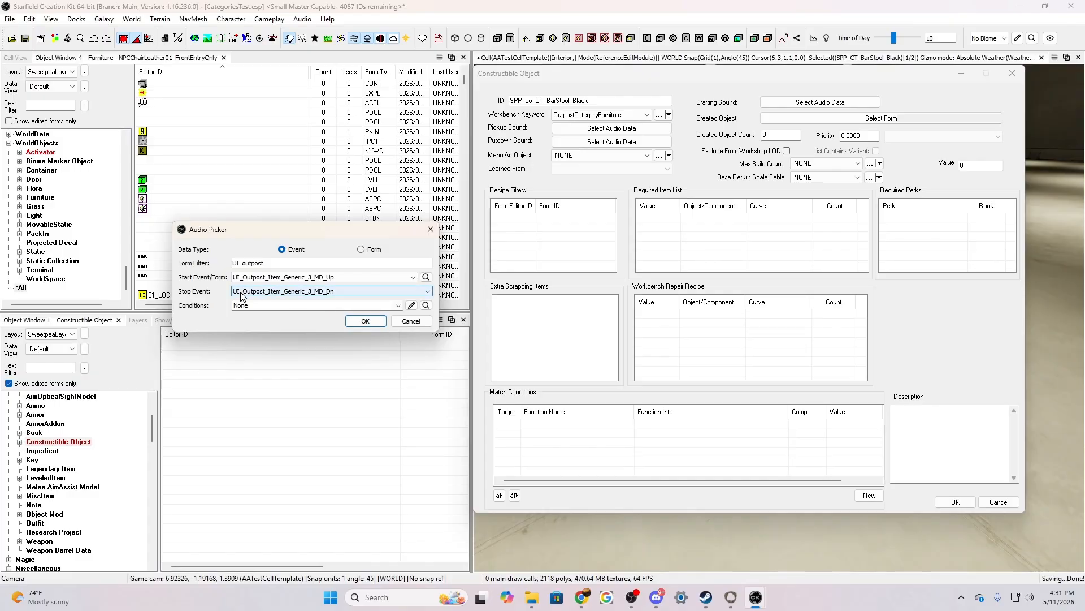
click(331, 292)
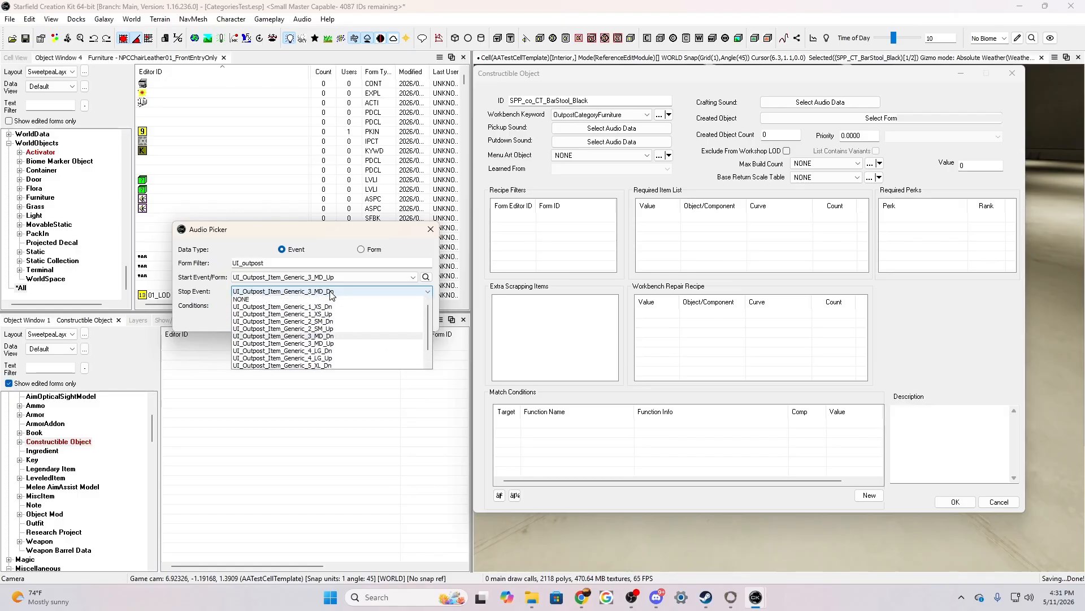
click(239, 301)
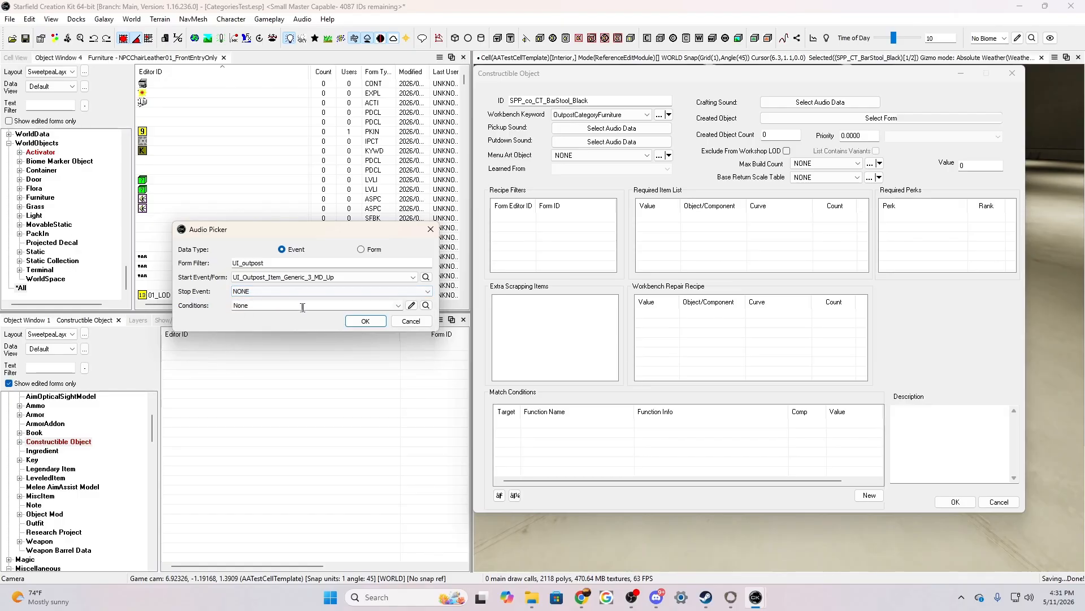
Accept the pickup sound and set the putdown sound's start event to UI_Outpost_Item_Generic_3_MD_Dn
click(350, 320)
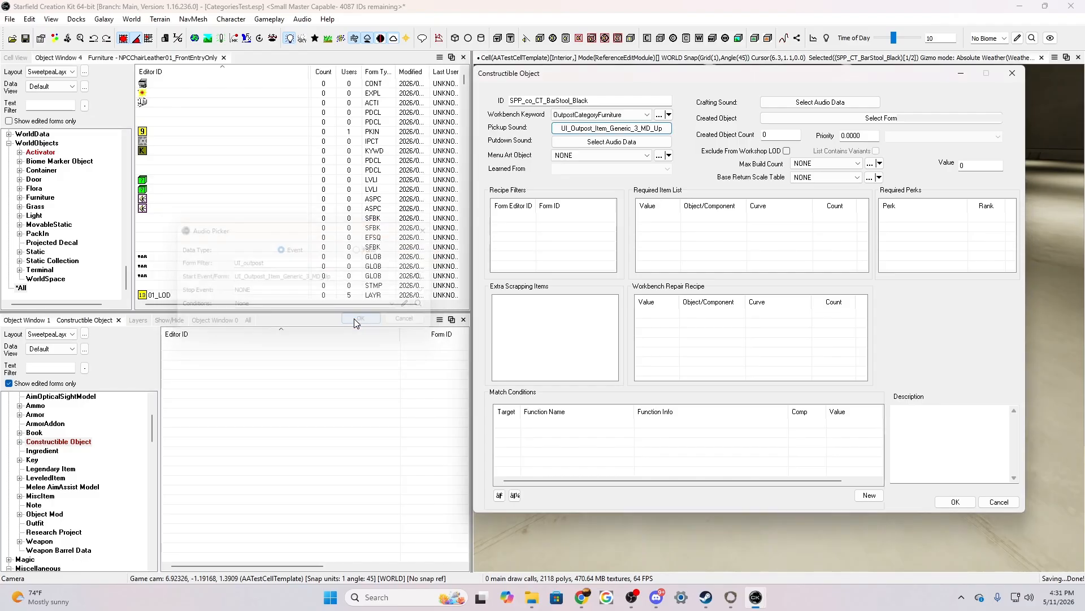
click(611, 142)
click(360, 277)
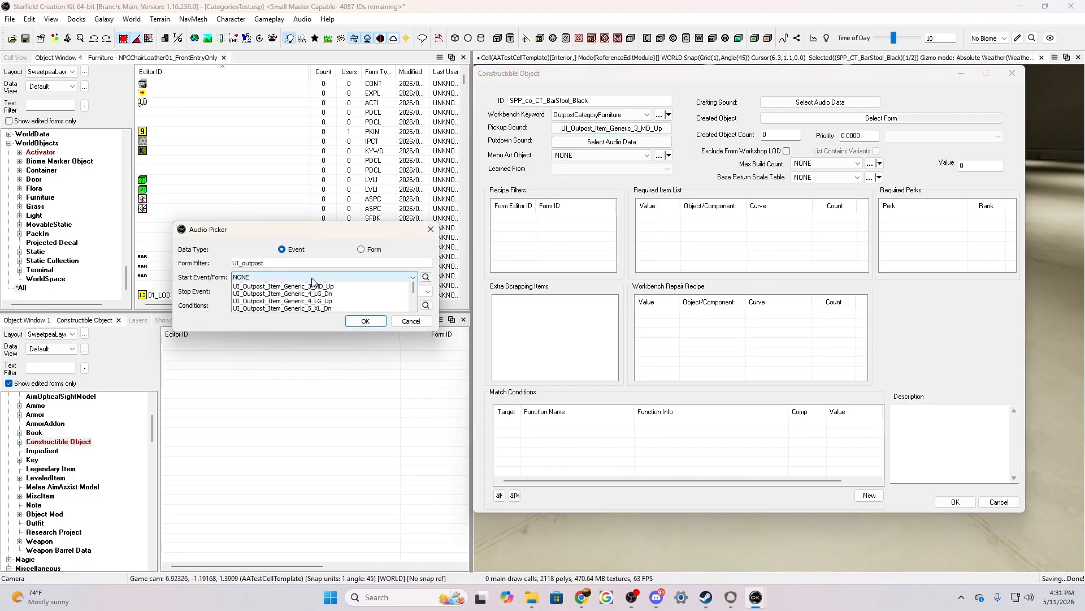
click(306, 323)
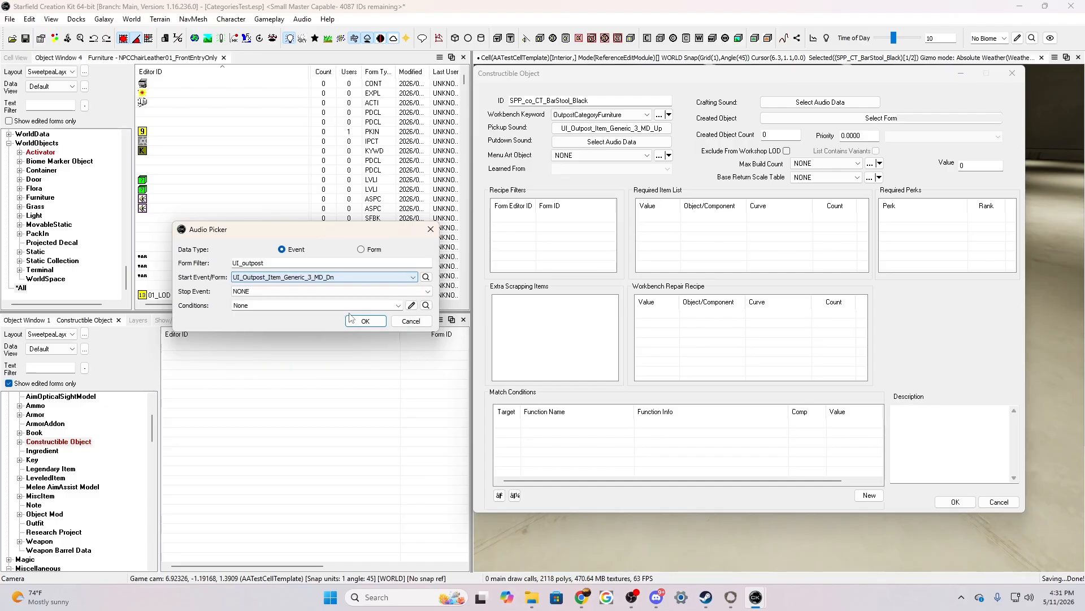
click(354, 321)
Set the Created Object Count to 1 and the Priority to 500
click(780, 134)
key(BackSpace)
text(1)
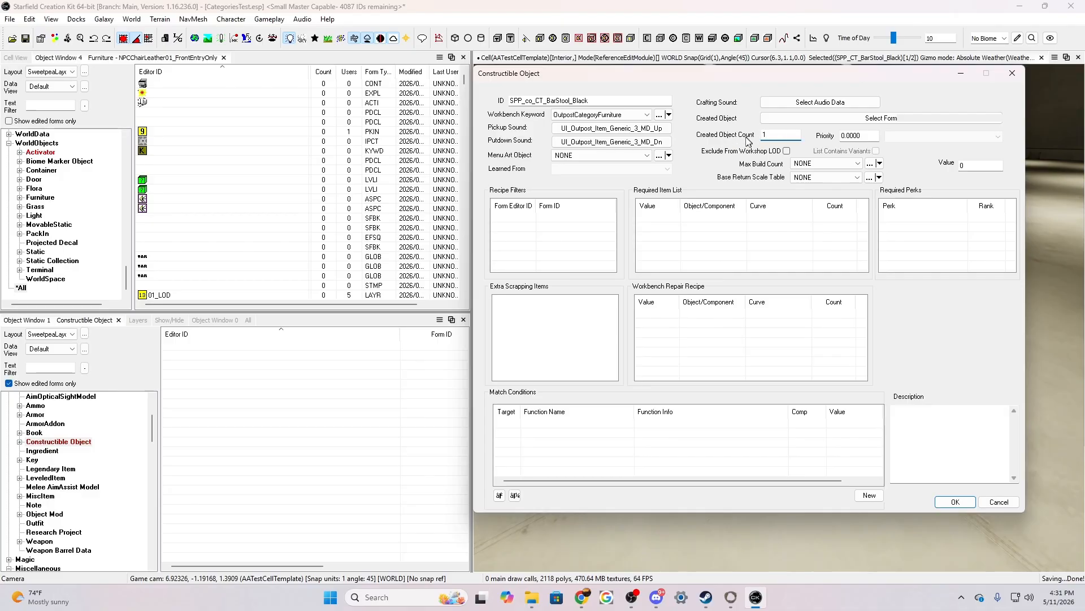
click(841, 135)
text(50)
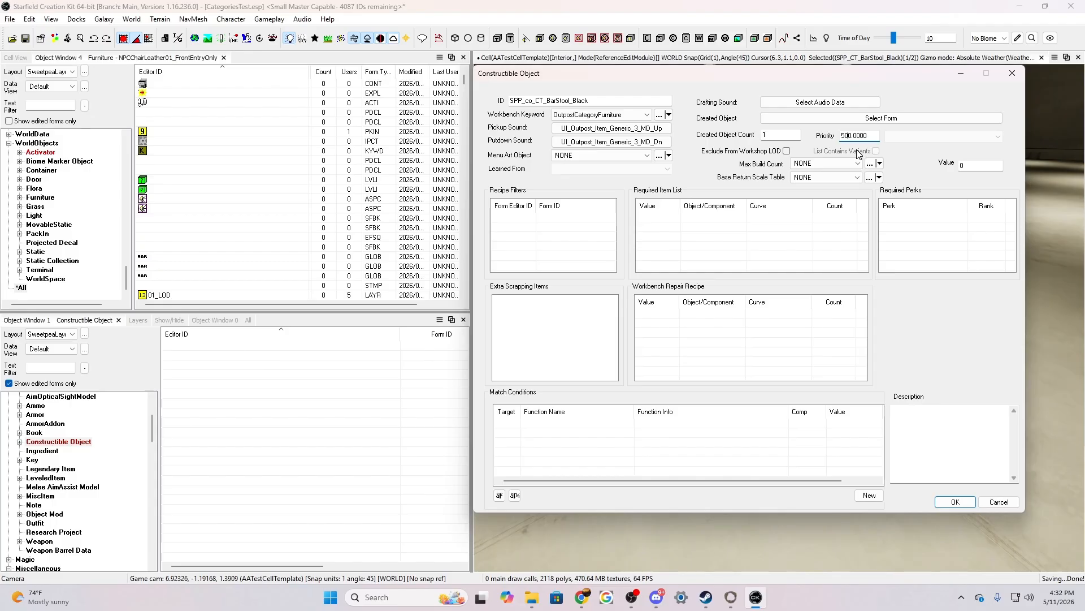
Filter the forms by SPP and choose the SPP_CT_BarStool_Black furniture as the Created Object
click(847, 118)
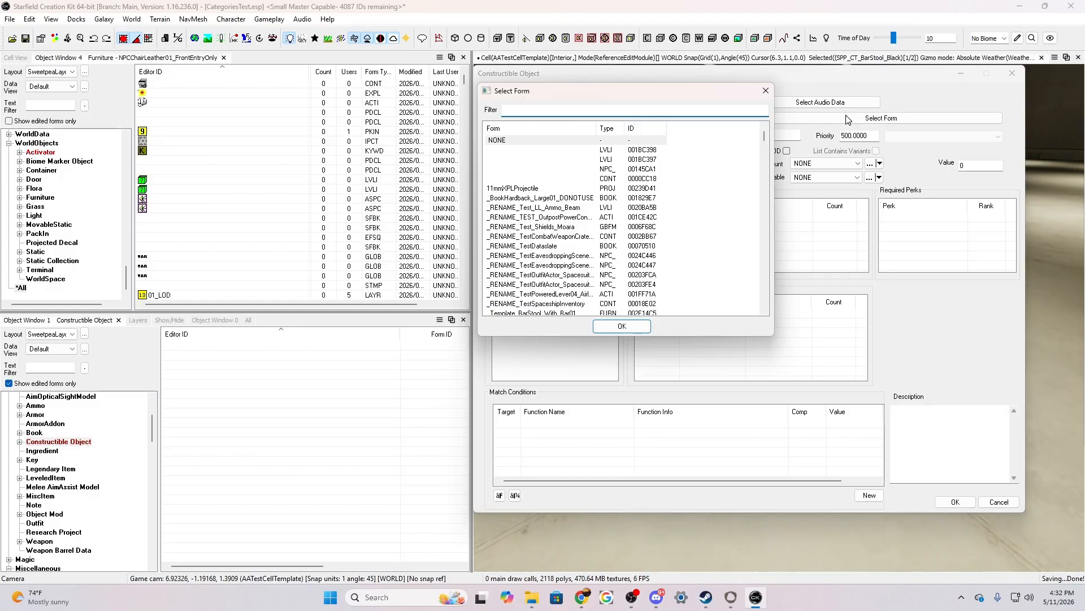
scroll(661, 240, down, 15)
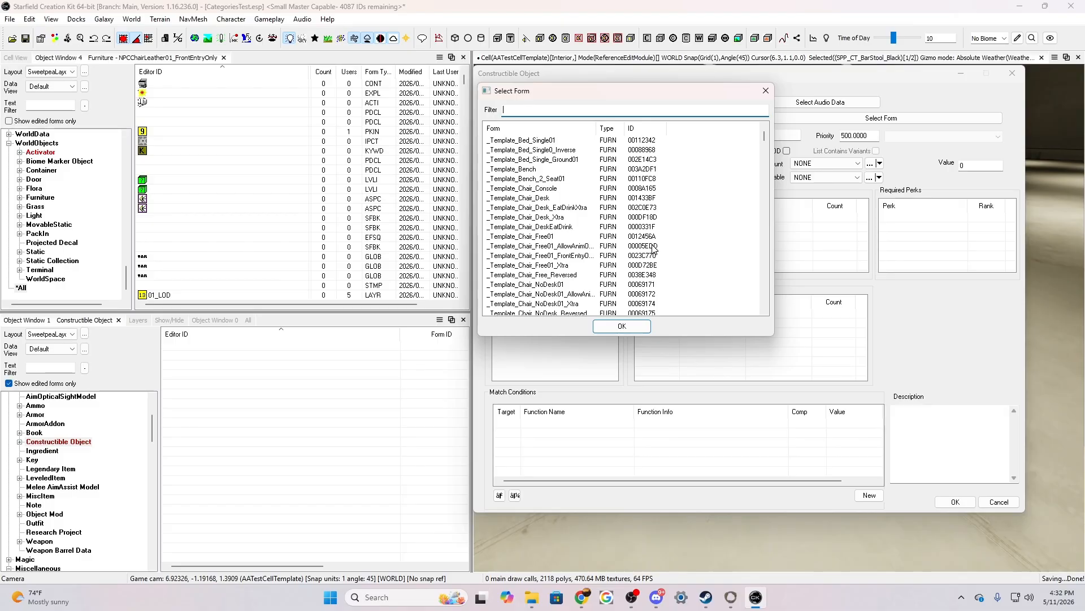
text(SPP)
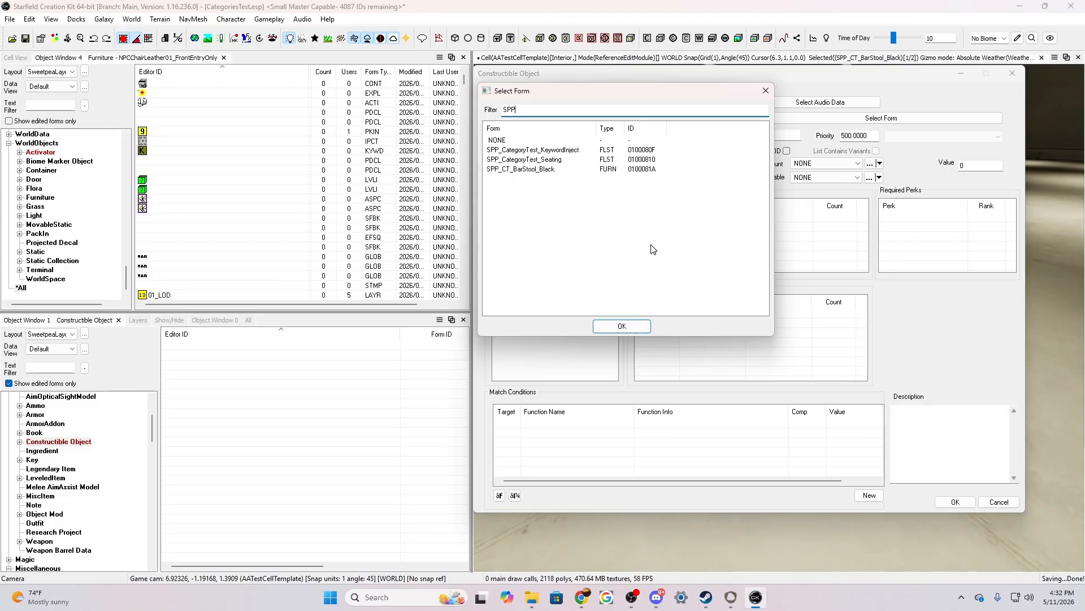
click(522, 171)
click(621, 325)
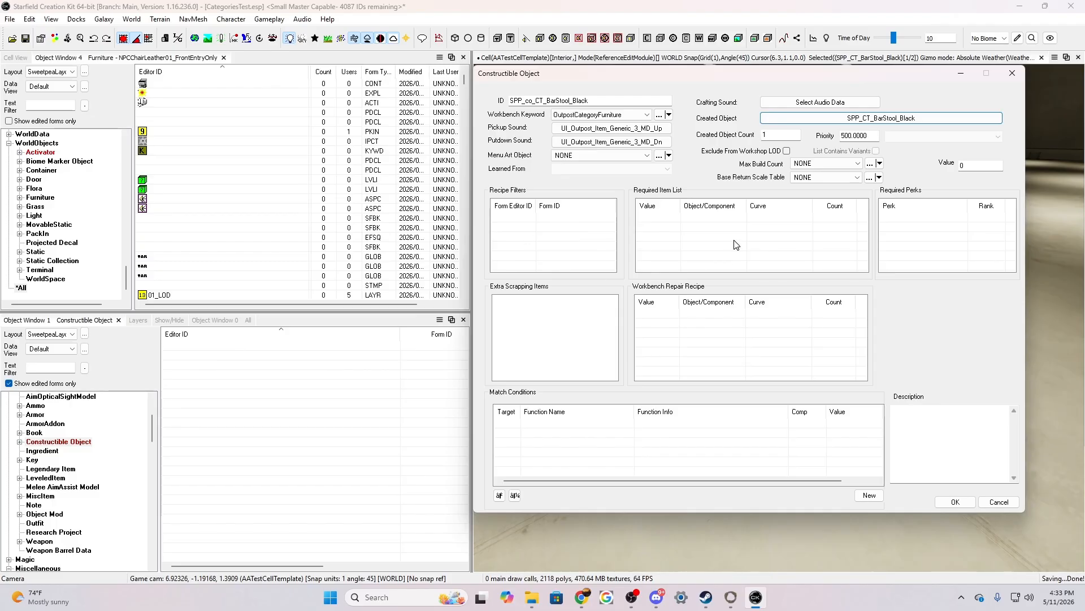
Add ResOrgCommonStructural to the Required Item List with a value of 4, filtering the forms by resorg
right_click(701, 232)
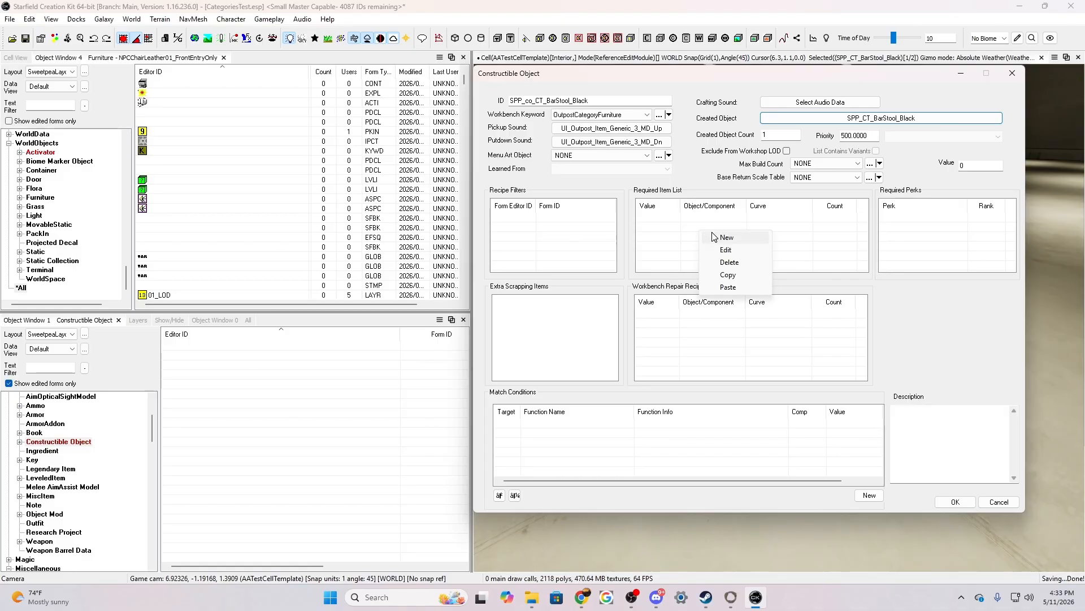
click(727, 238)
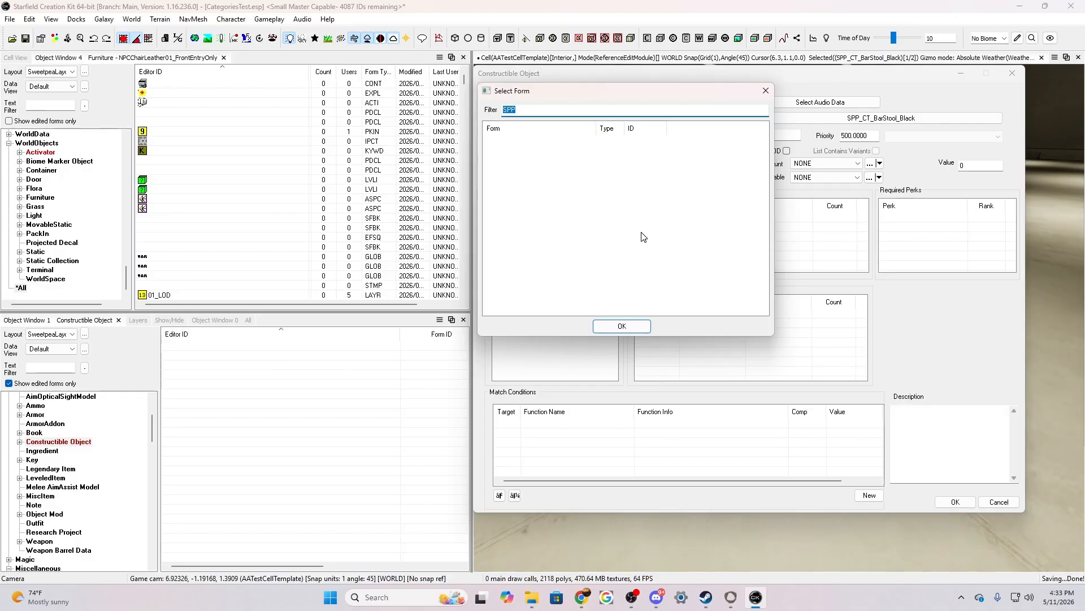
text(re)
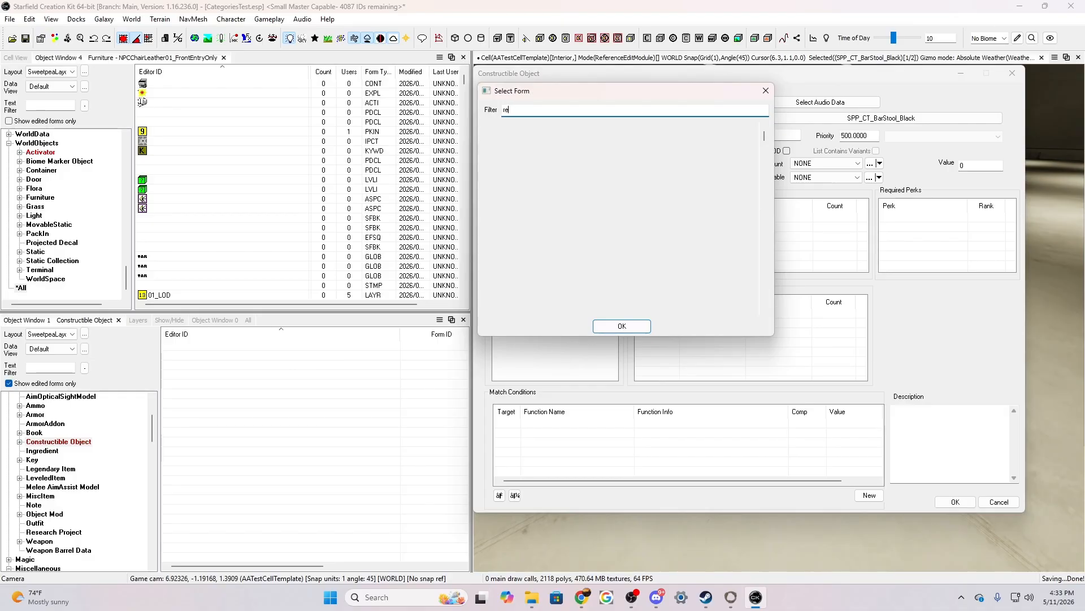
text(cord)
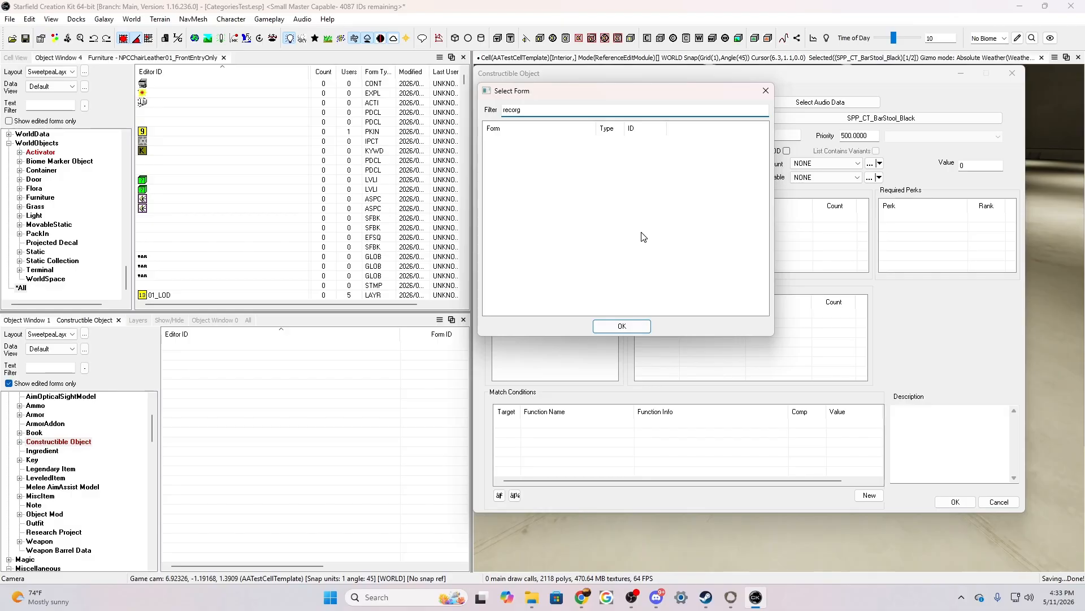
key(BackSpace)
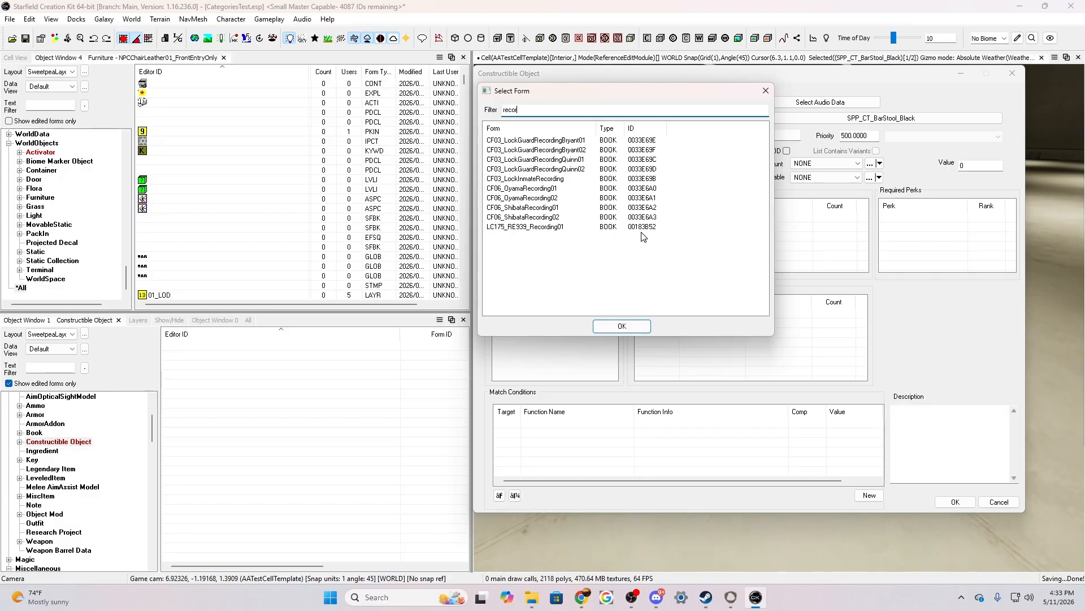
key(BackSpace)
key(BackSpace)
text(s)
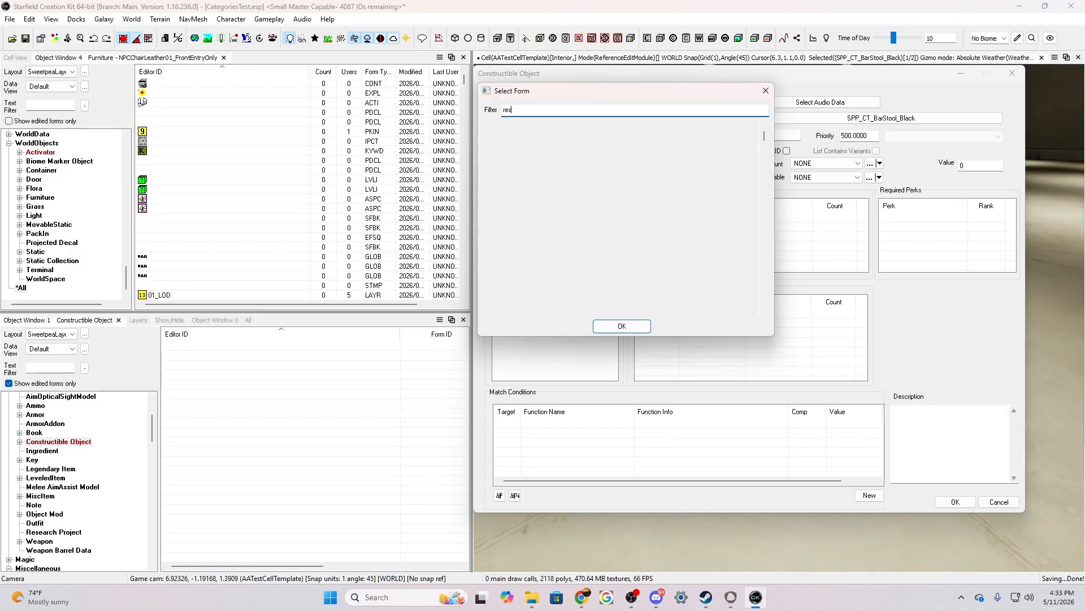
text(org)
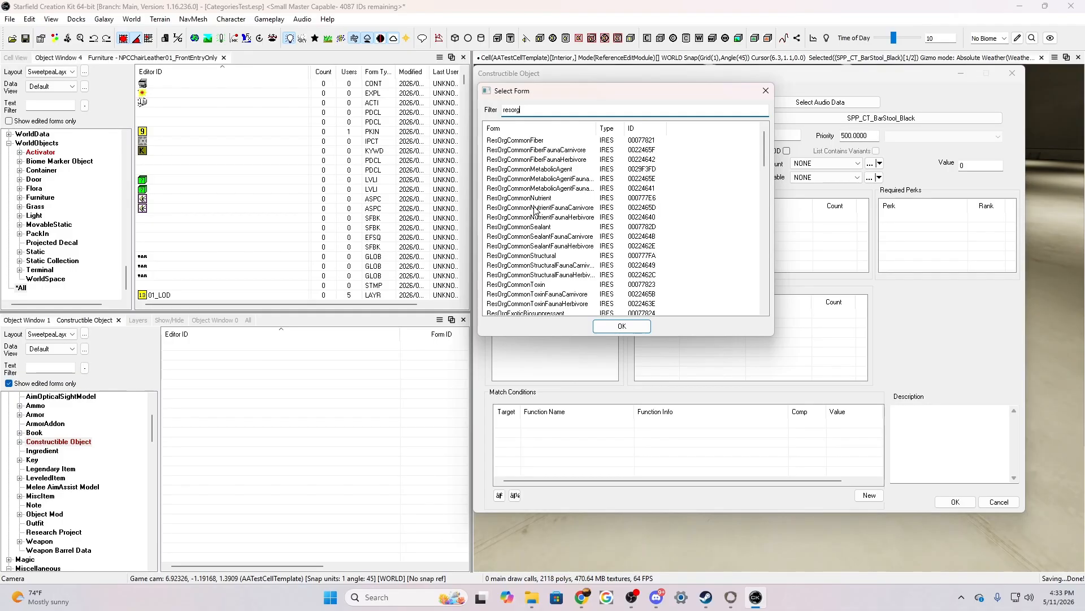
click(523, 255)
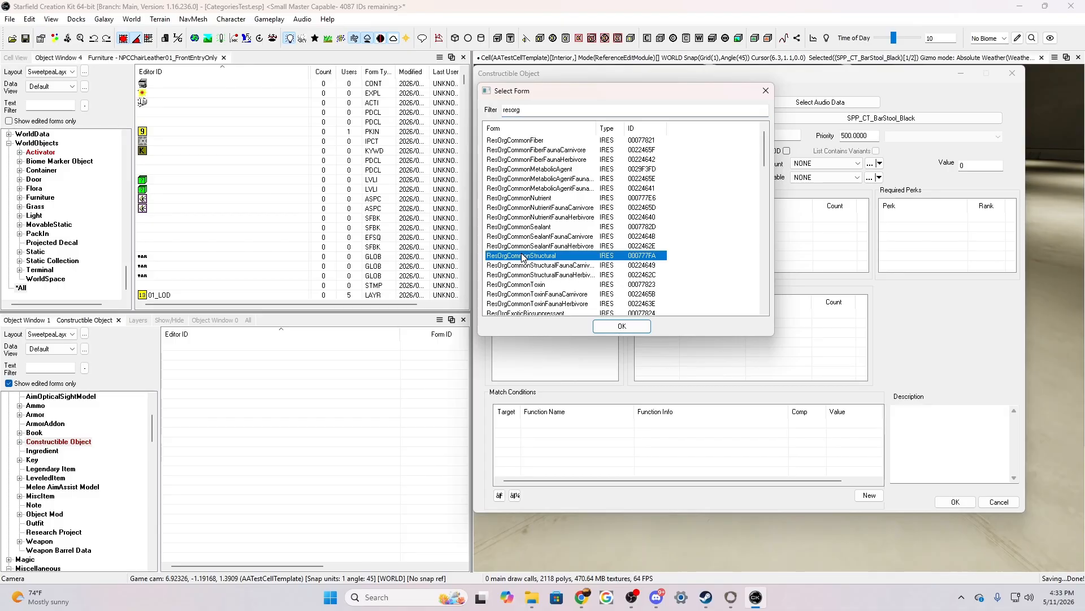
click(626, 327)
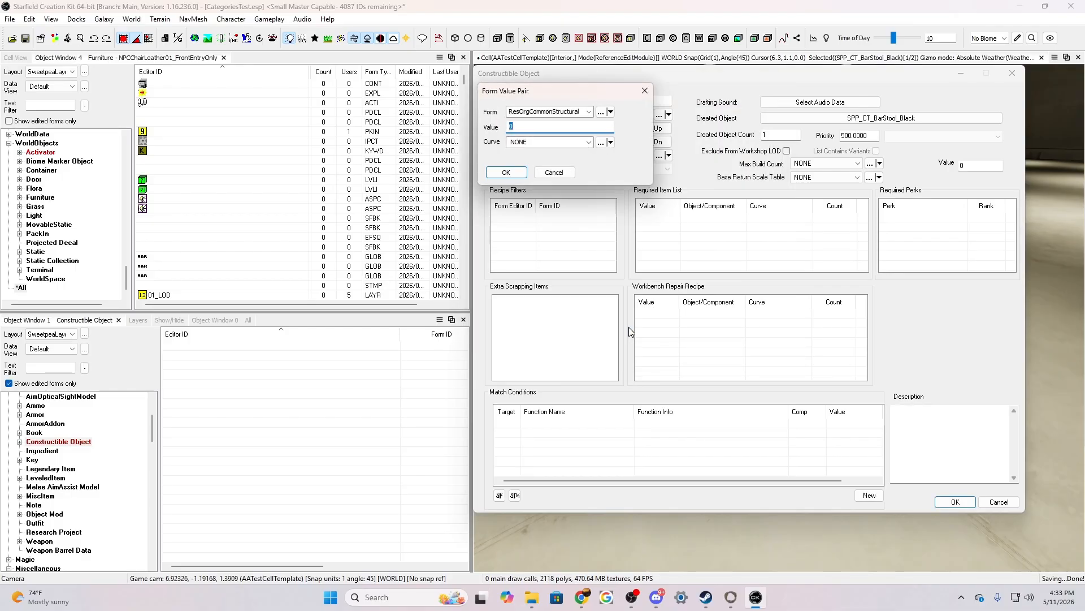
text(4)
click(506, 173)
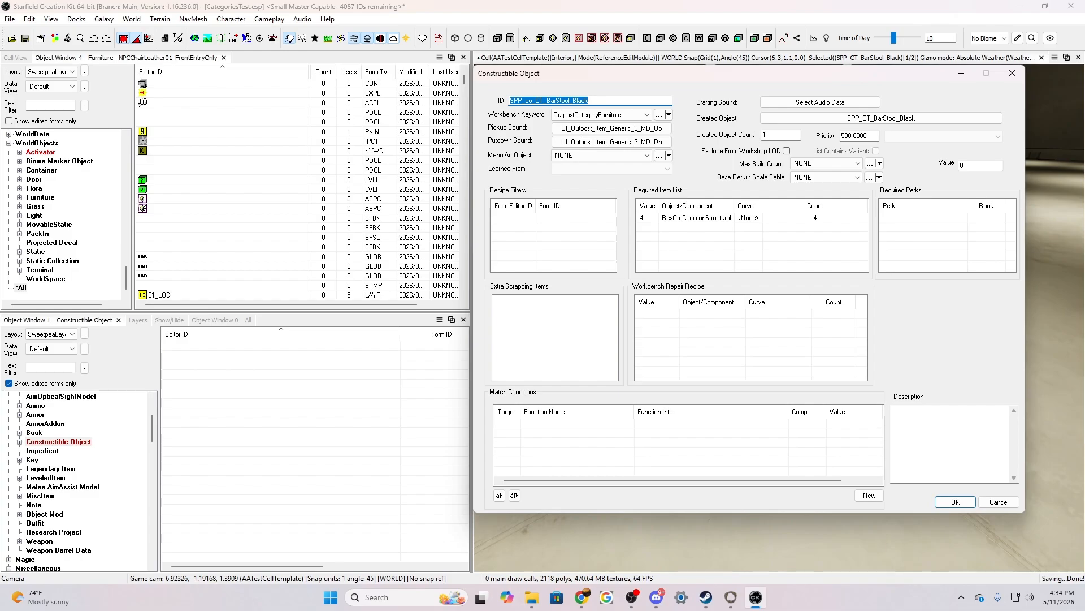
Accept the SPP_co_CT_BarStool_Black constructible object and start another new constructible object
click(945, 441)
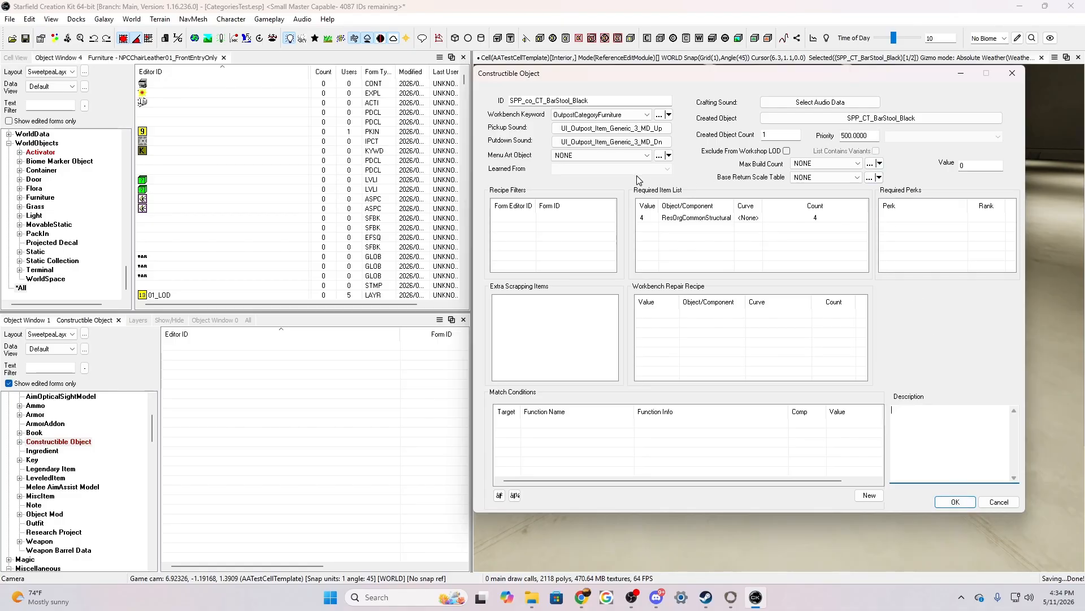
click(956, 502)
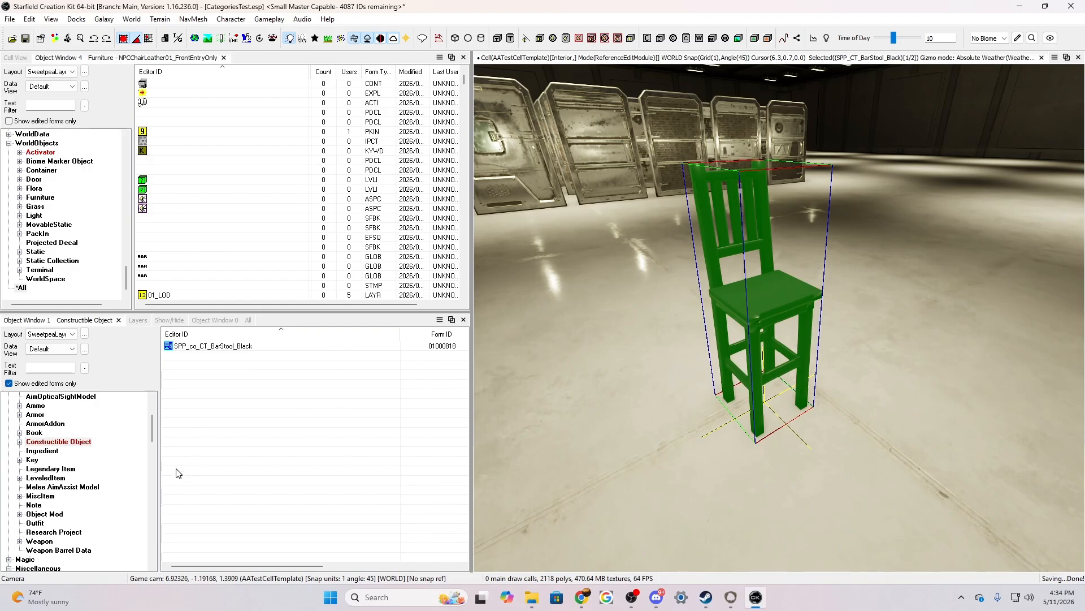
right_click(228, 422)
click(255, 426)
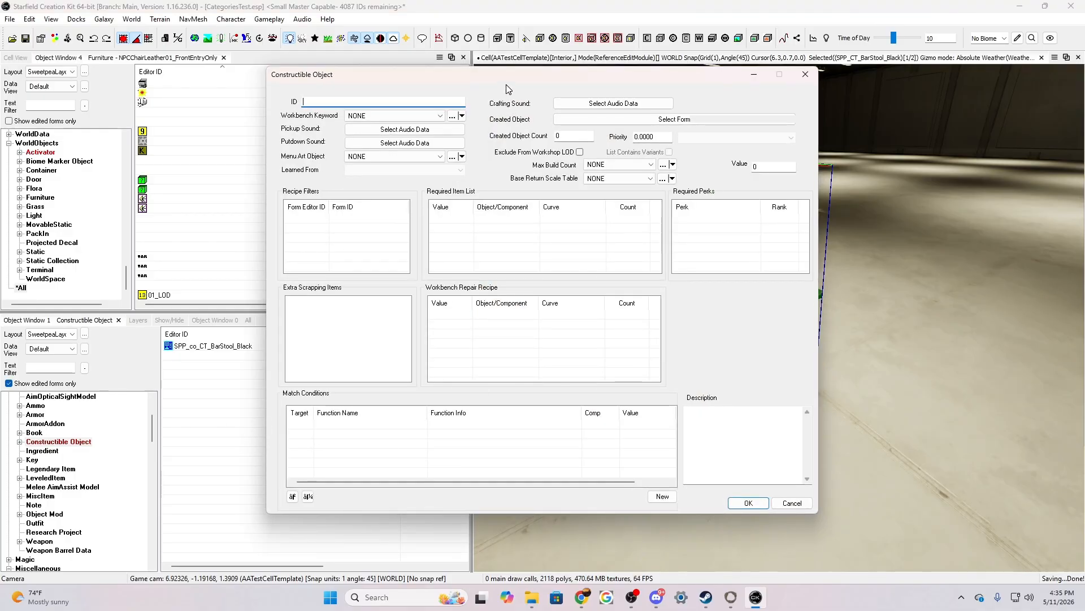
Give the new constructible object the ID SPP_CT_List_Seating
text(SPP_CT_SeatingList)
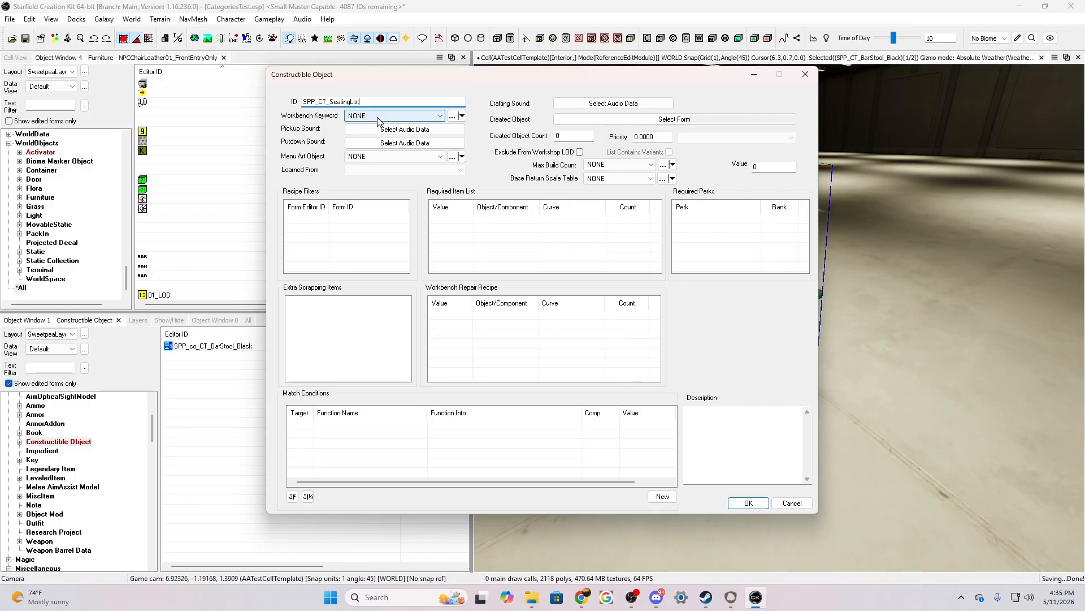
key(BackSpace)
key(BackSpace)
key(BackSpace)
key(BackSpace)
key(BackSpace)
key(BackSpace)
key(BackSpace)
key(BackSpace)
key(BackSpace)
key(BackSpace)
key(BackSpace)
text(List)
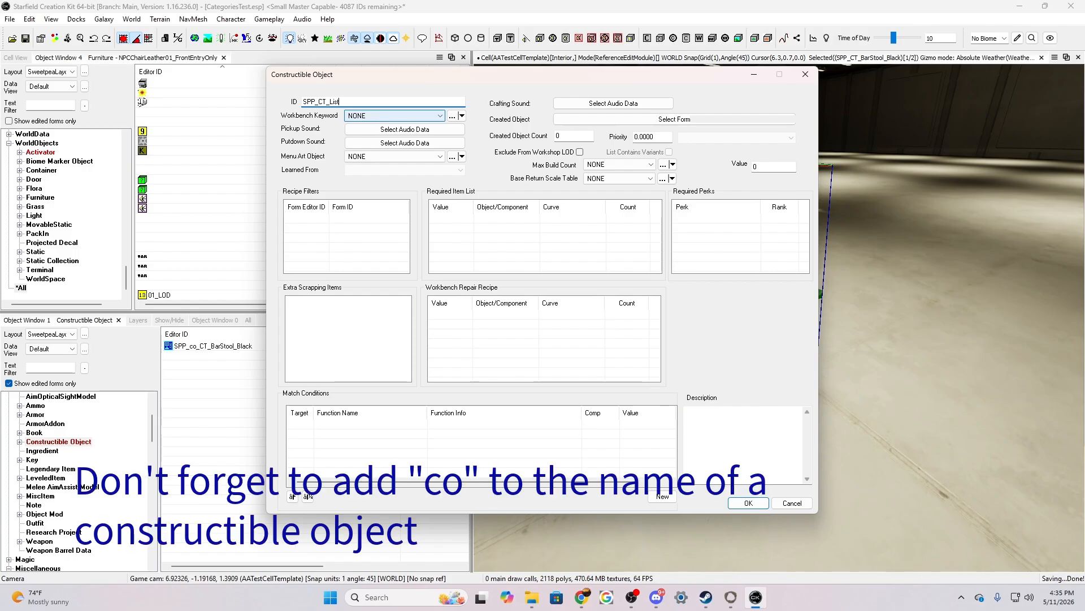
text(_Seating)
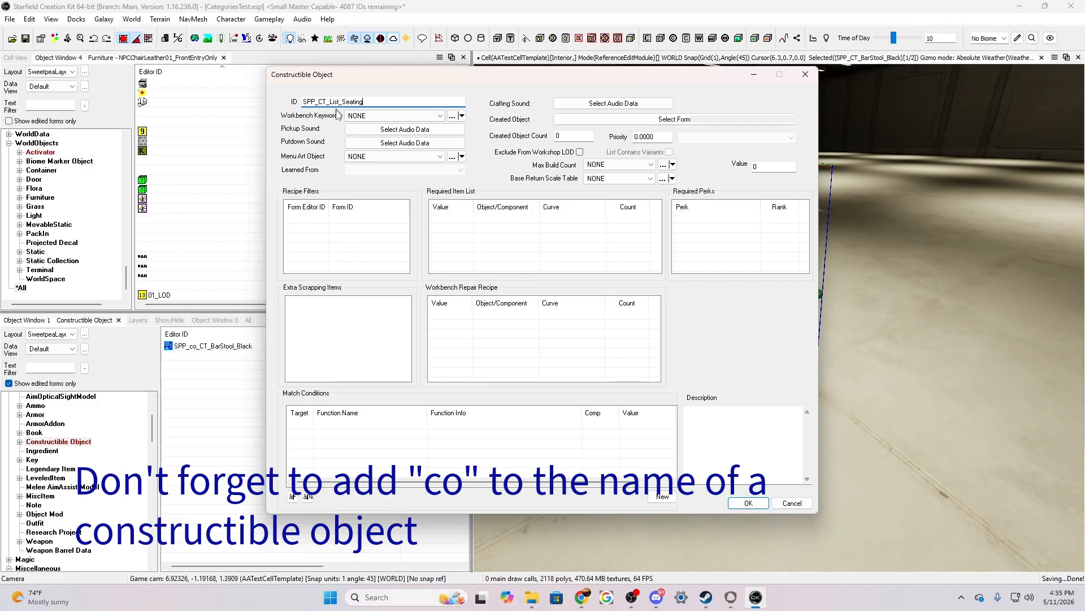
Set the Workbench Keyword of the seating list object to OutpostCategoryFurniture
click(389, 115)
drag(565, 142, 570, 229)
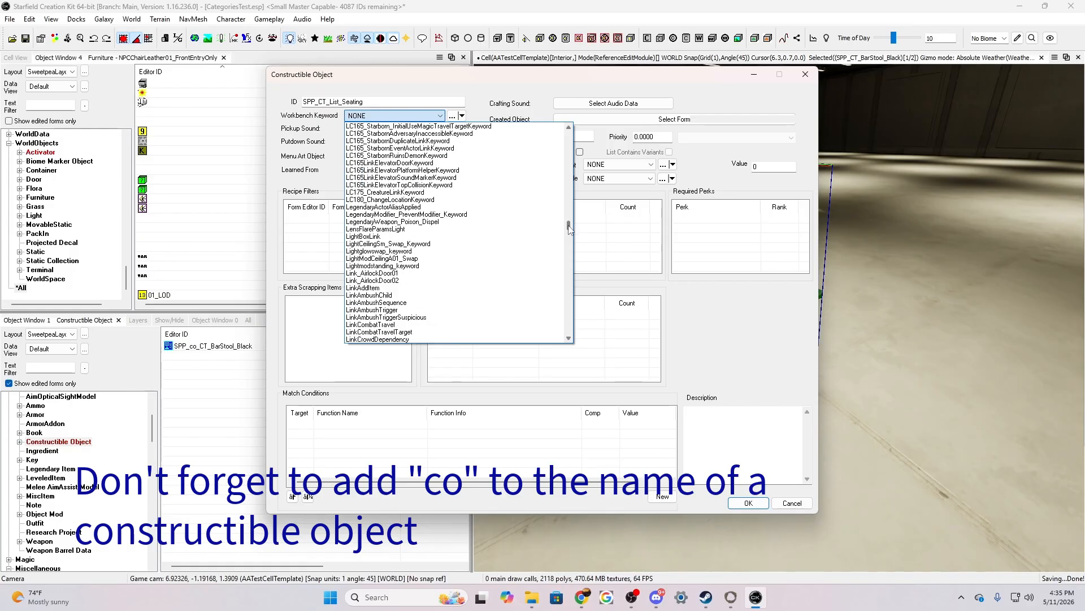
drag(570, 229, 569, 247)
scroll(478, 257, down, 5)
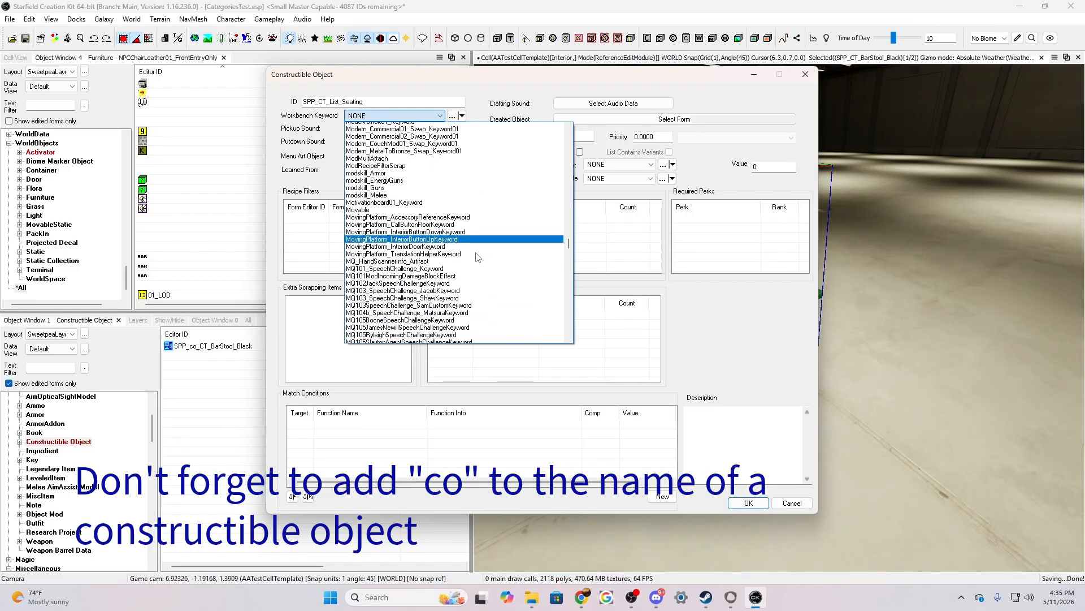
scroll(478, 257, down, 6)
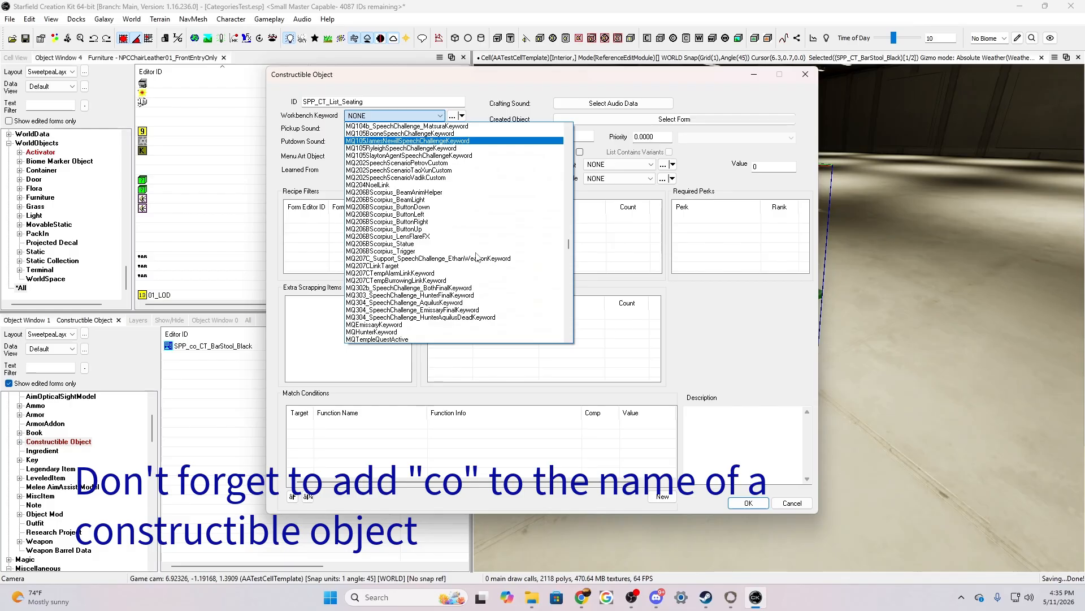
scroll(478, 257, down, 10)
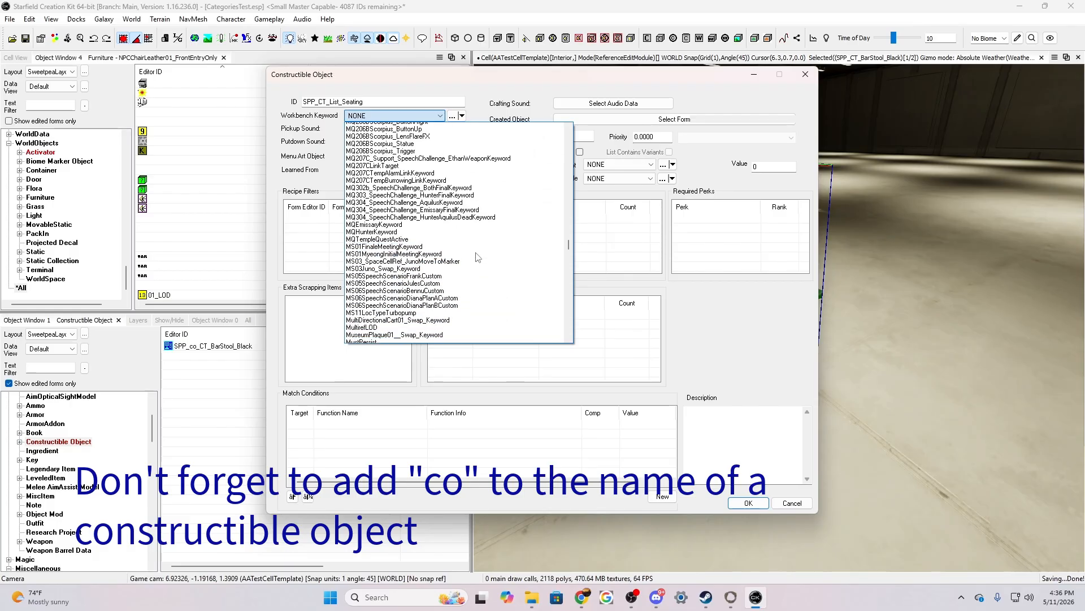
scroll(479, 257, down, 11)
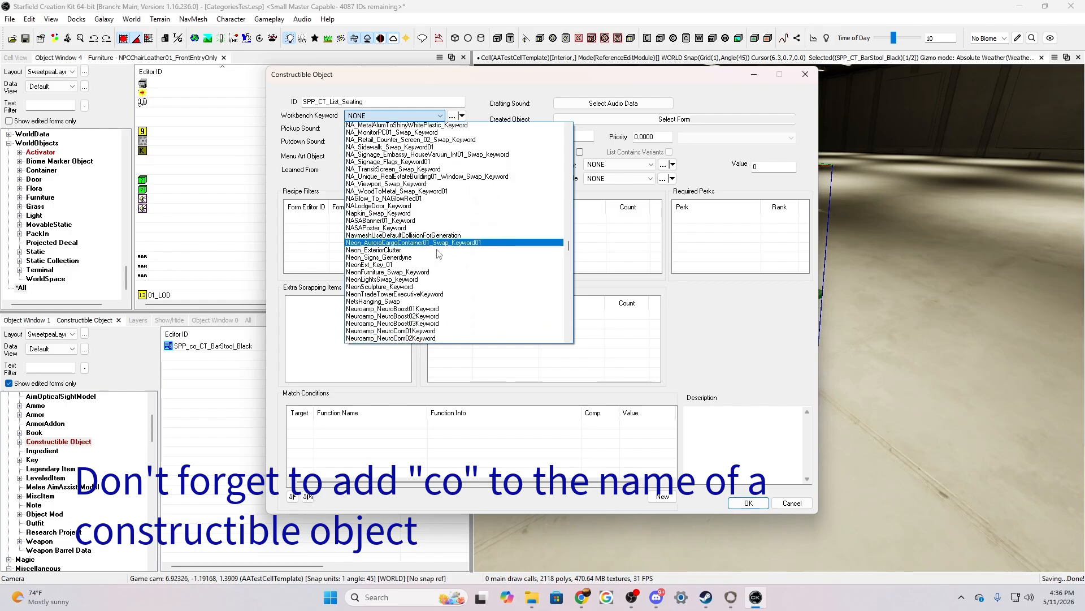
scroll(439, 254, down, 1)
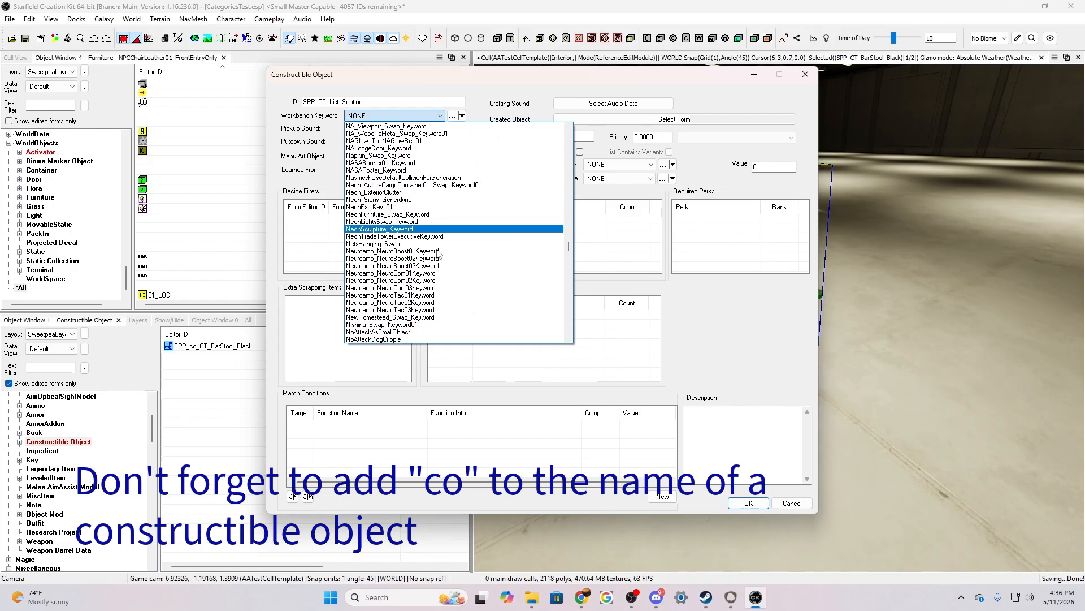
scroll(439, 253, down, 4)
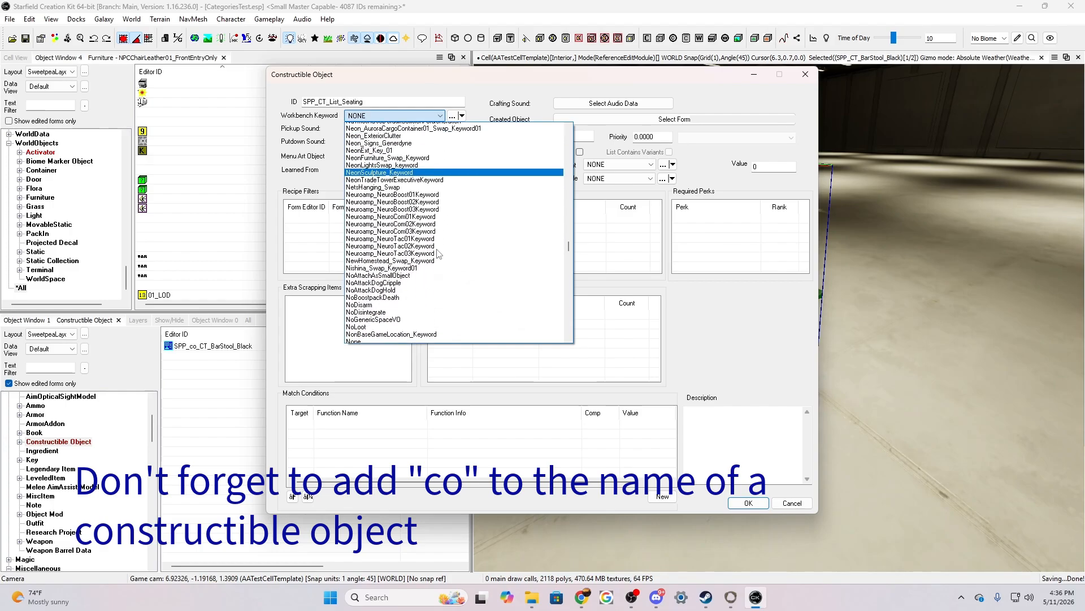
scroll(439, 253, down, 1)
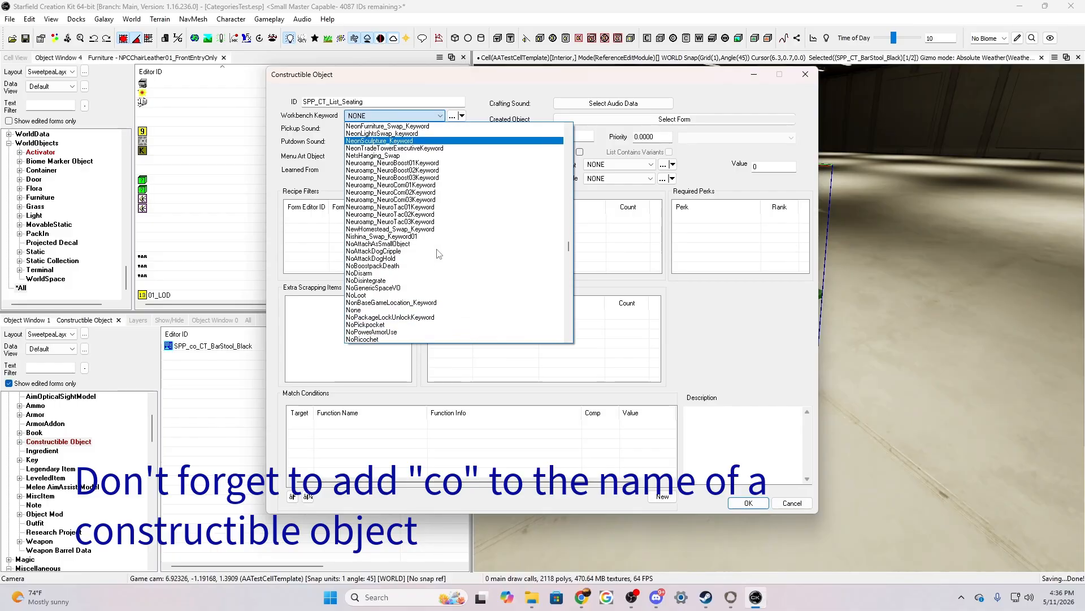
scroll(439, 253, down, 8)
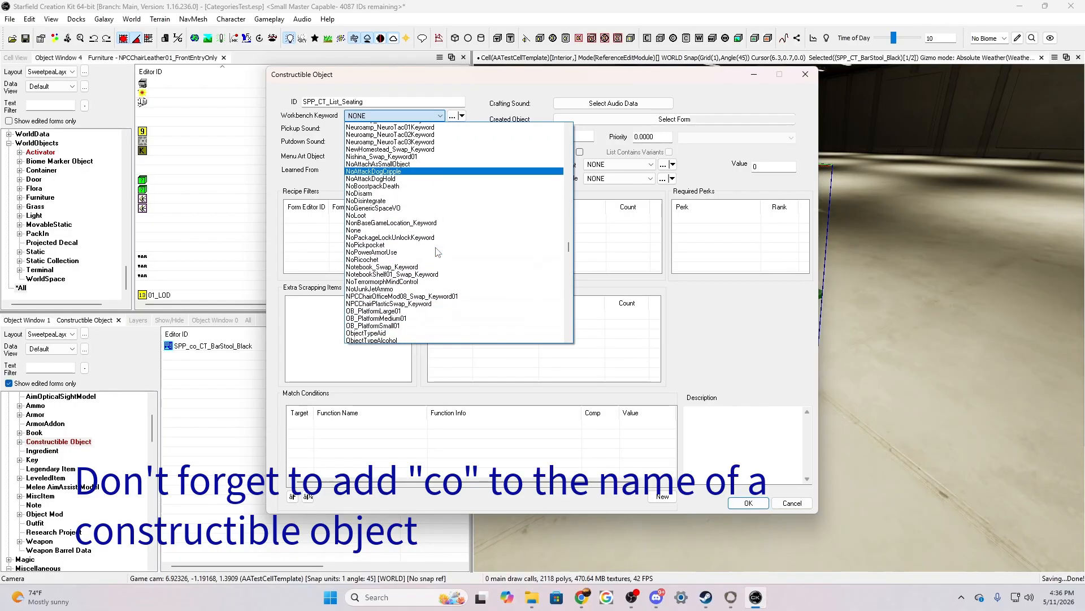
scroll(439, 252, down, 4)
scroll(439, 253, down, 7)
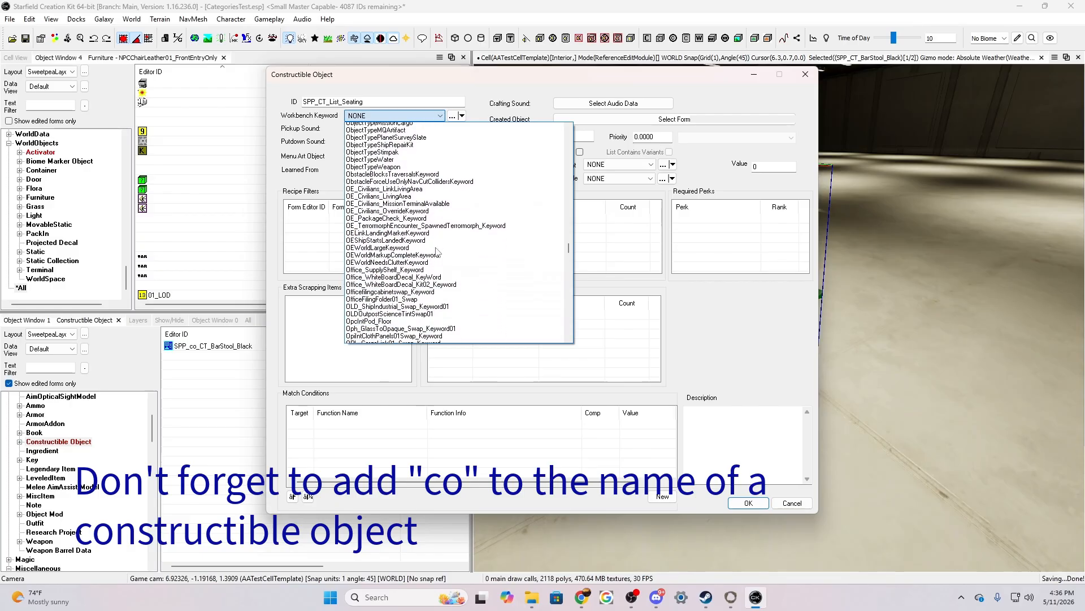
scroll(439, 252, down, 5)
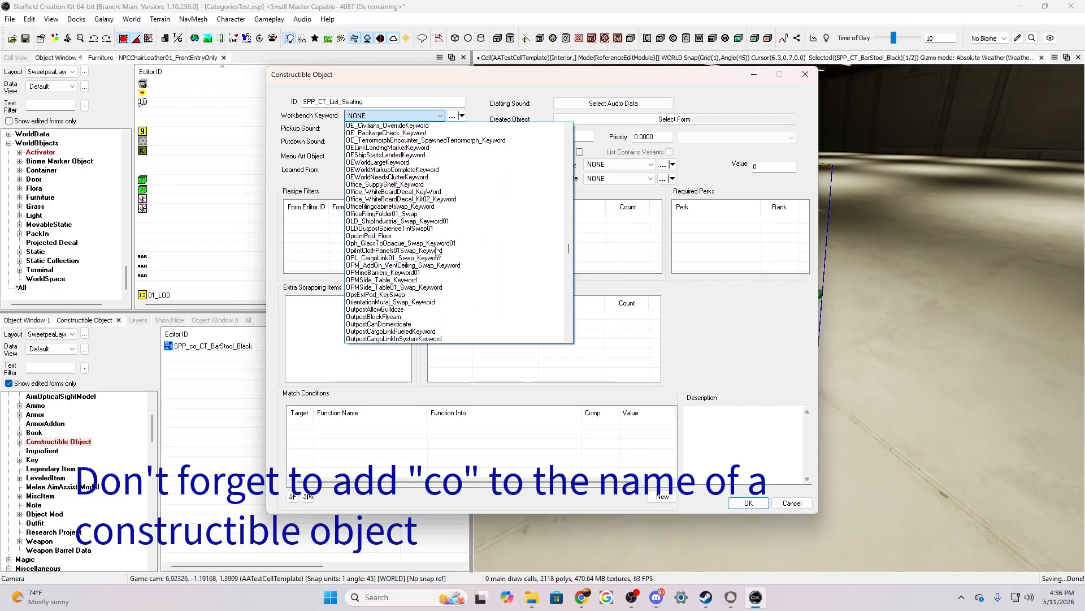
scroll(439, 253, down, 3)
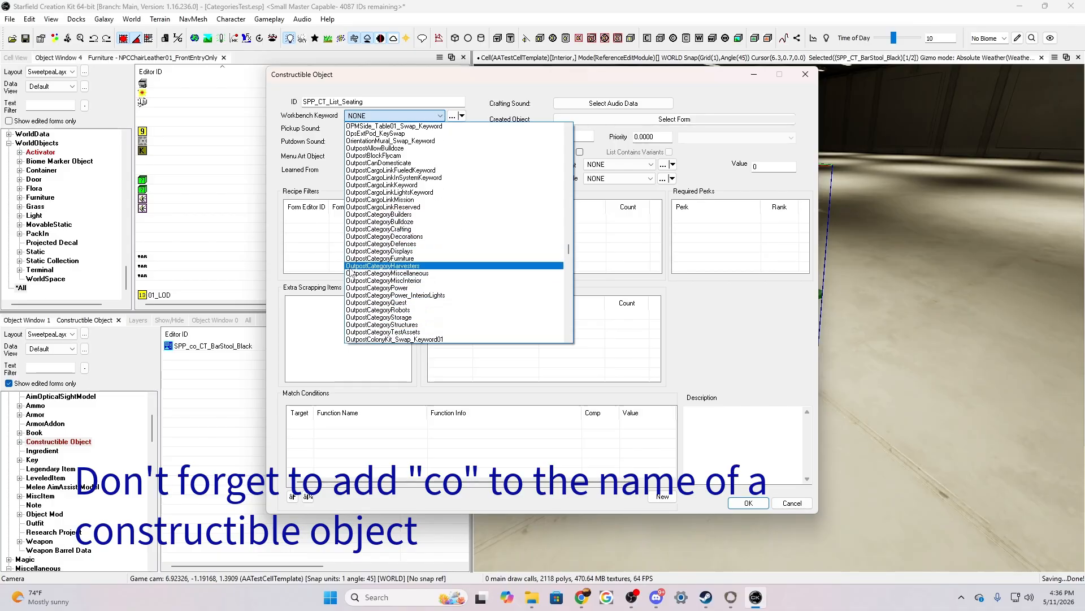
click(384, 259)
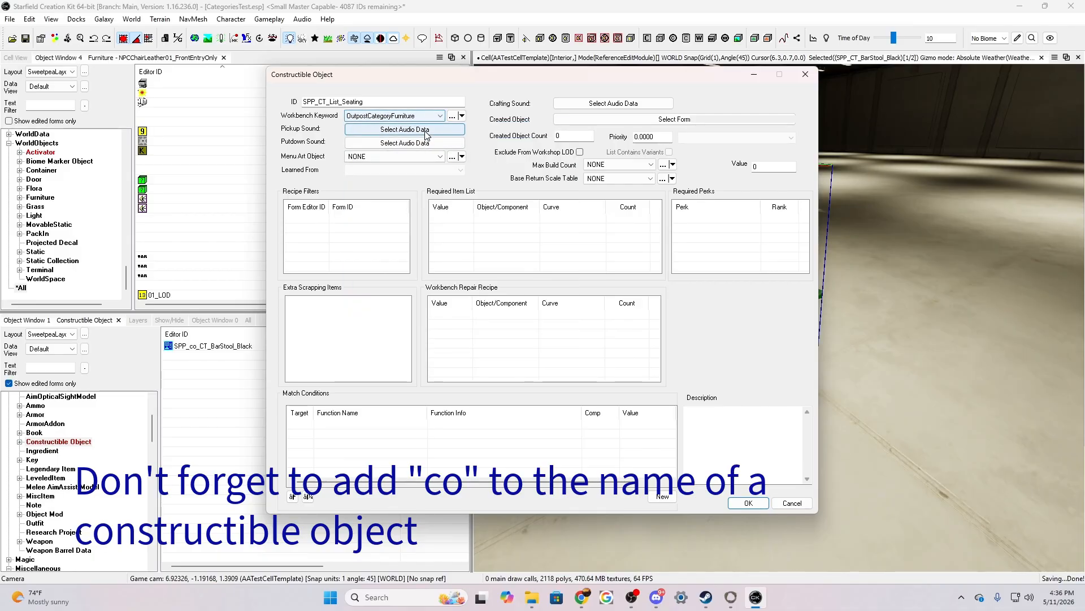
Set the pickup sound's start event to UI_Outpost_Item_Generic_3_MD_Up
click(423, 130)
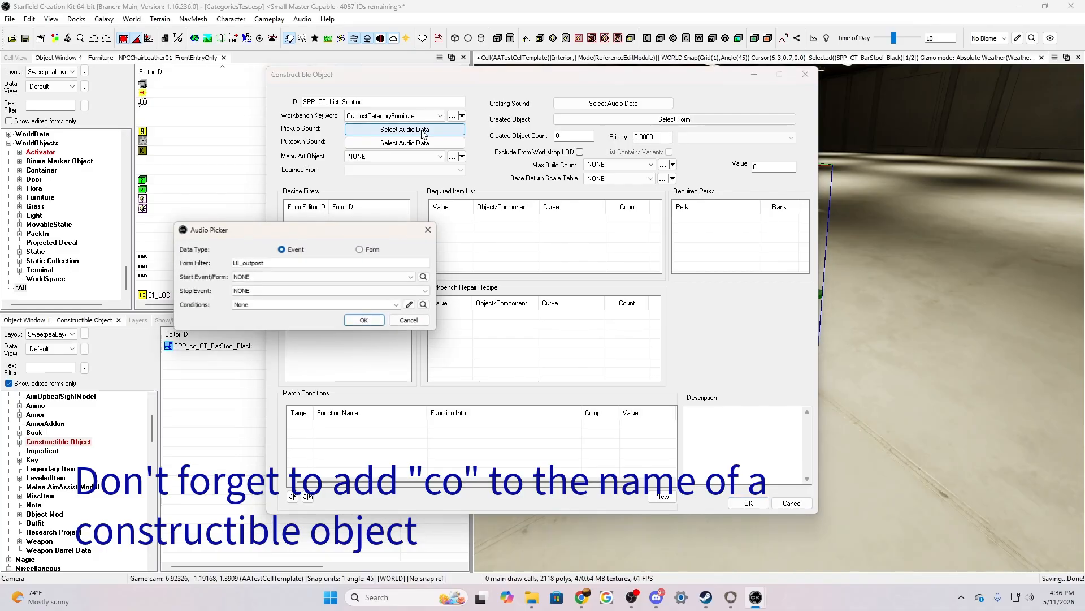
click(295, 278)
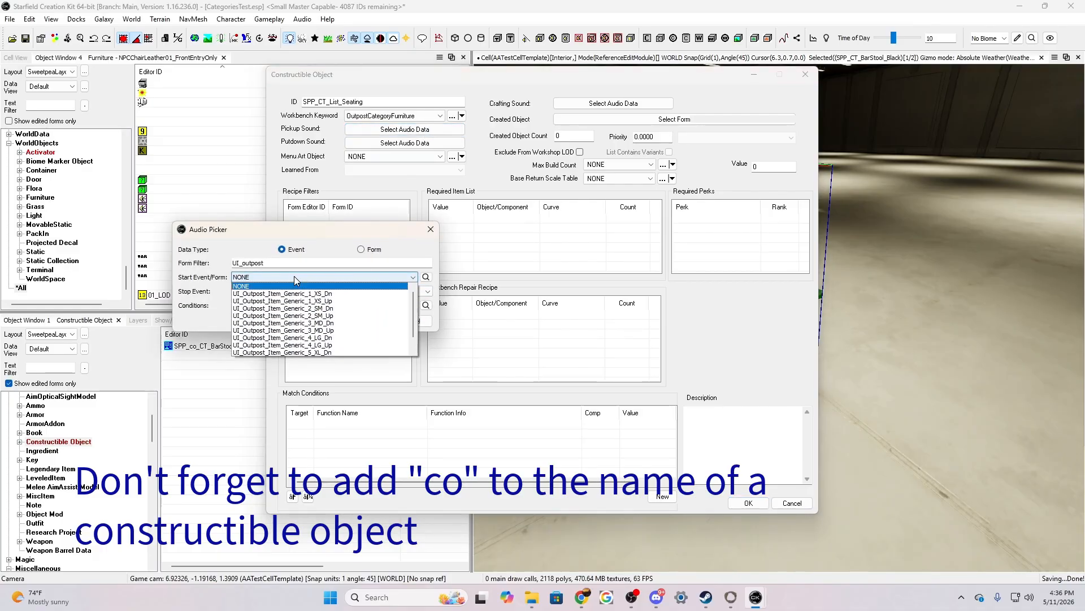
click(301, 330)
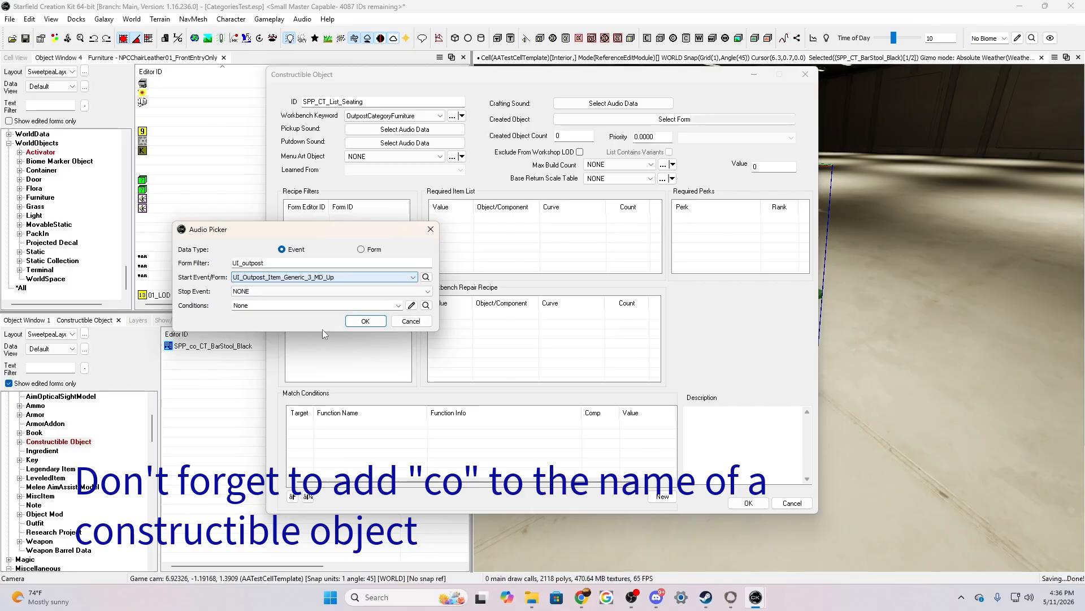
click(367, 320)
Set the putdown sound's start event to UI_Outpost_Item_Generic_3_MD_Dn for the seating list object
click(419, 145)
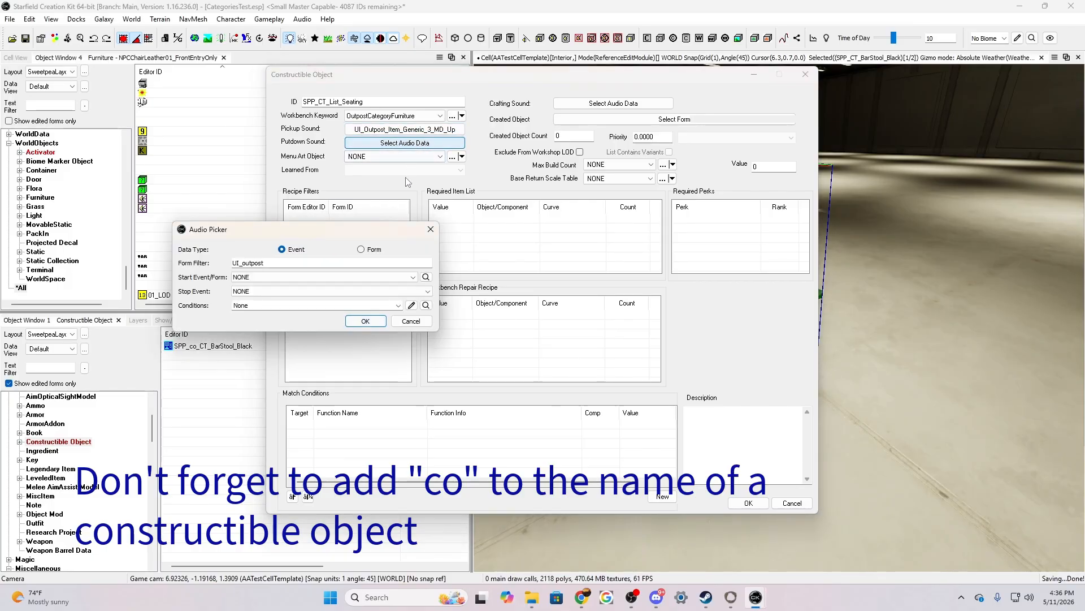
click(310, 277)
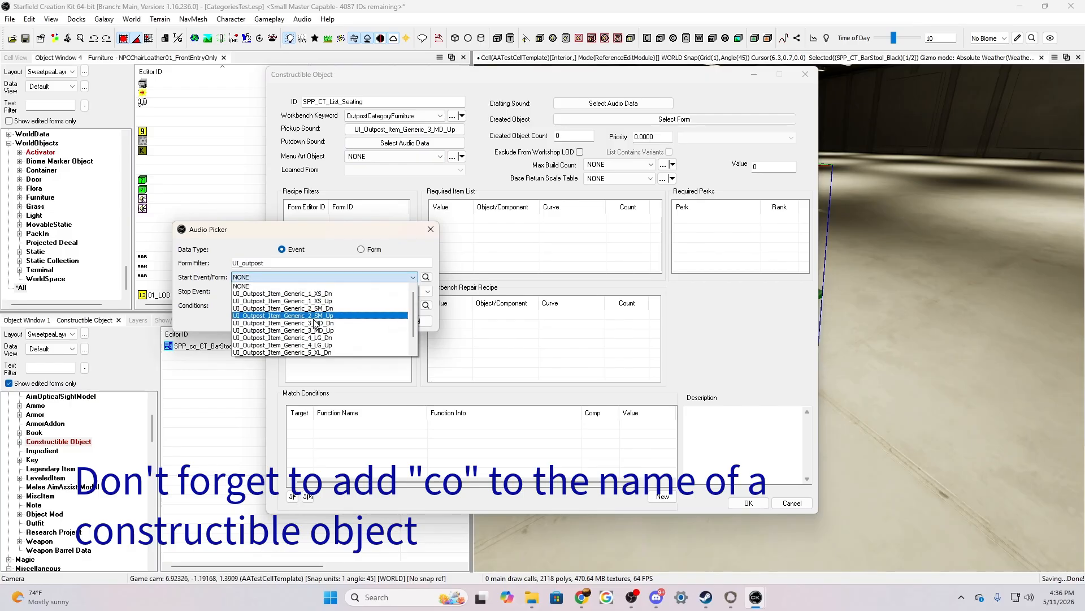
click(311, 323)
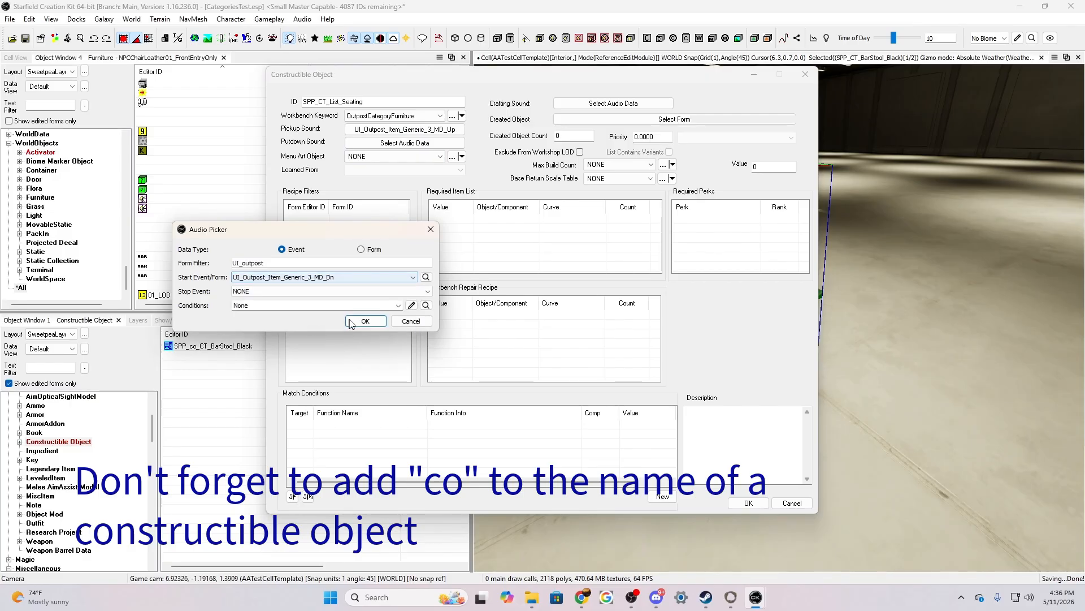
click(359, 320)
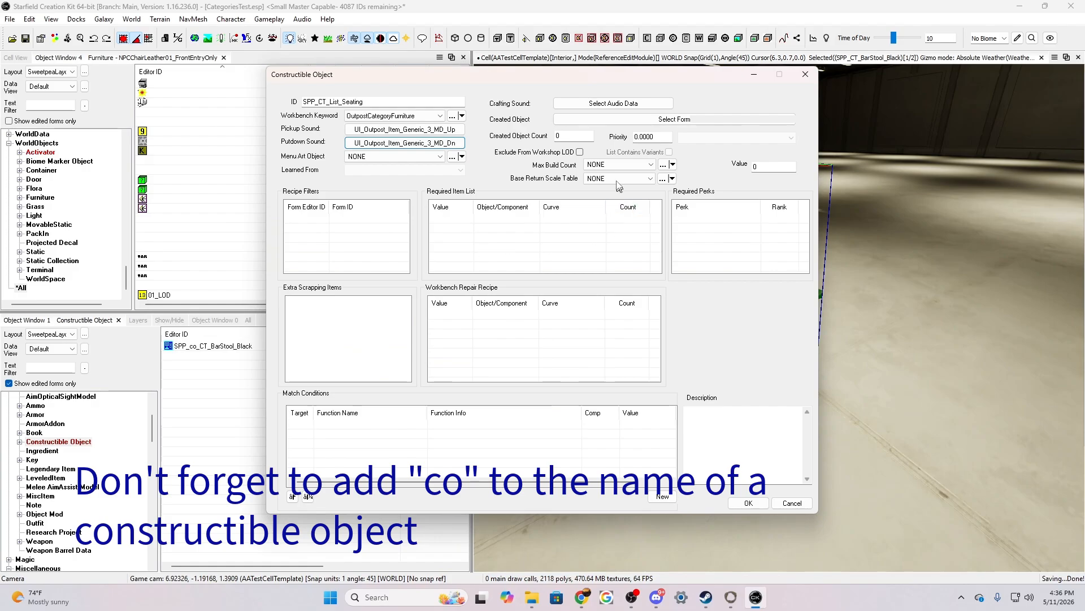
Set the Created Object Count to 1 and the Priority to 501
click(560, 136)
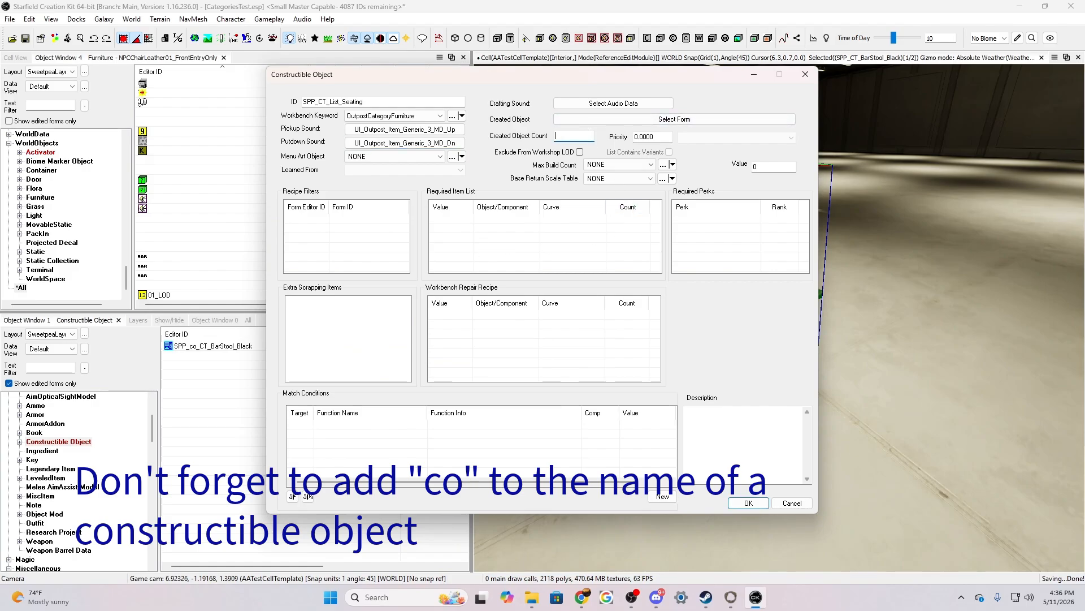
click(634, 139)
text(50)
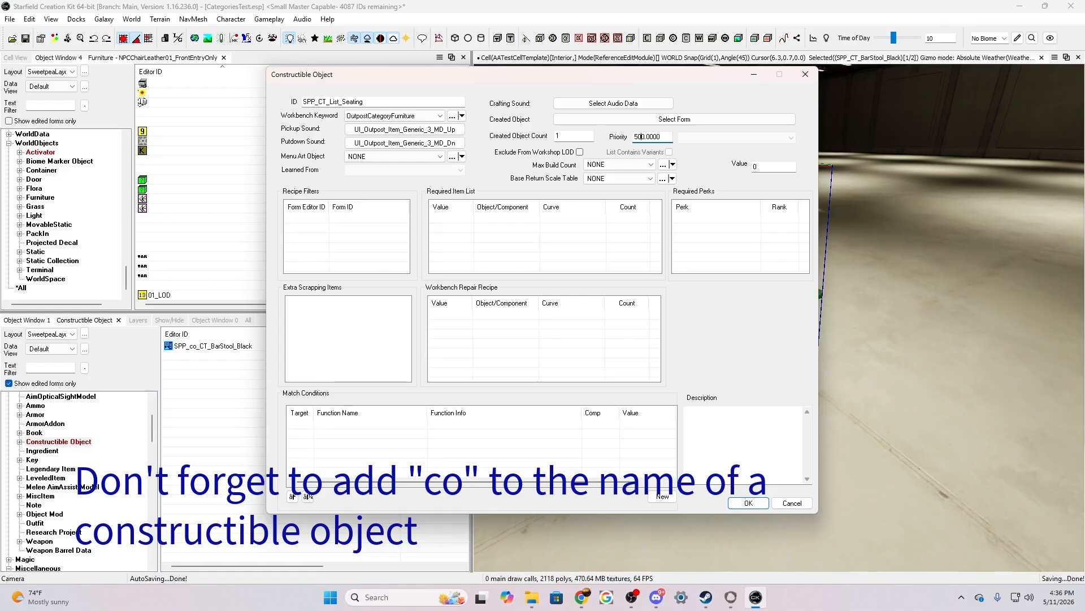
key(Delete)
Filter the forms by spp and choose the seating form list (FLST) as the Created Object
click(646, 120)
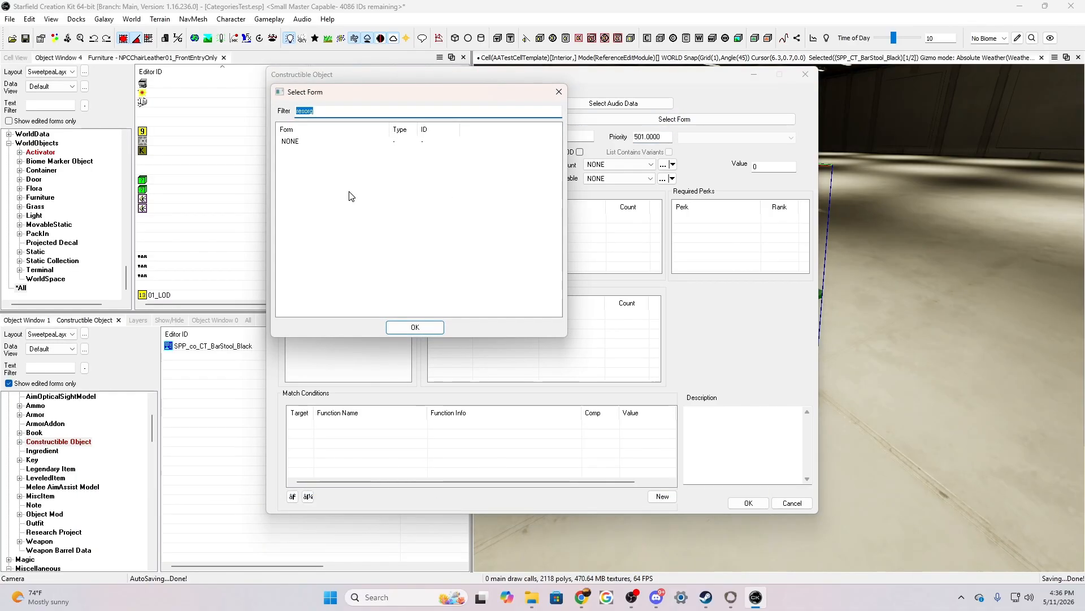
text(spp)
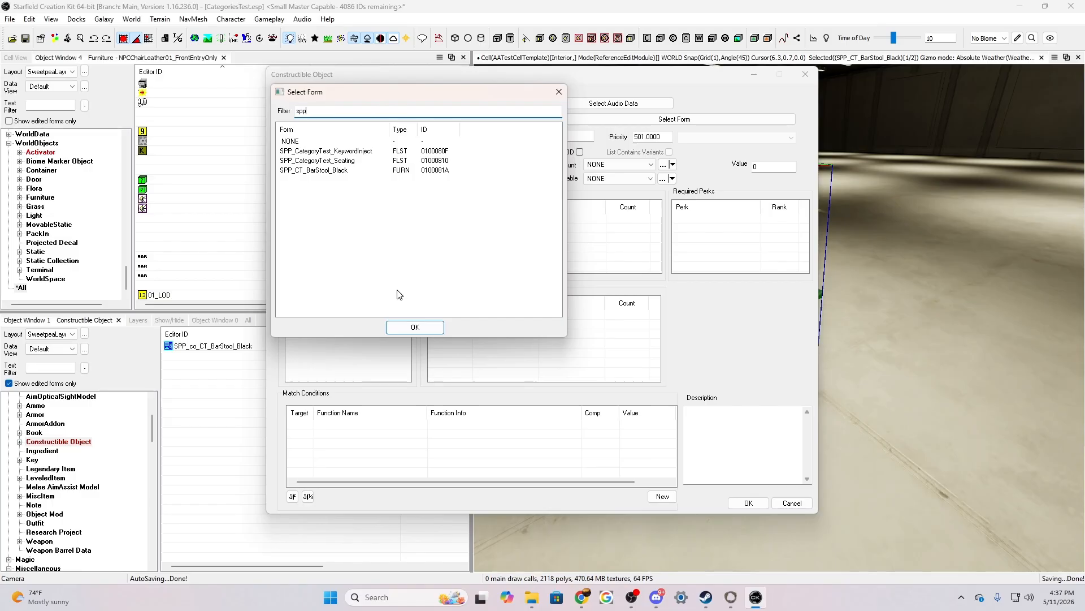
click(316, 163)
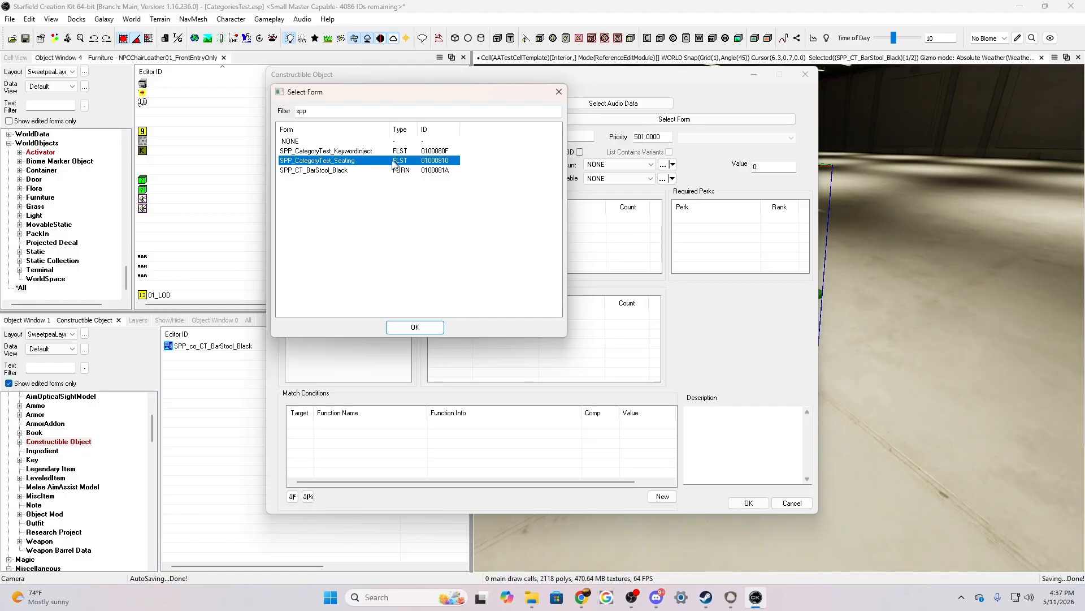
click(415, 327)
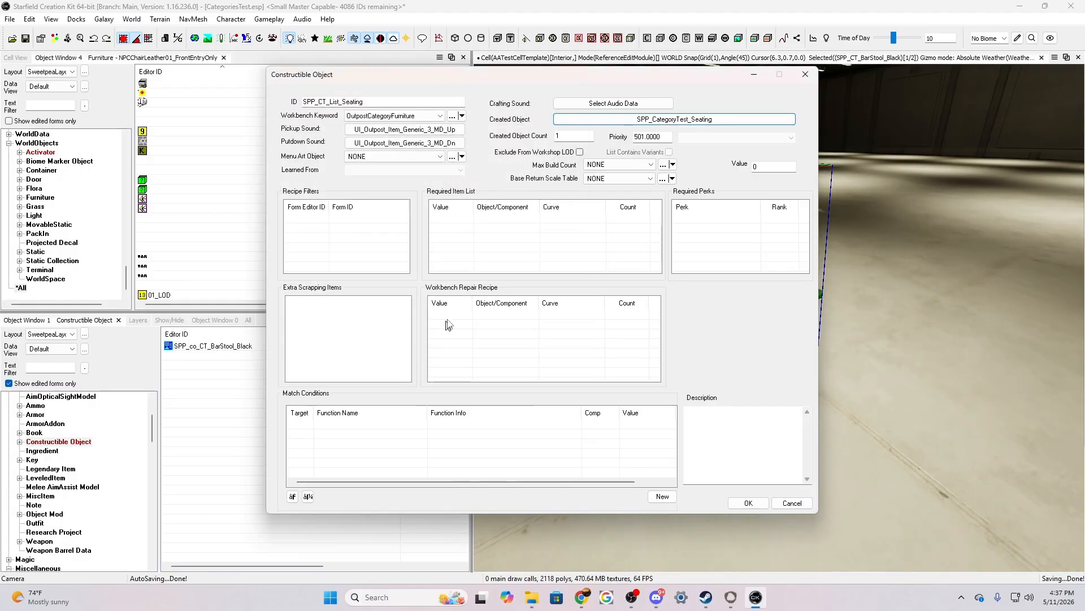
Add ResOrgCommonStructural with a value of 4 to the Required Item List, finding it with the filter resorg
right_click(509, 229)
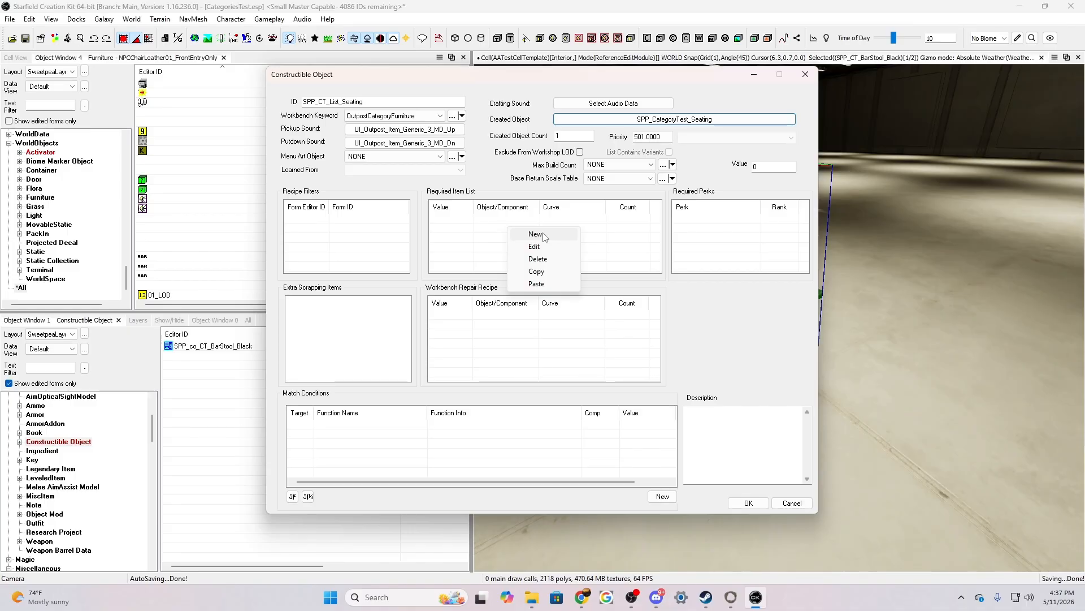
click(541, 234)
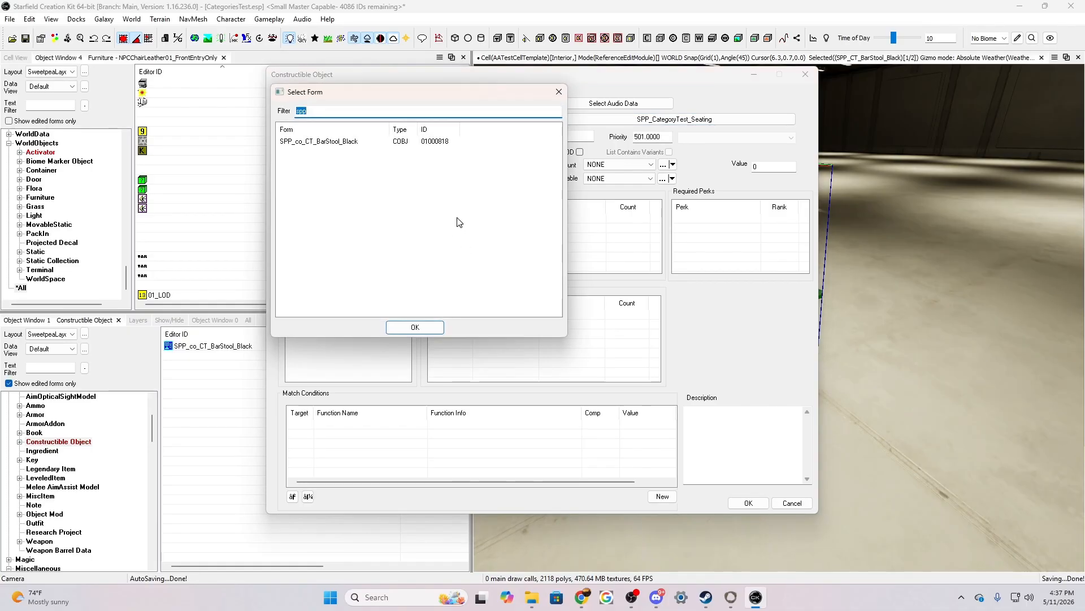
text(re)
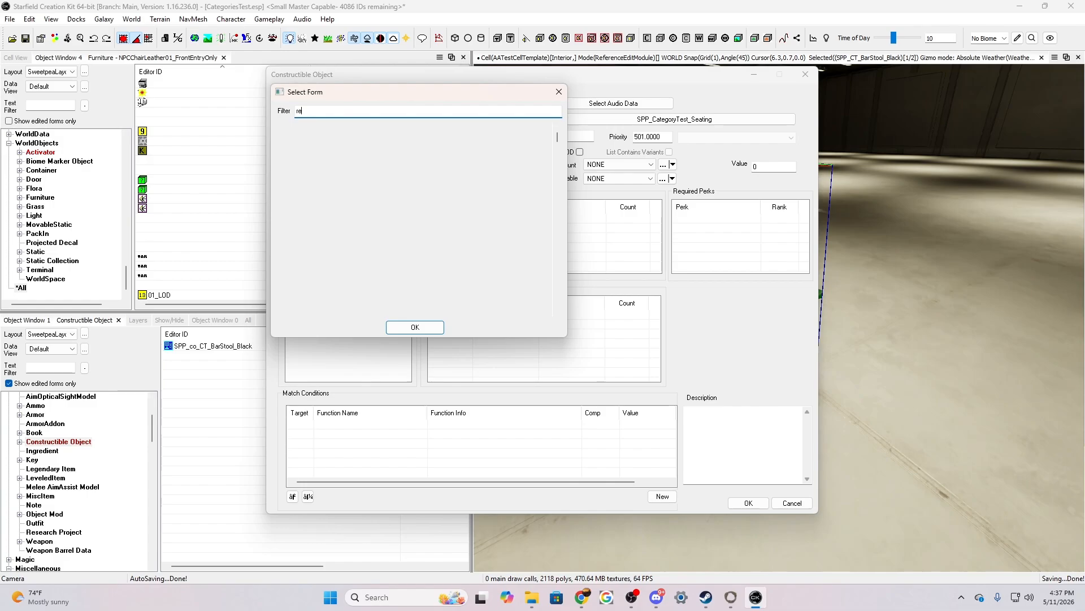
text(sorg)
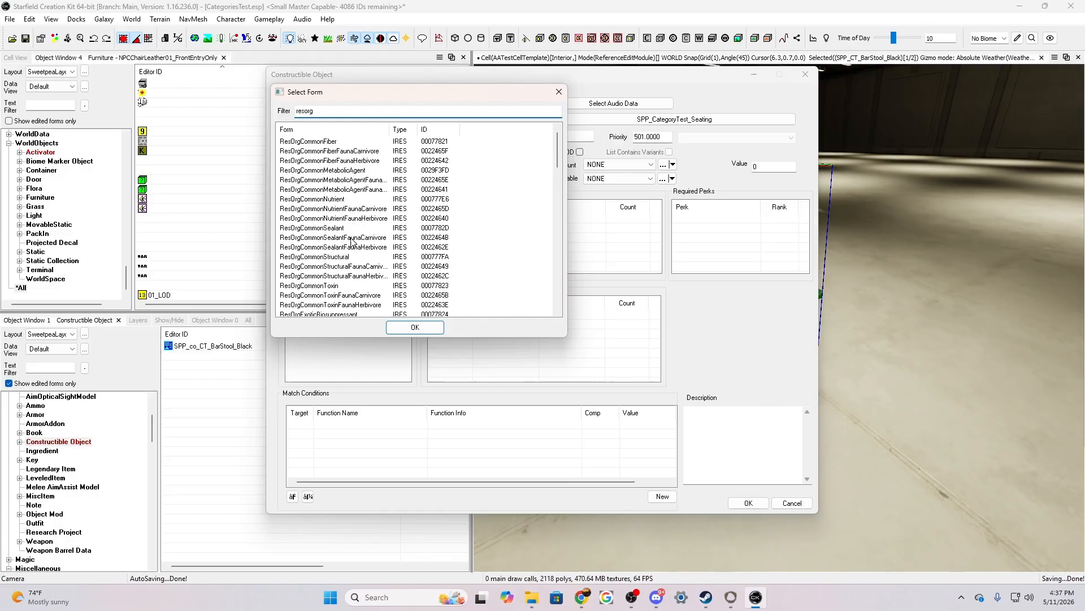
click(310, 258)
click(414, 327)
text(4)
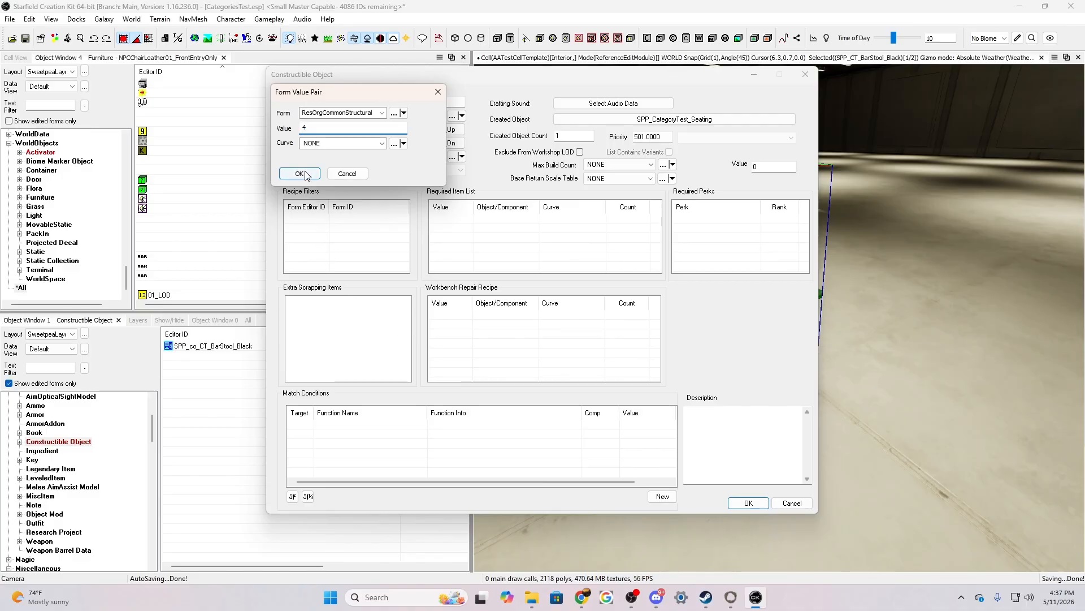
click(300, 173)
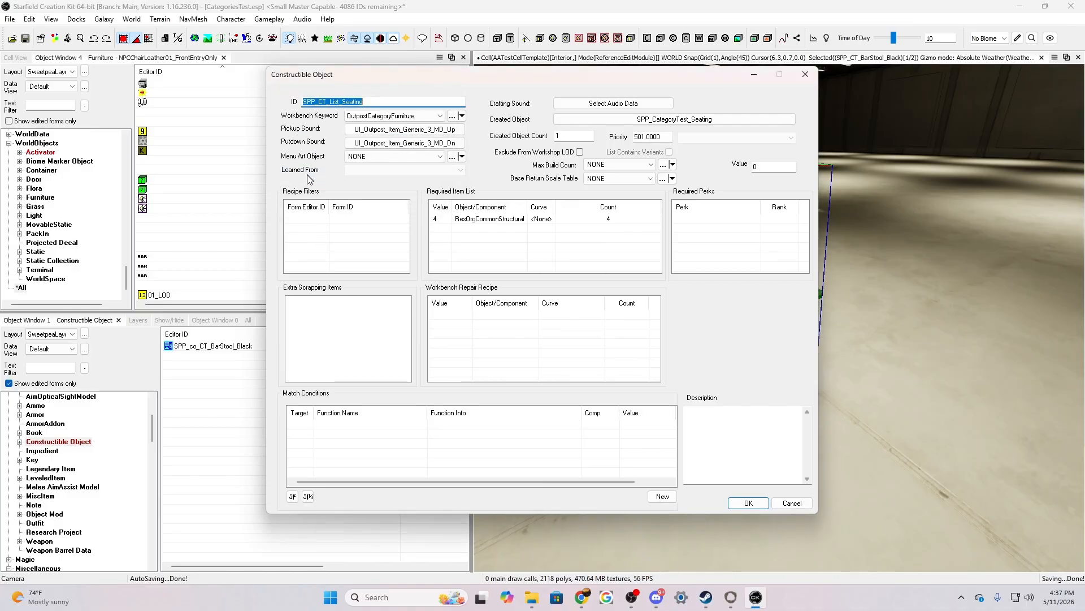
right_click(338, 232)
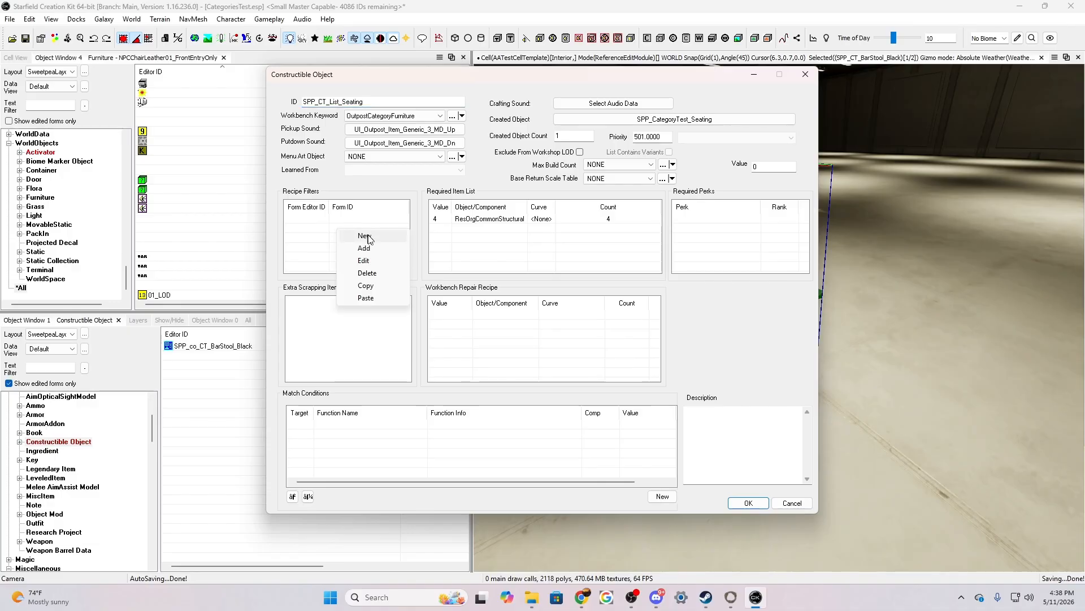
click(365, 235)
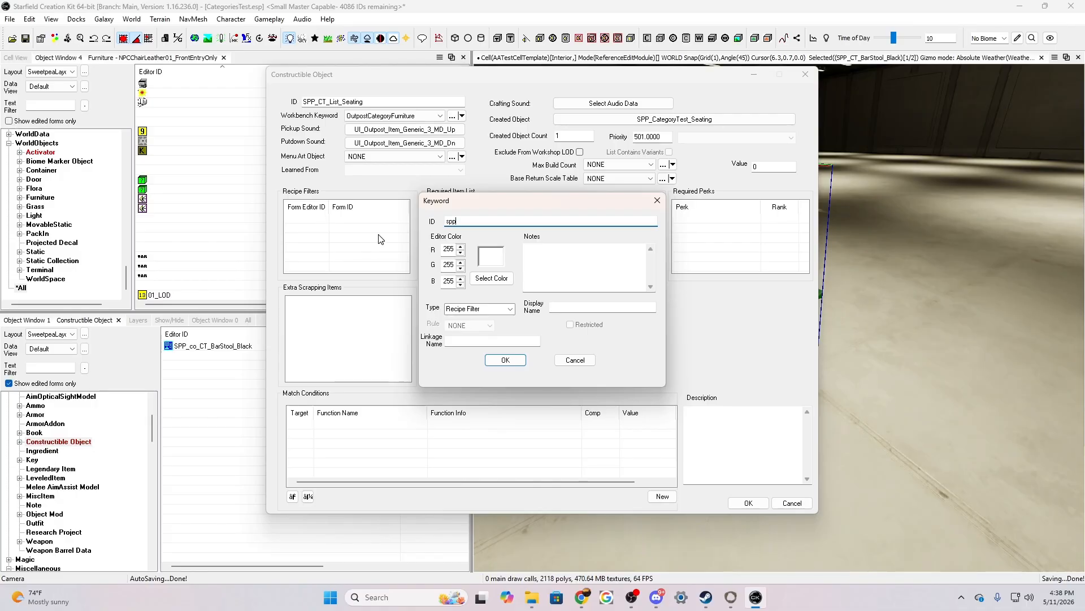
click(576, 362)
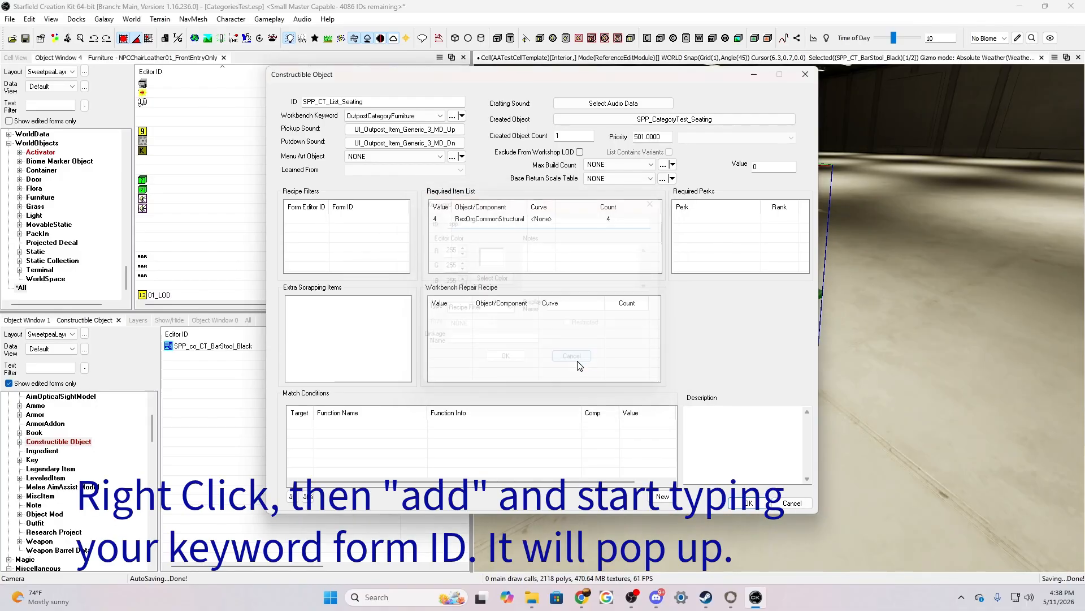
Add the existing keyword SPP_CategoryTest to the Recipe Filters and accept the seating list's constructible object
right_click(352, 242)
click(374, 262)
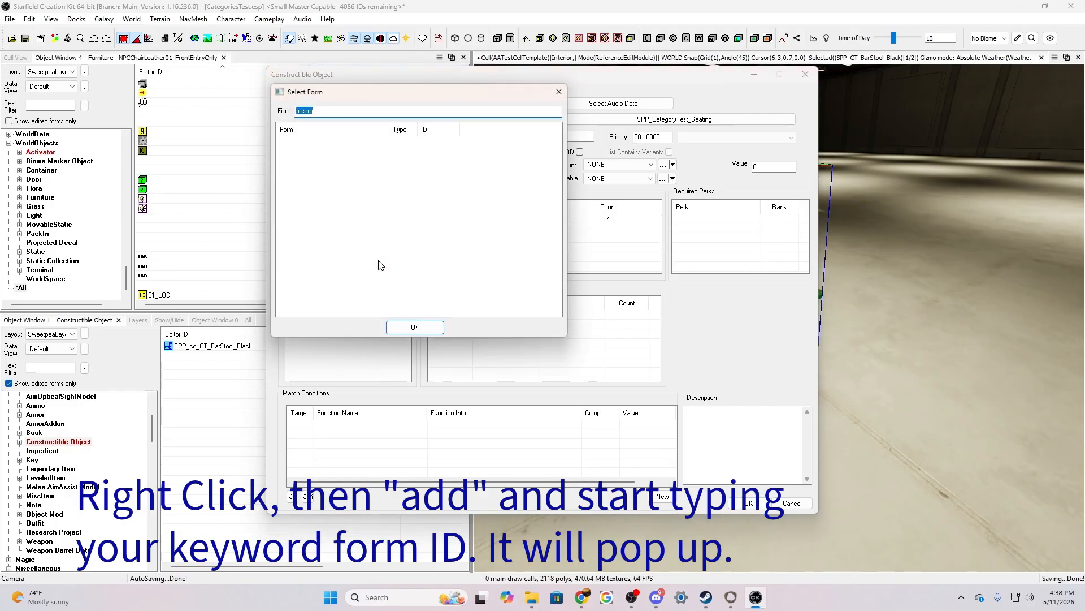
text(spp)
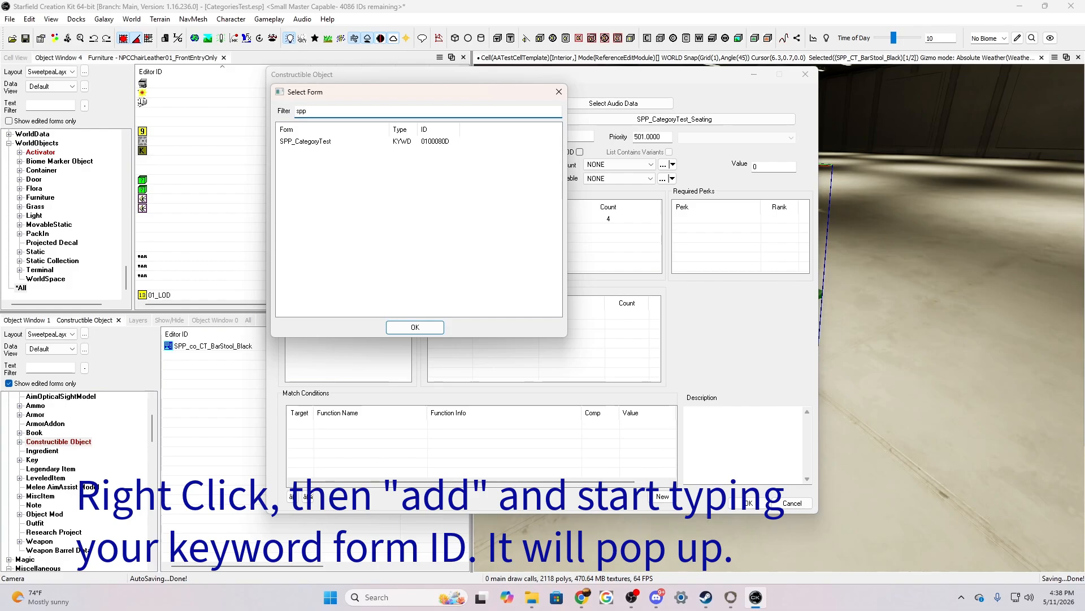
click(306, 142)
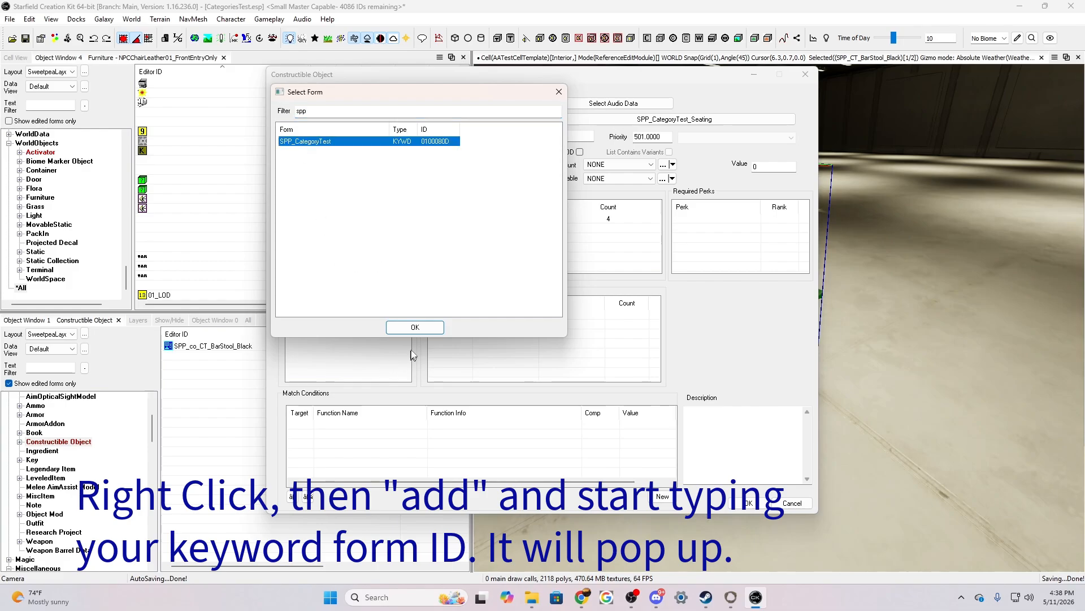
click(416, 326)
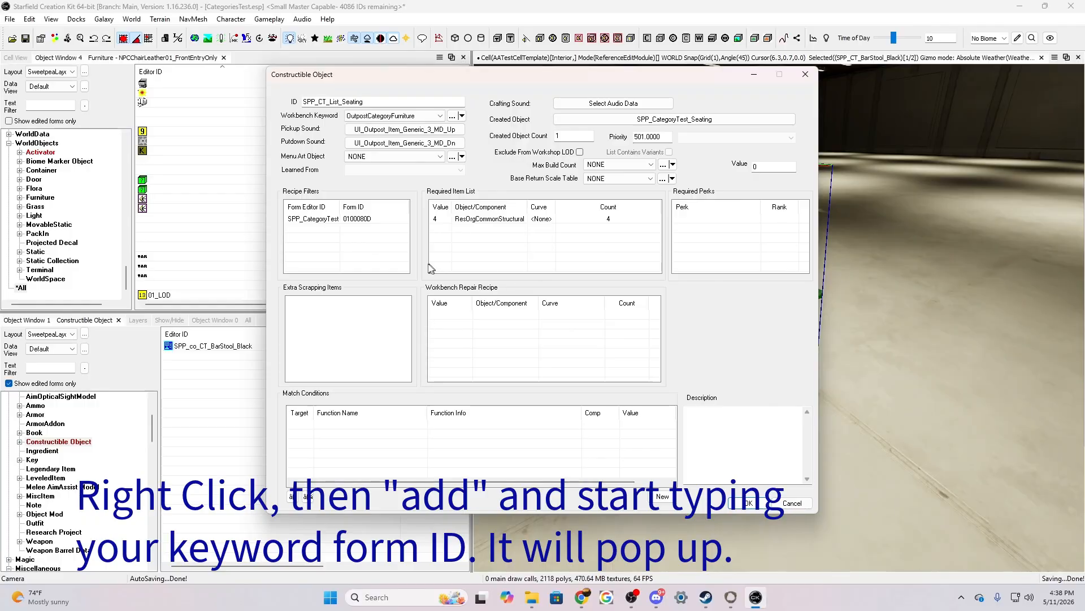
click(735, 439)
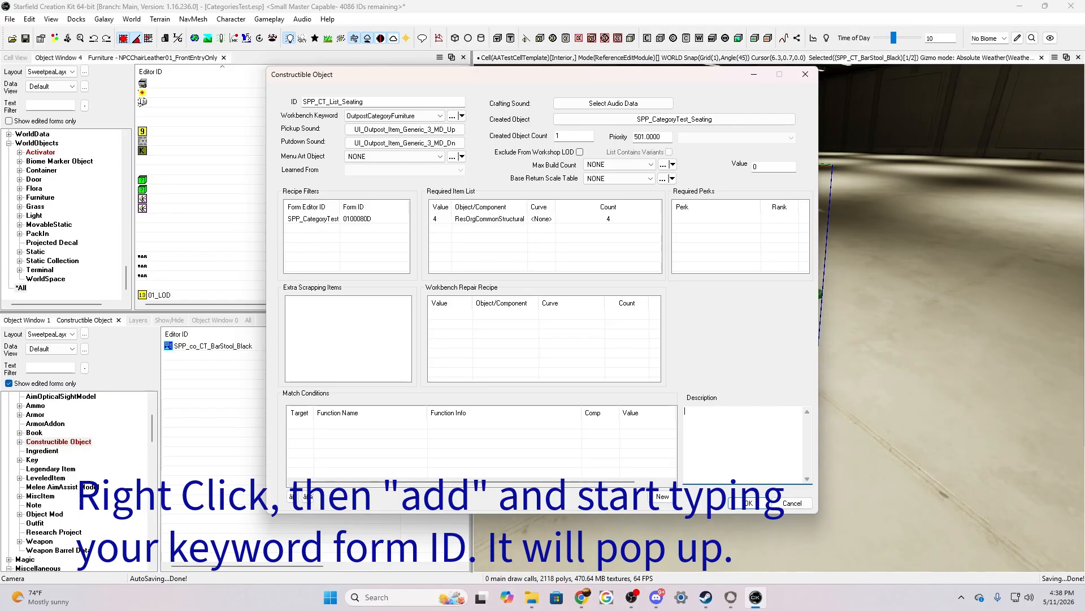
click(746, 504)
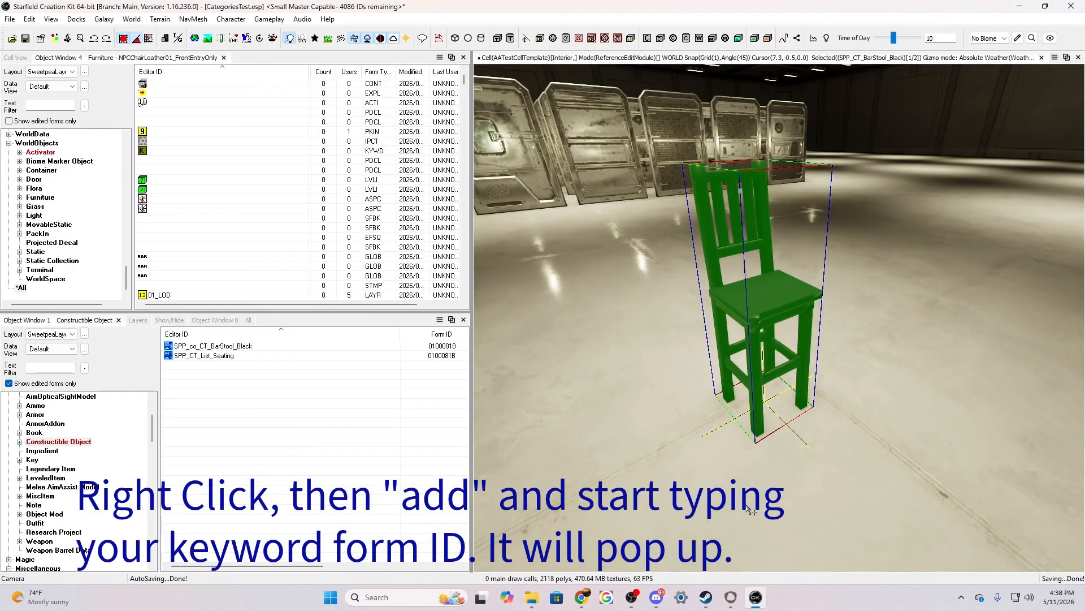
Reopen SPP_CT_List_Seating, enable List Contains Variants and accept the change
click(206, 356)
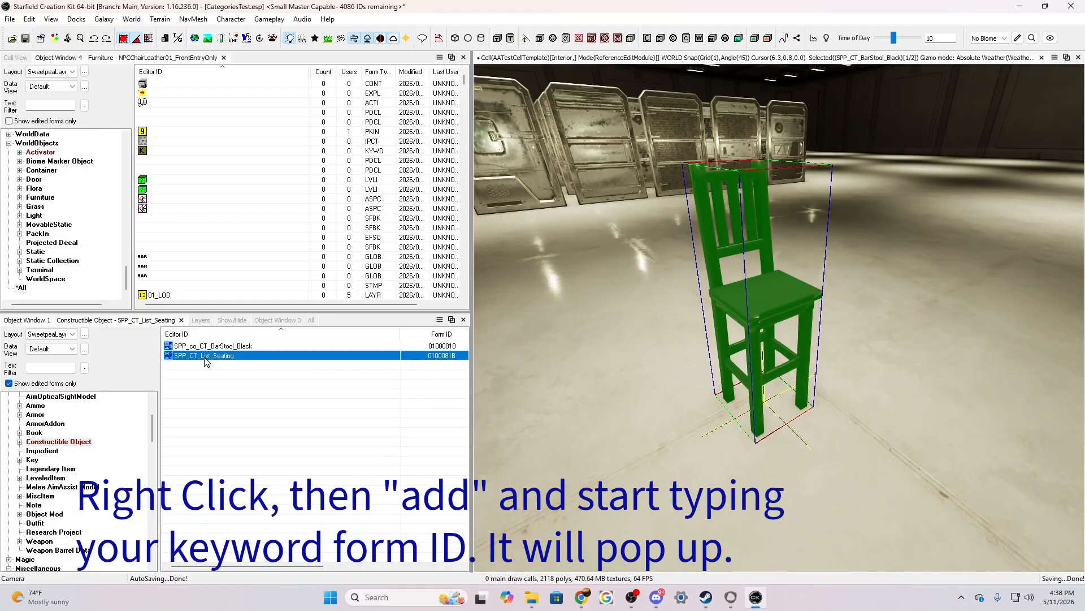
double_click(206, 356)
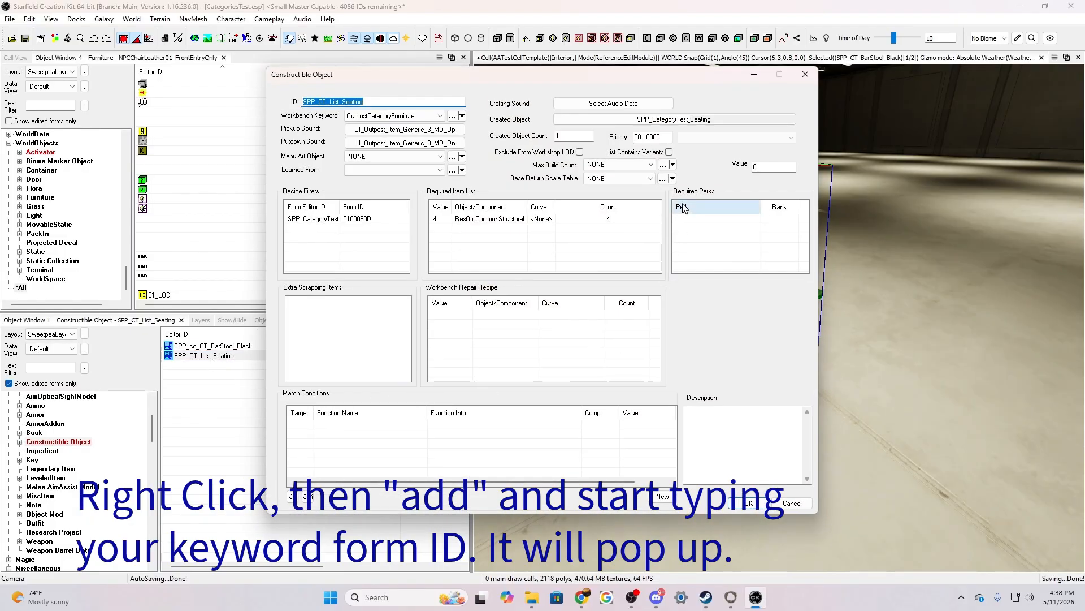
click(669, 152)
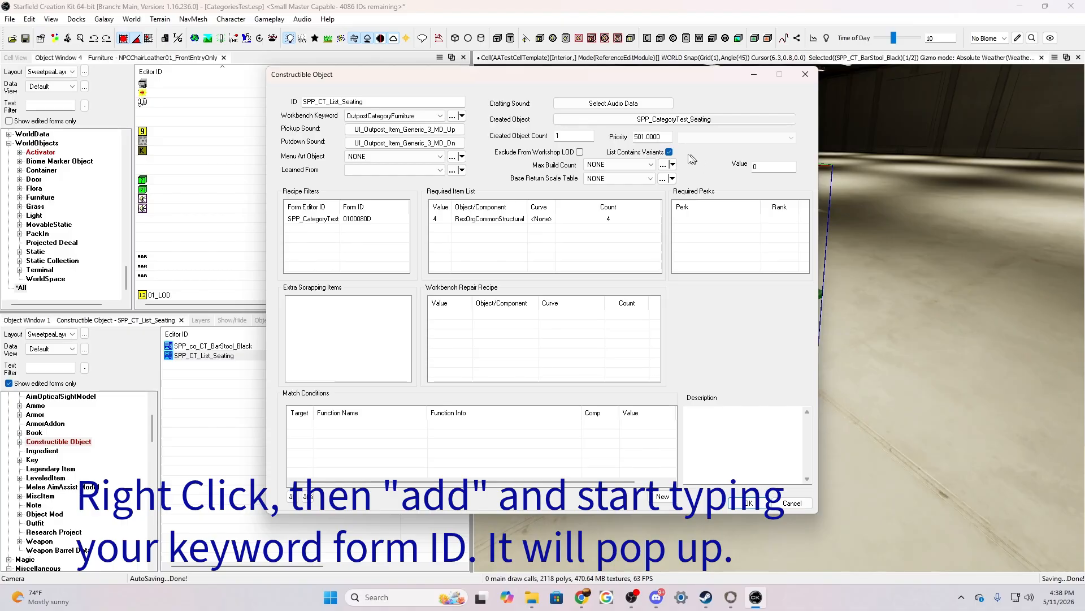
click(747, 502)
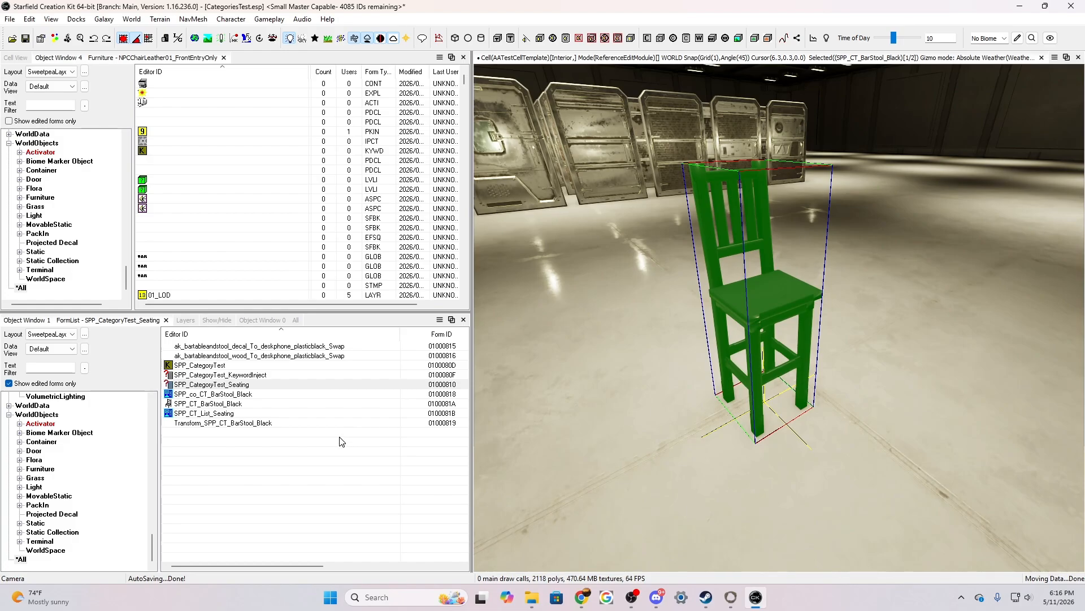
Add the constructible object SPP_co_CT_BarStool_Black to the form list SPP_CategoryTest_Seating and save the list
double_click(210, 384)
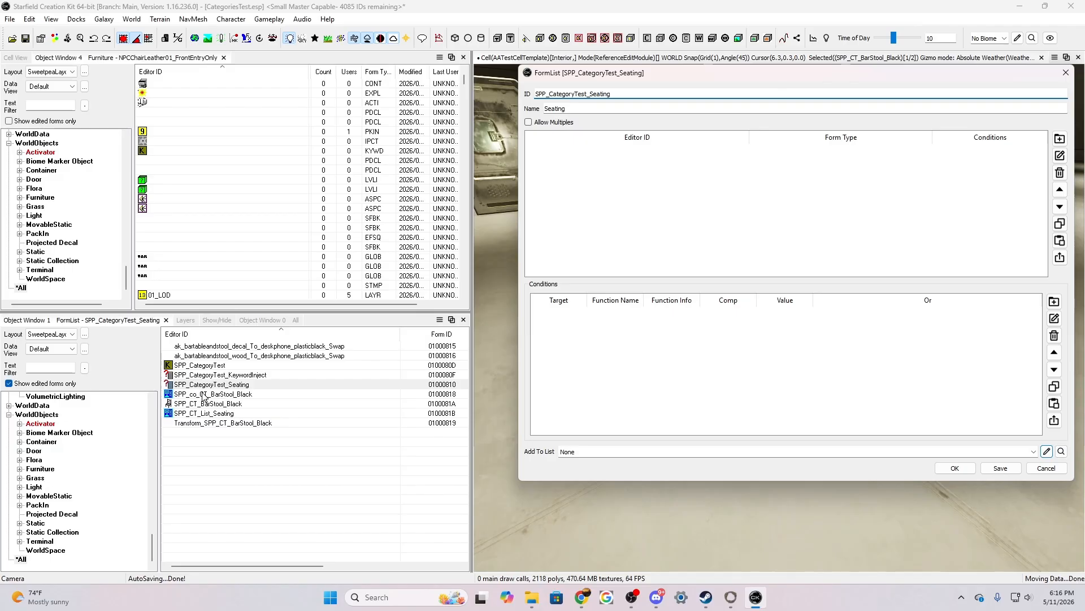
drag(204, 396, 678, 180)
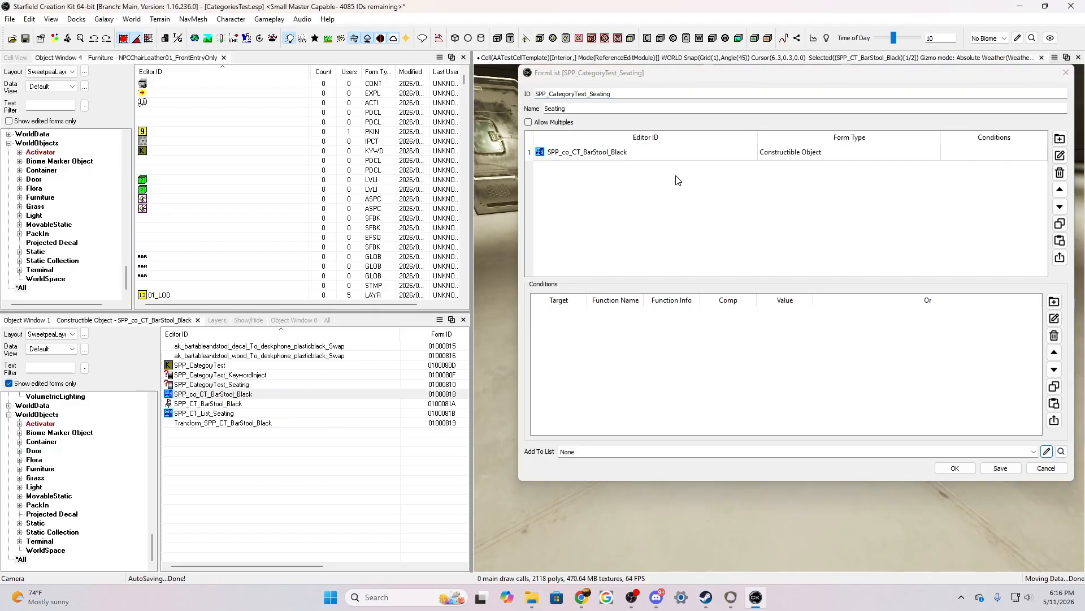
click(1001, 470)
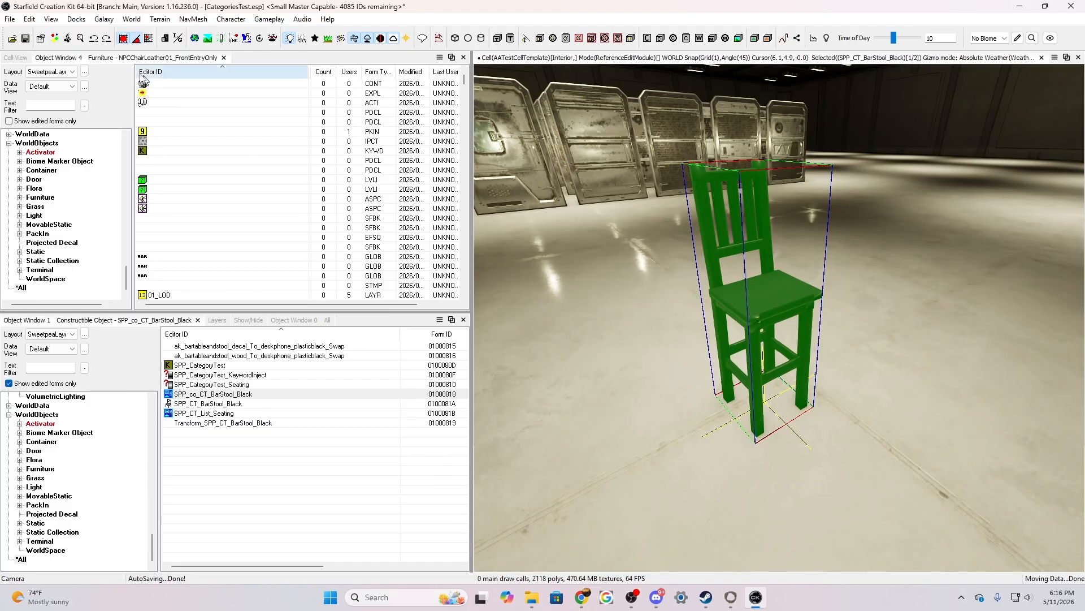
Save the plugin and convert the active file to a full master, overwriting the existing CategoriesTest.esm
click(12, 19)
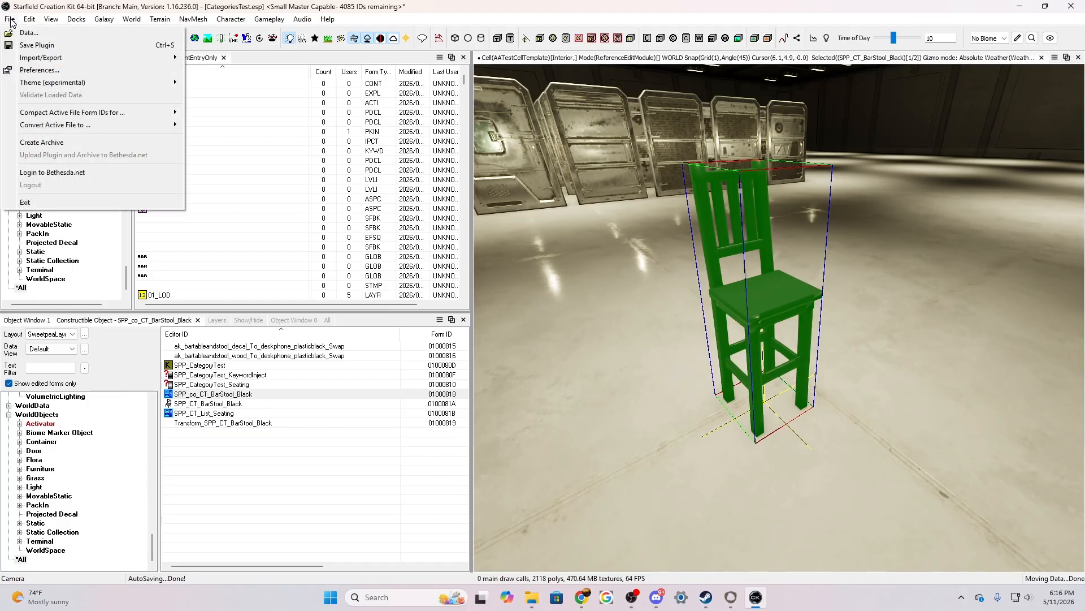
click(27, 46)
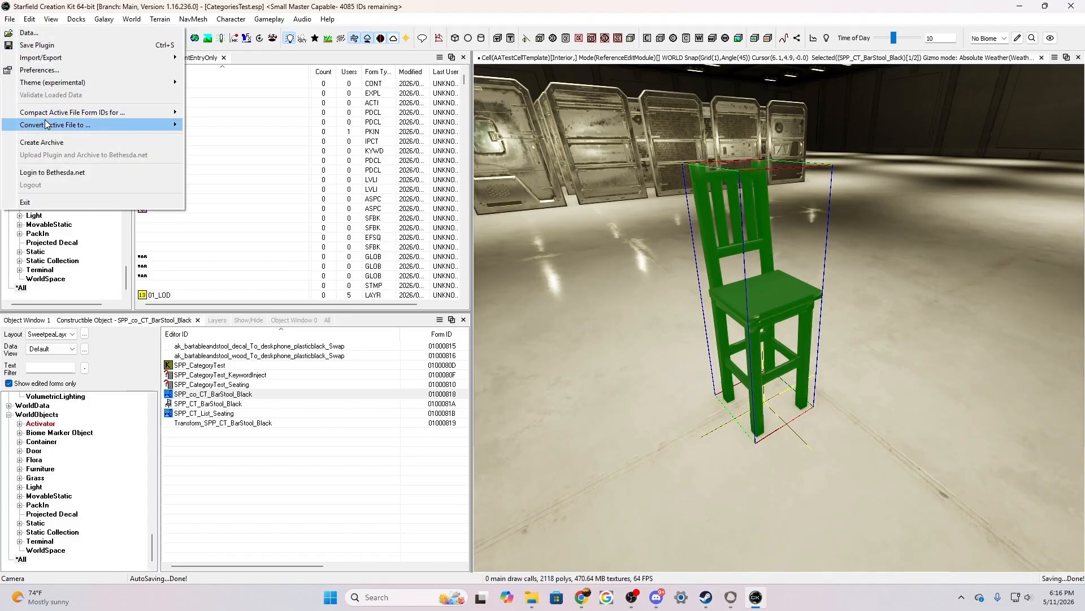
mouse_move(174, 125)
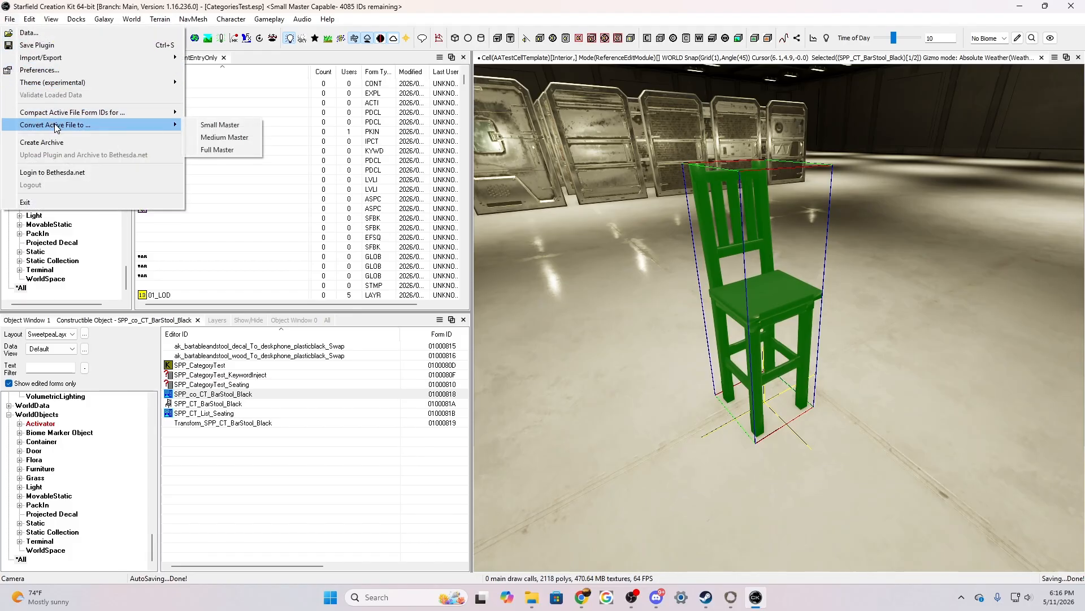
click(237, 150)
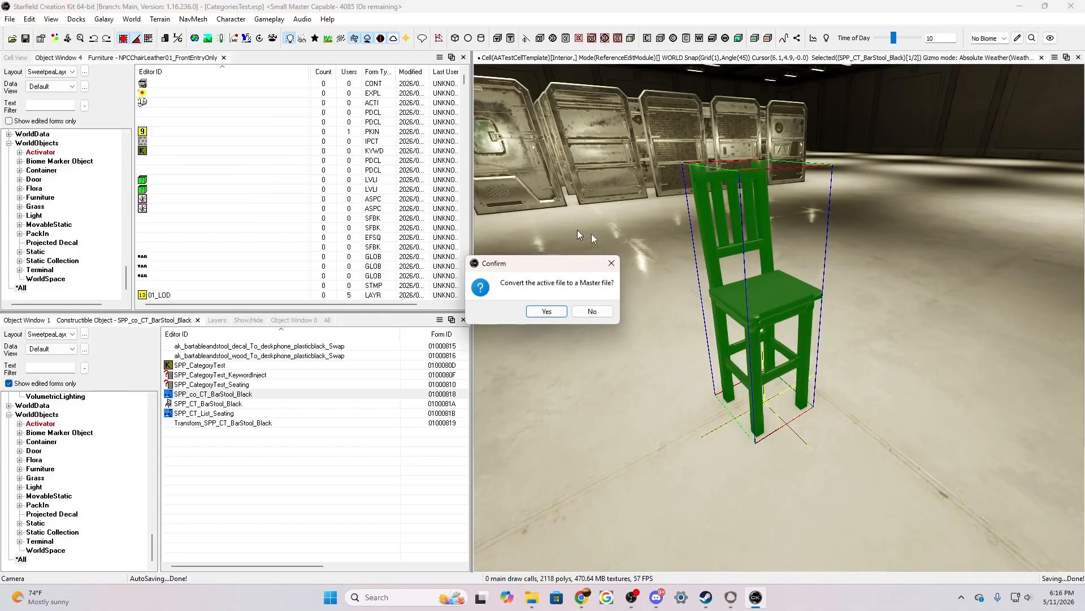
click(547, 313)
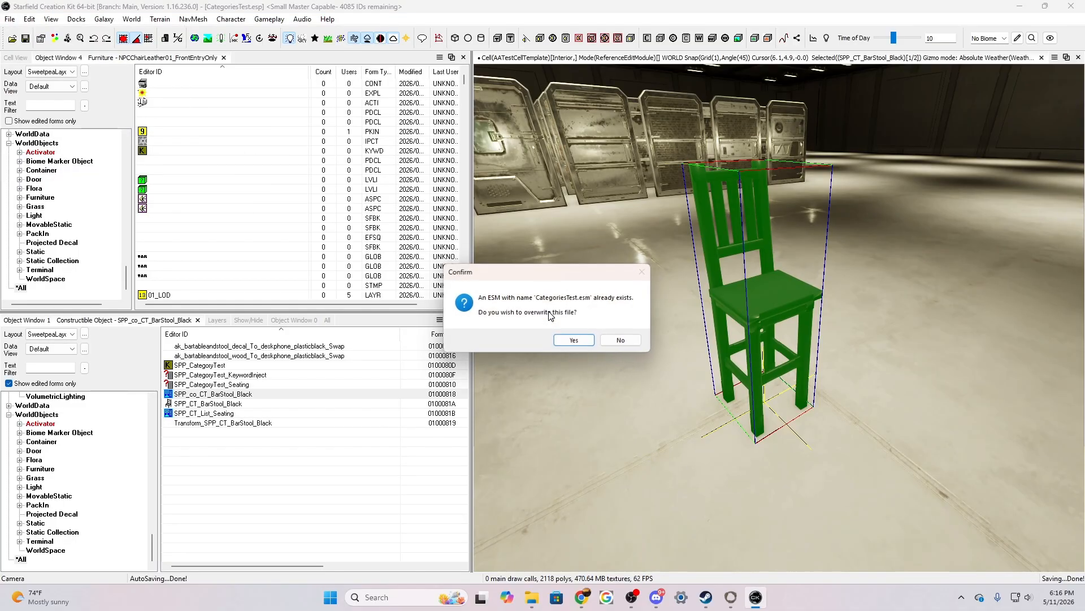
click(578, 342)
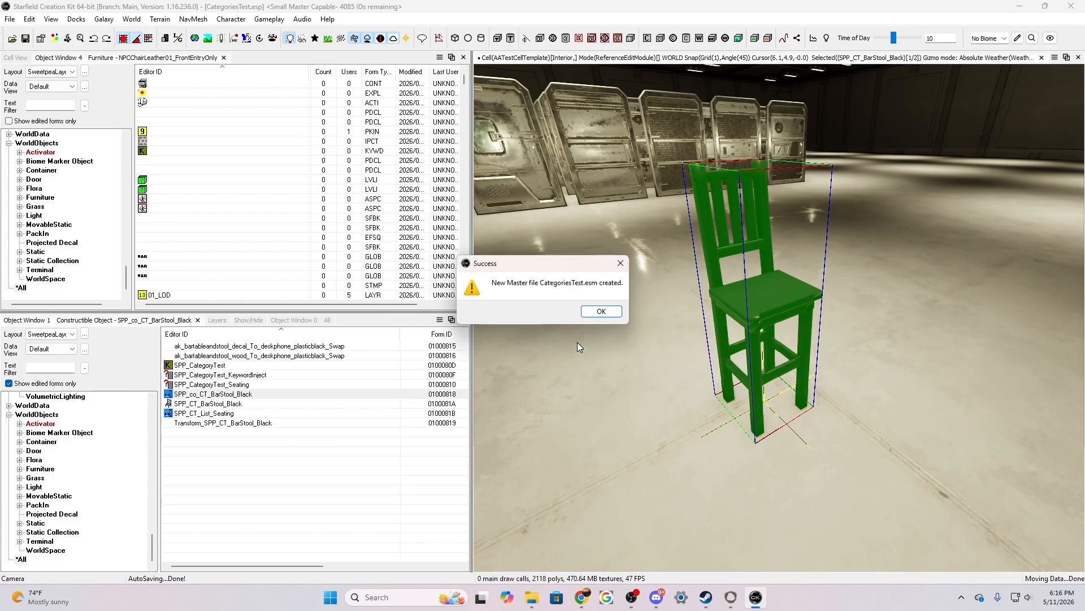
click(601, 312)
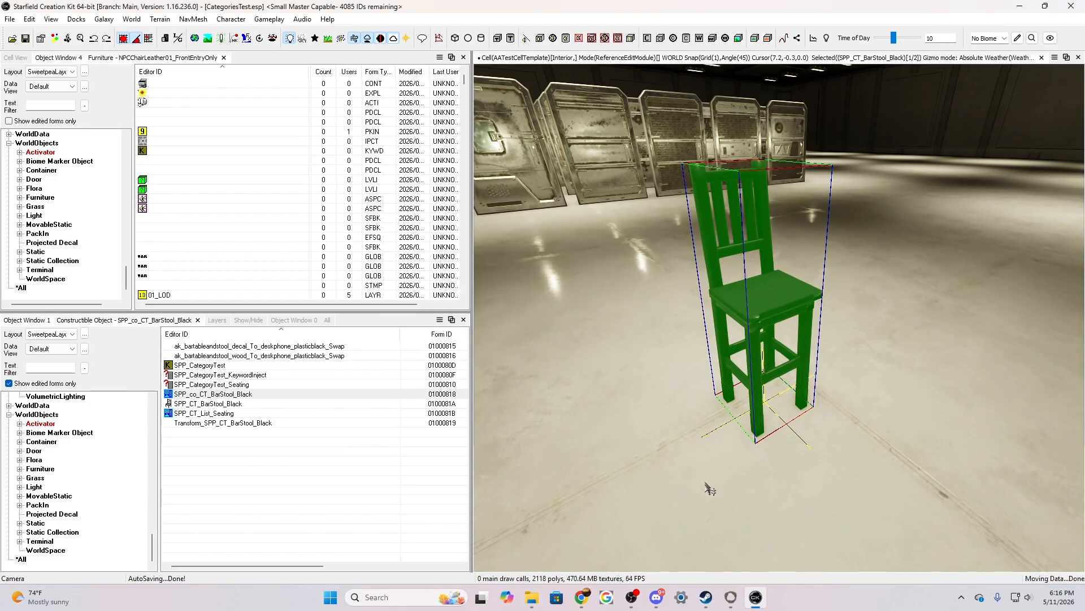
Switch to Steam, launch Starfield and dismiss the SFAE message
click(707, 598)
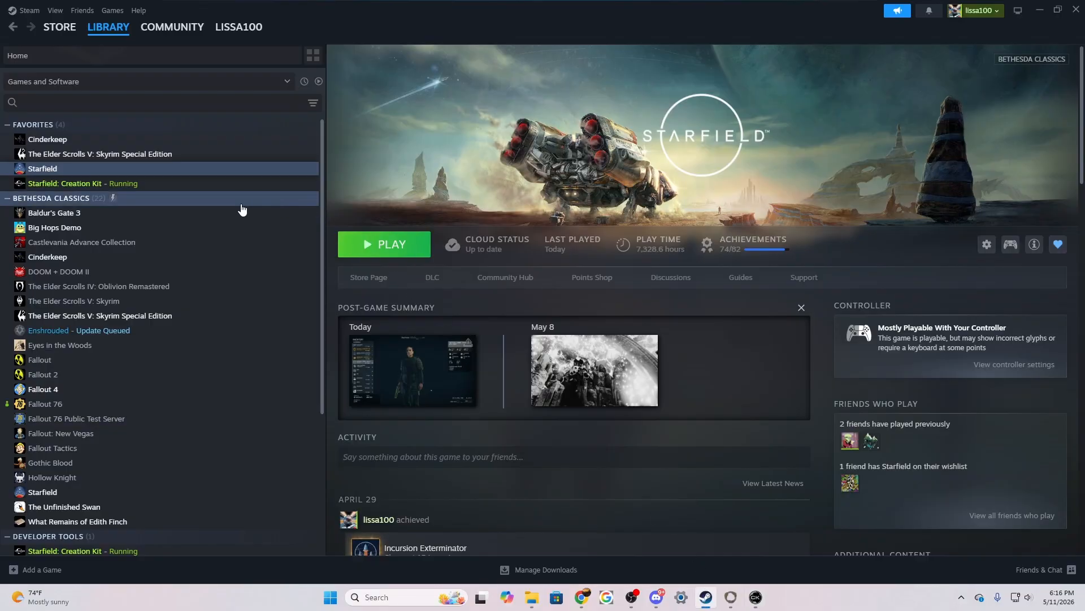
click(394, 247)
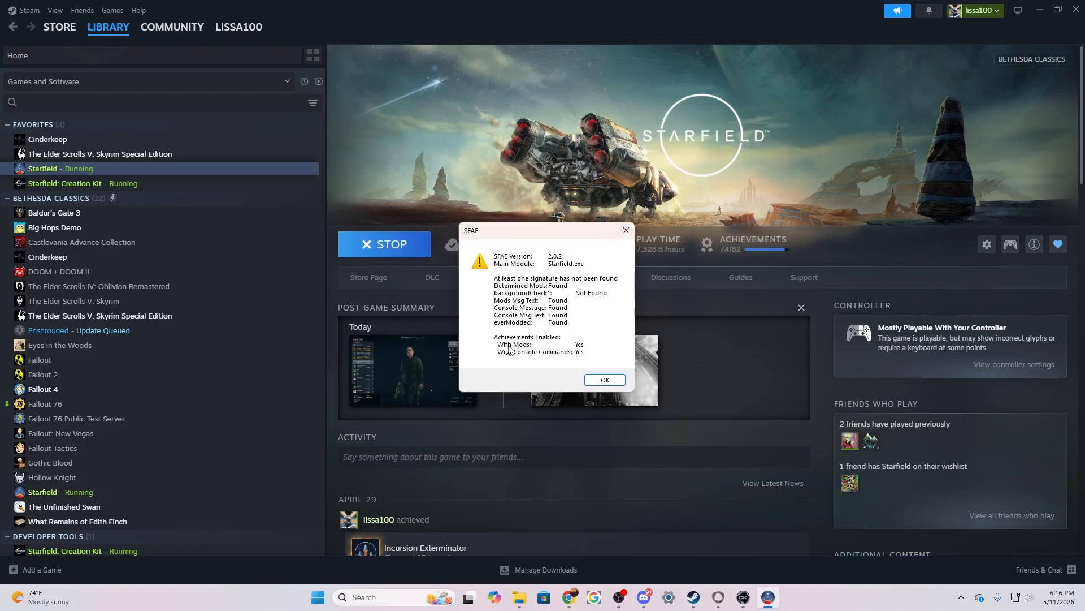
click(605, 380)
mouse_move(608, 384)
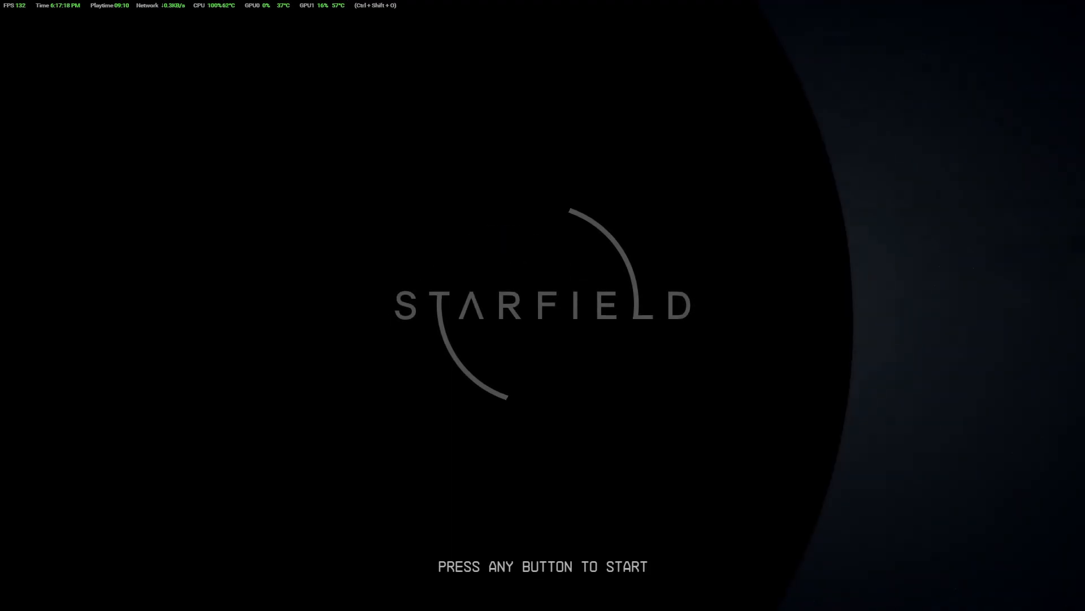
Enter Starfield's main menu and open the Creations load order
click(544, 302)
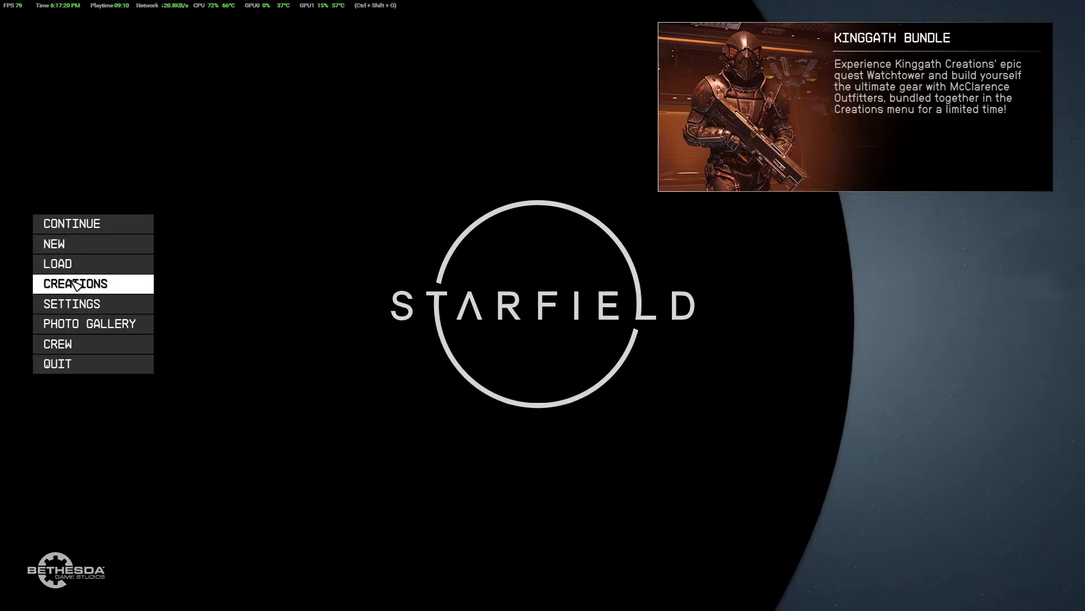
click(93, 283)
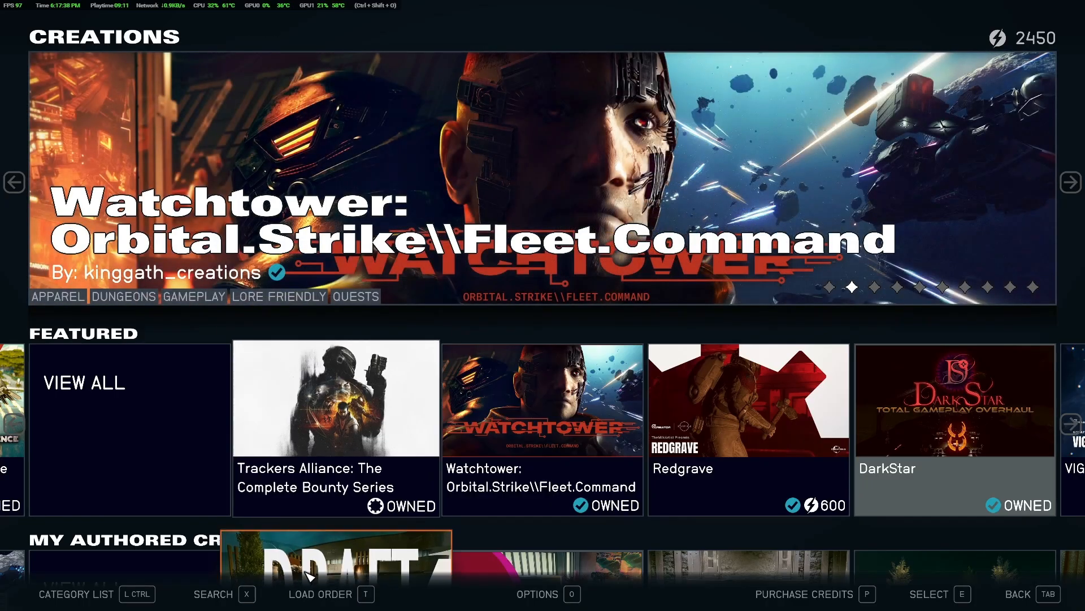
click(341, 596)
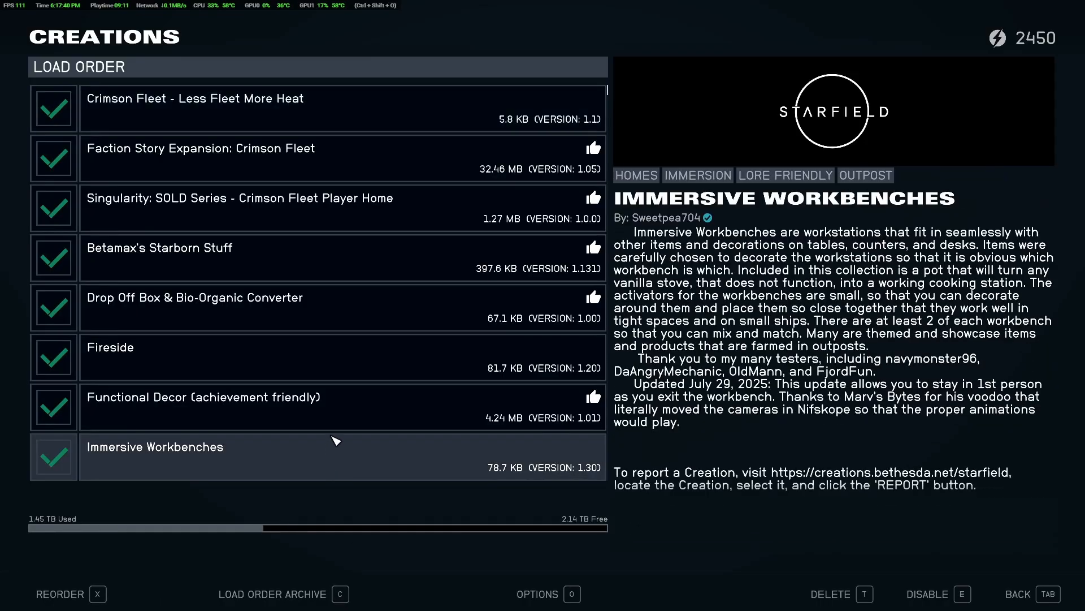
Check that categoriestest.esm is enabled in the Creations load order and return to the main menu
scroll(336, 441, down, 15)
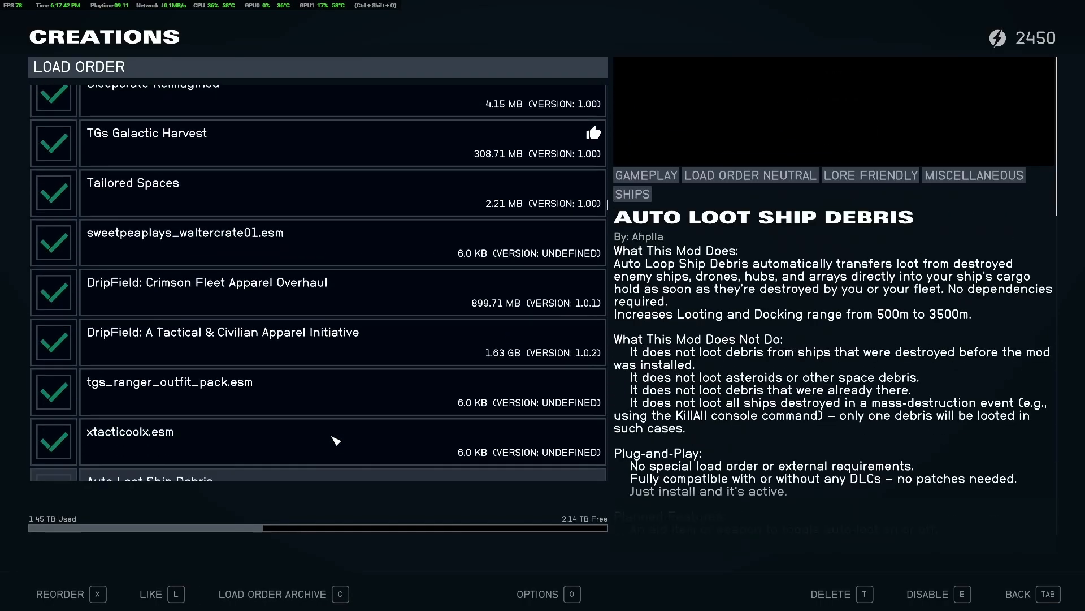
scroll(336, 441, down, 14)
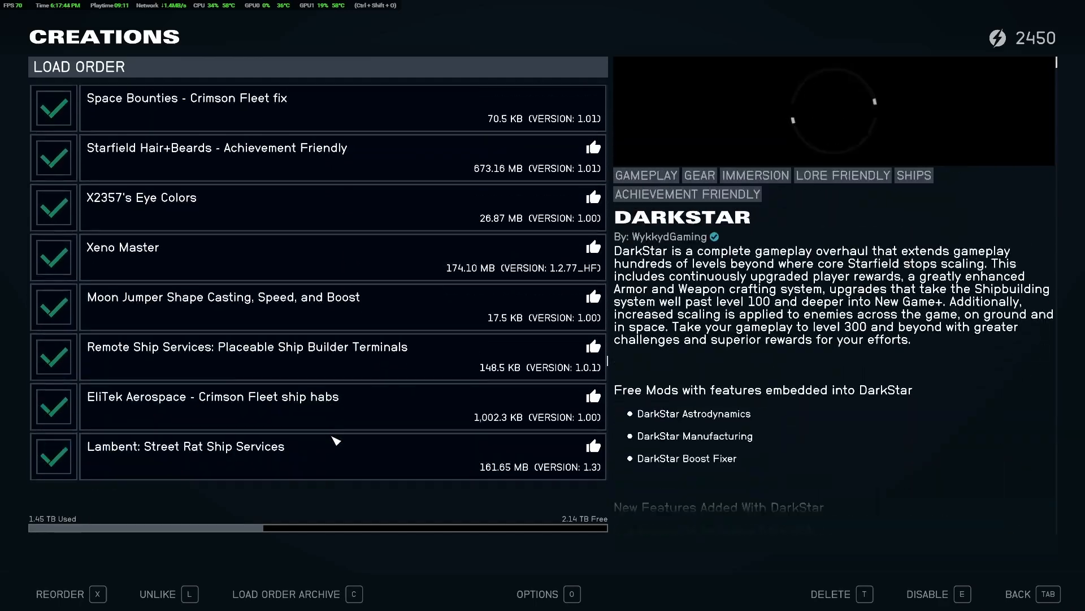
scroll(336, 440, down, 6)
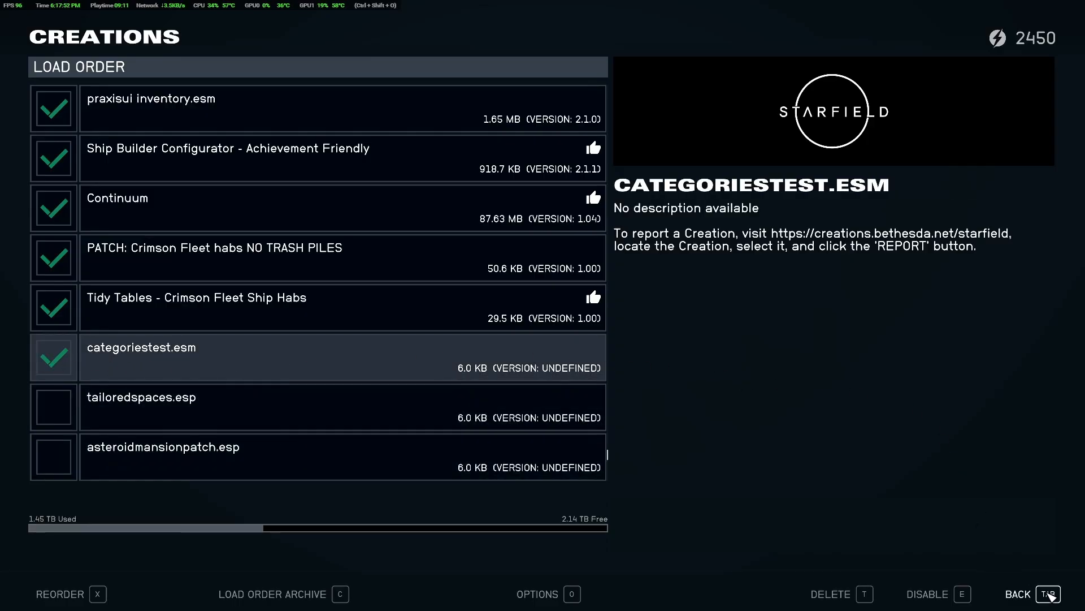
click(1047, 592)
click(1049, 594)
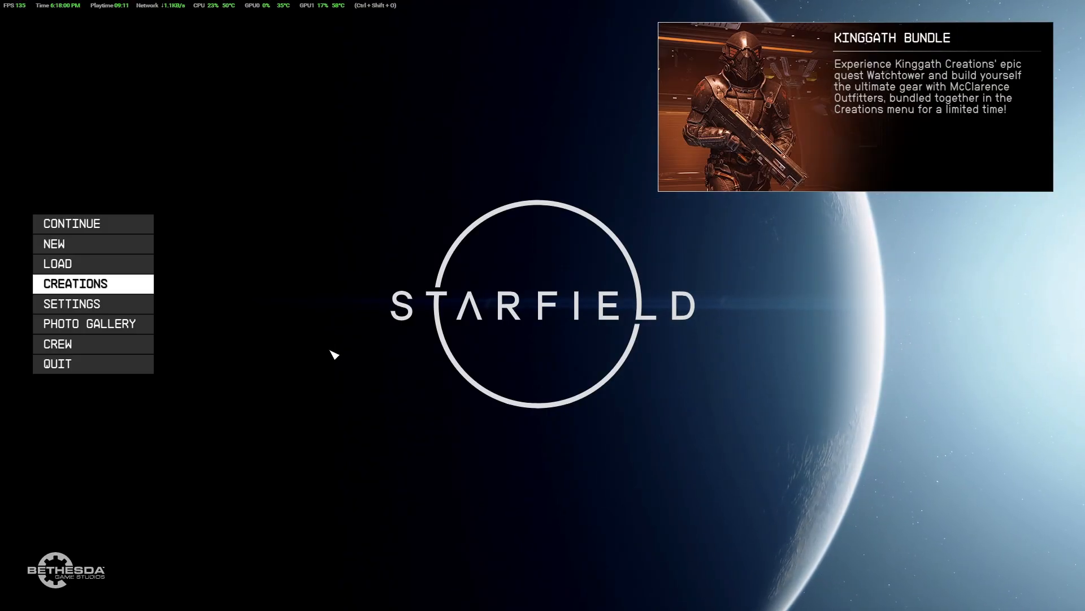
Continue from the last saved game and enter the ship's decorate mode at the Sweetpea's Furniture category
click(84, 225)
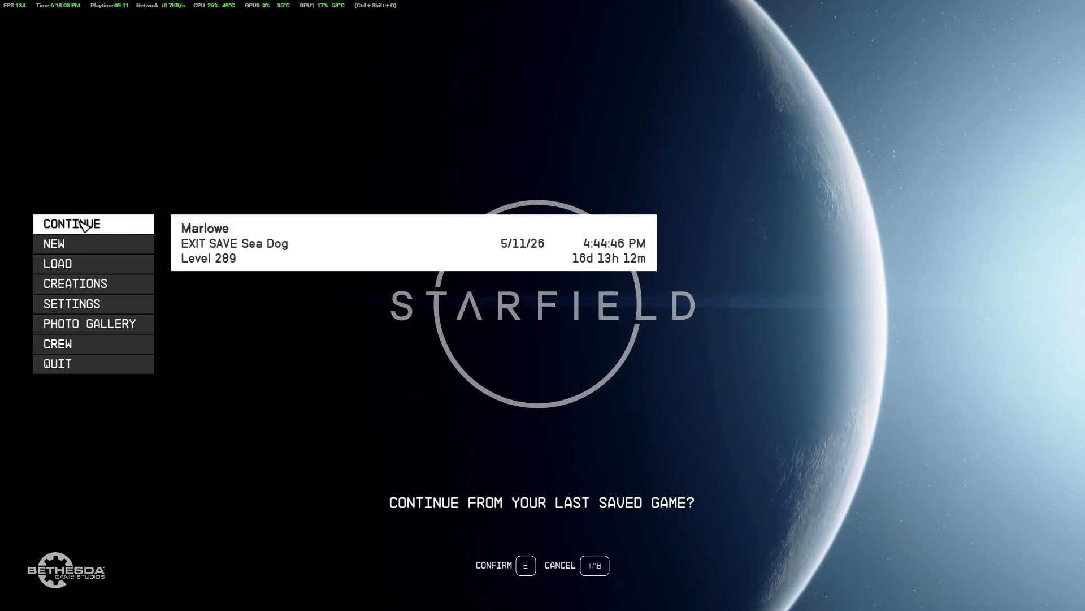
click(315, 254)
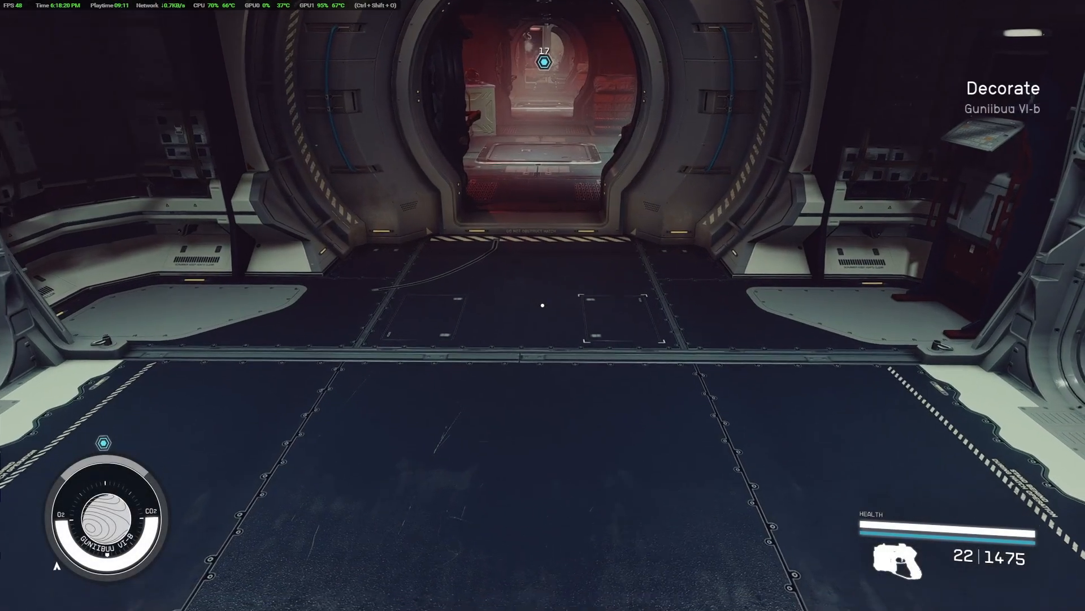
key(f)
key(r)
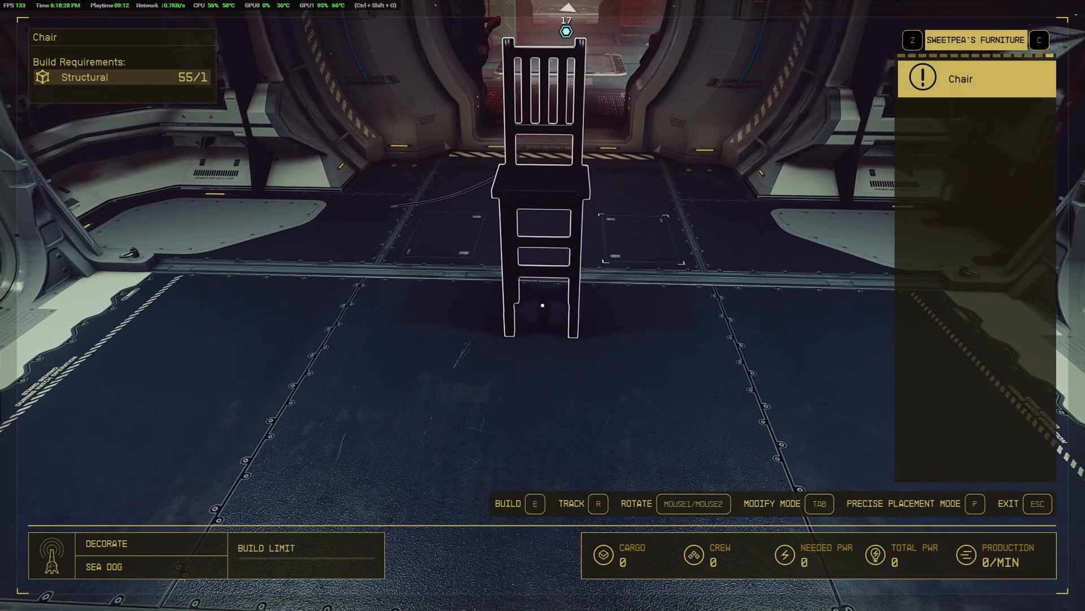
Build one Chair on the ship's floor, then leave decorate mode to inspect it up close and pause the game
key(e)
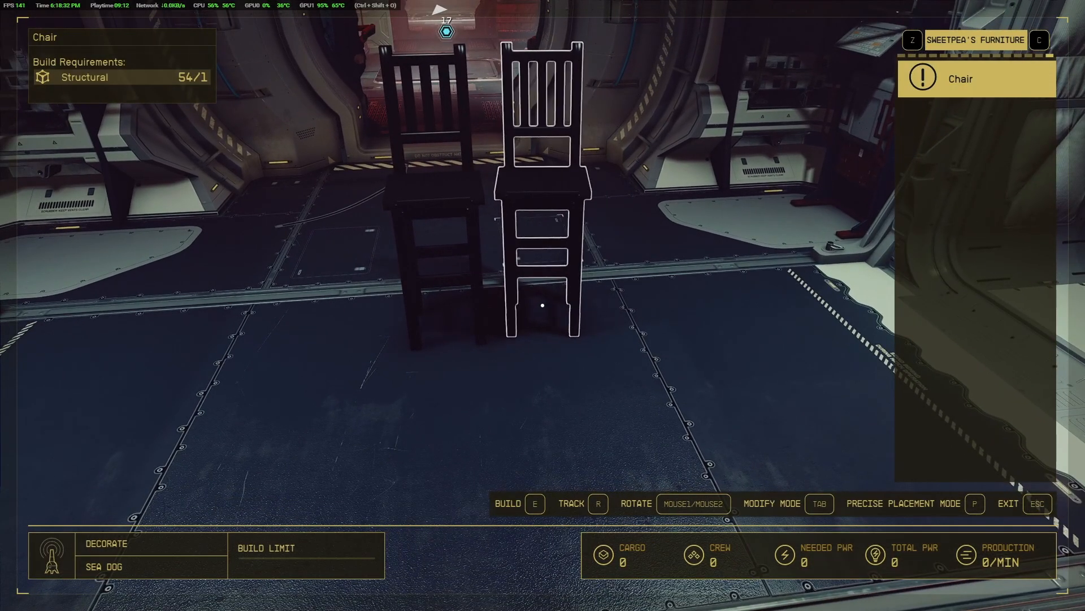
key(Escape)
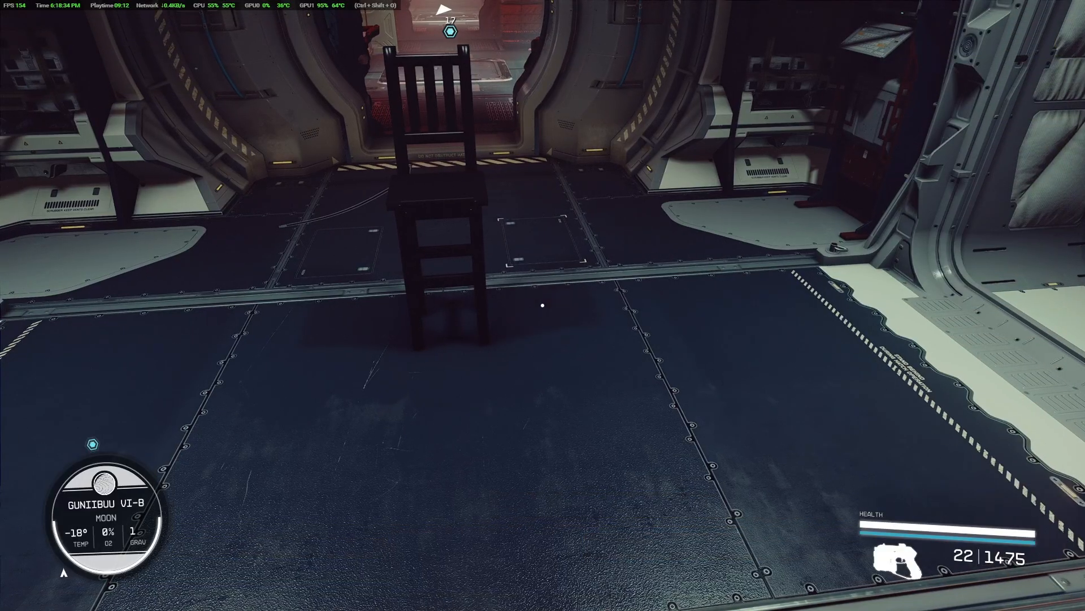
key(w)
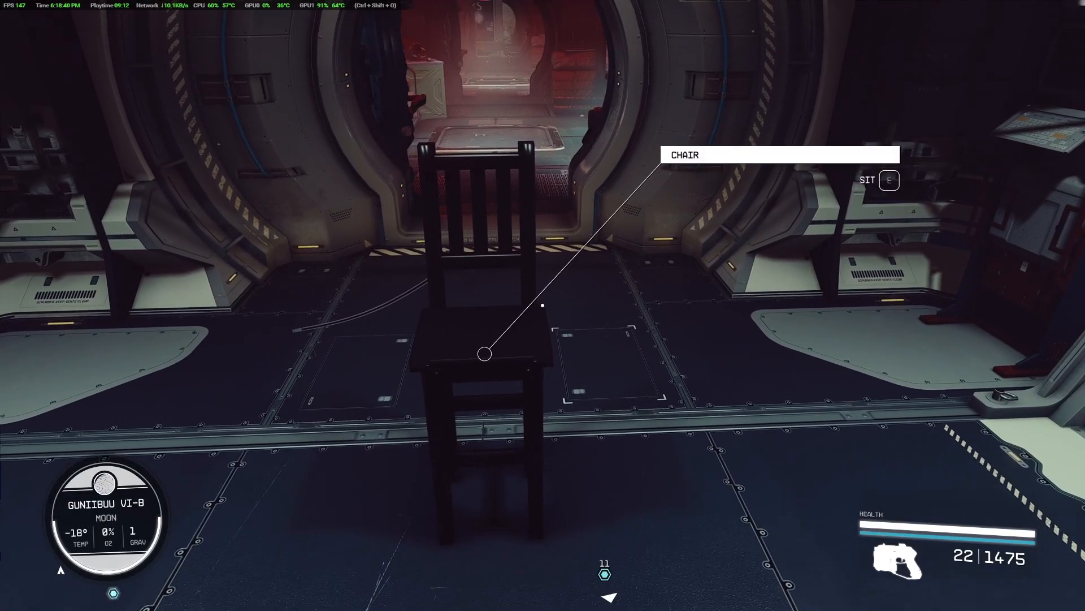
key(Escape)
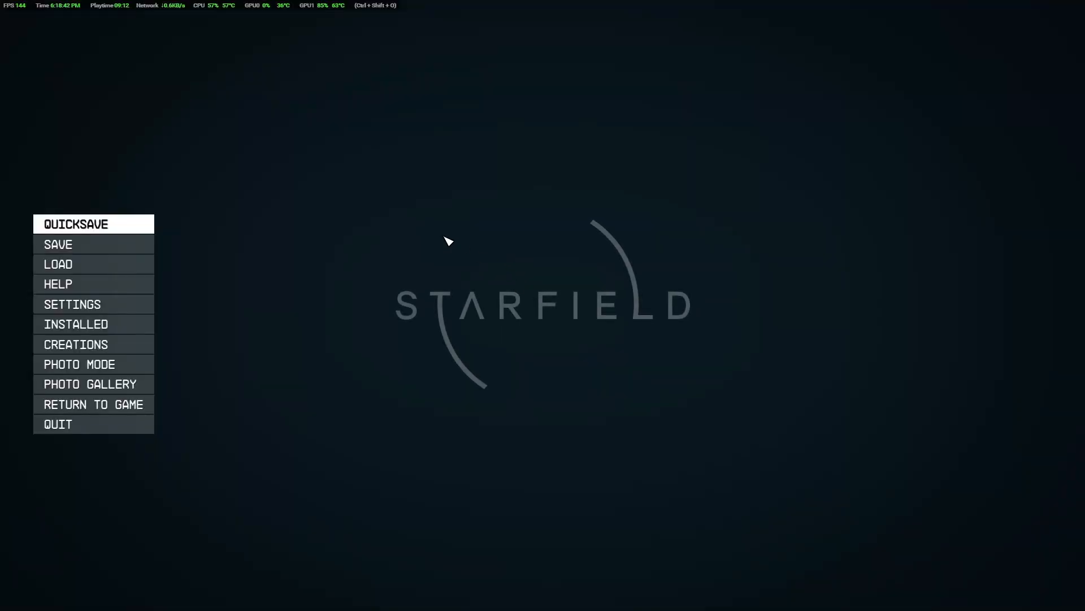